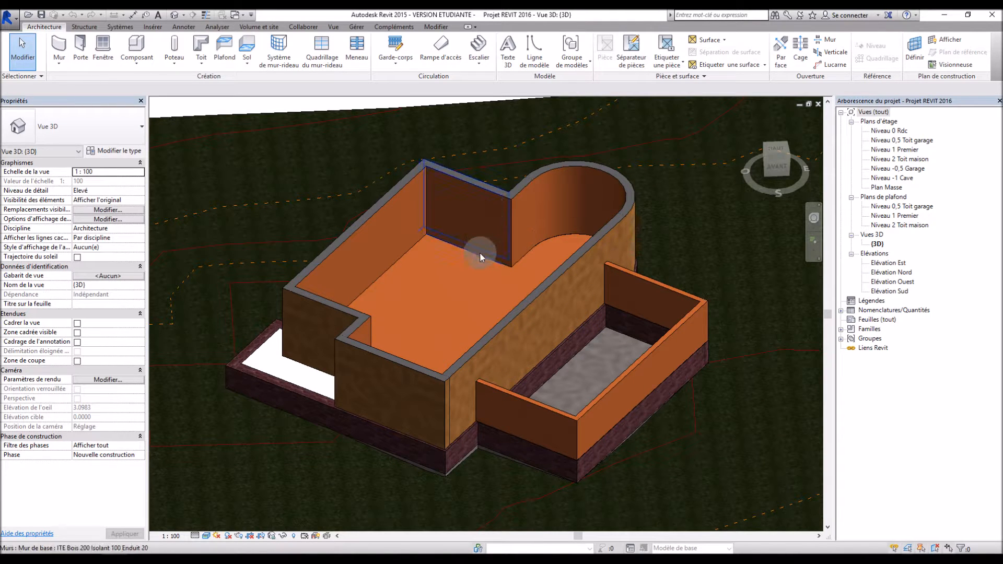
scroll(480, 256, down, 3)
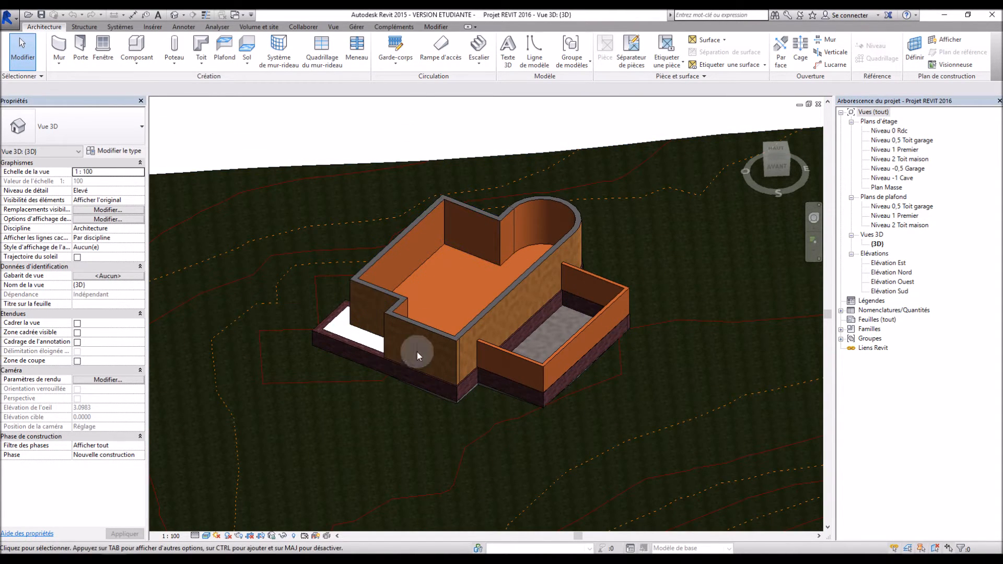
scroll(511, 244, up, 2)
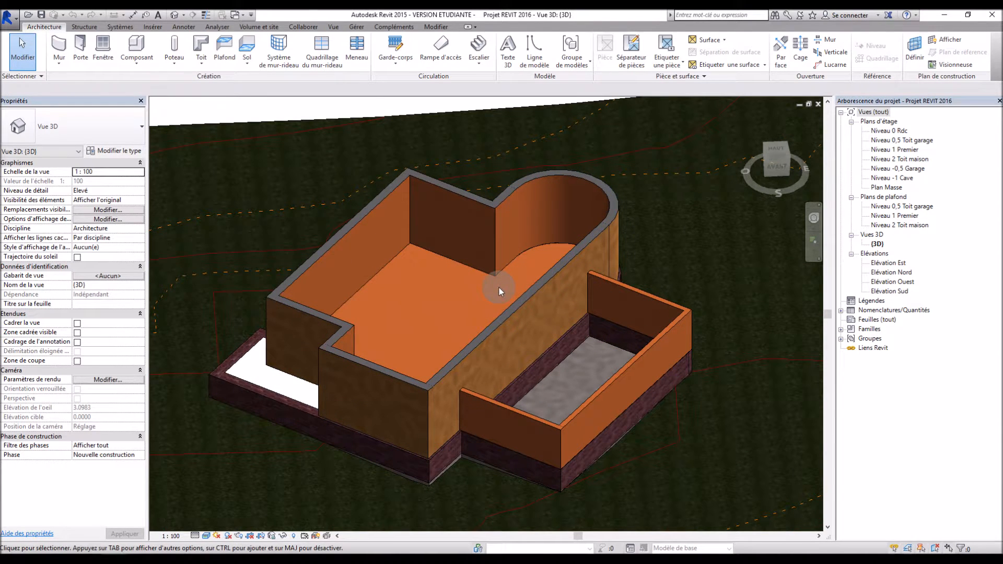
scroll(499, 287, down, 2)
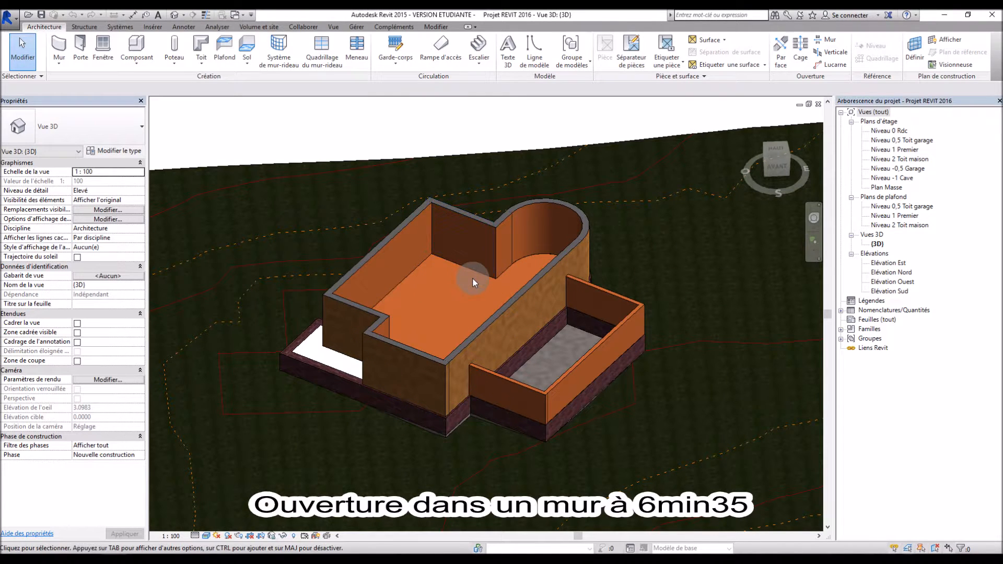
scroll(440, 312, up, 2)
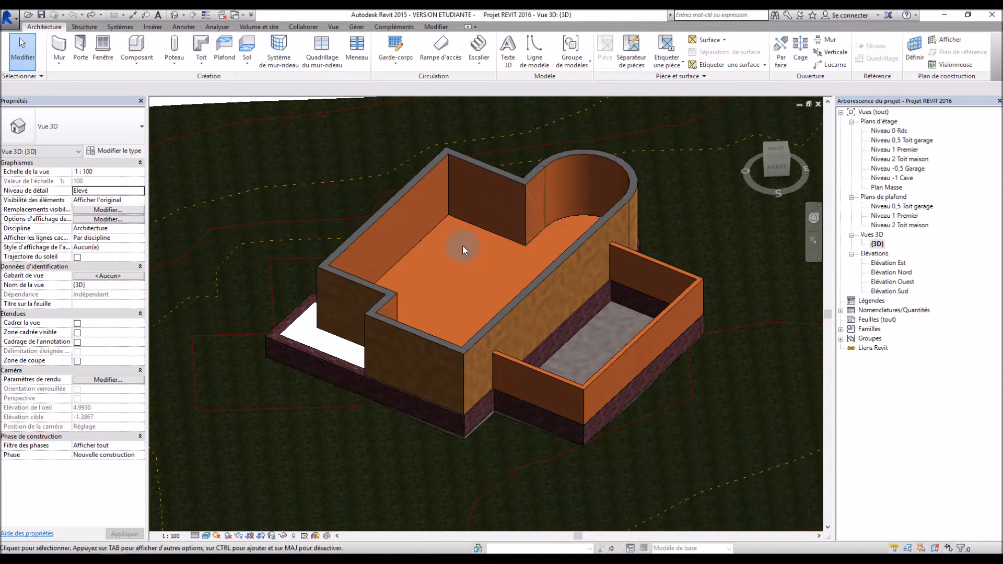
scroll(426, 314, up, 2)
scroll(405, 311, down, 3)
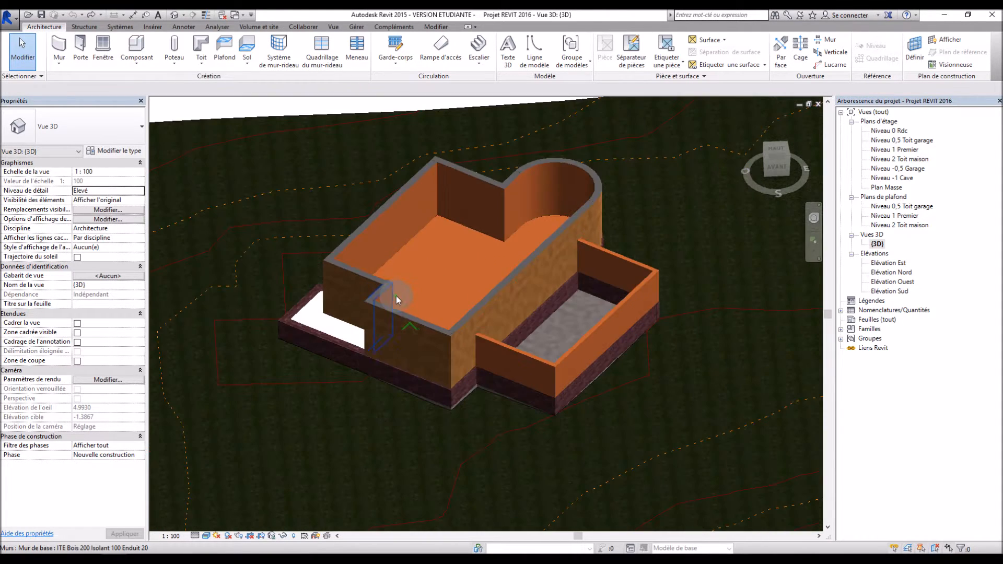
Raise the long back wall and the three adjoining stepped façade walls by setting their top constraint to level Niveau 2 Toit maison
click(393, 199)
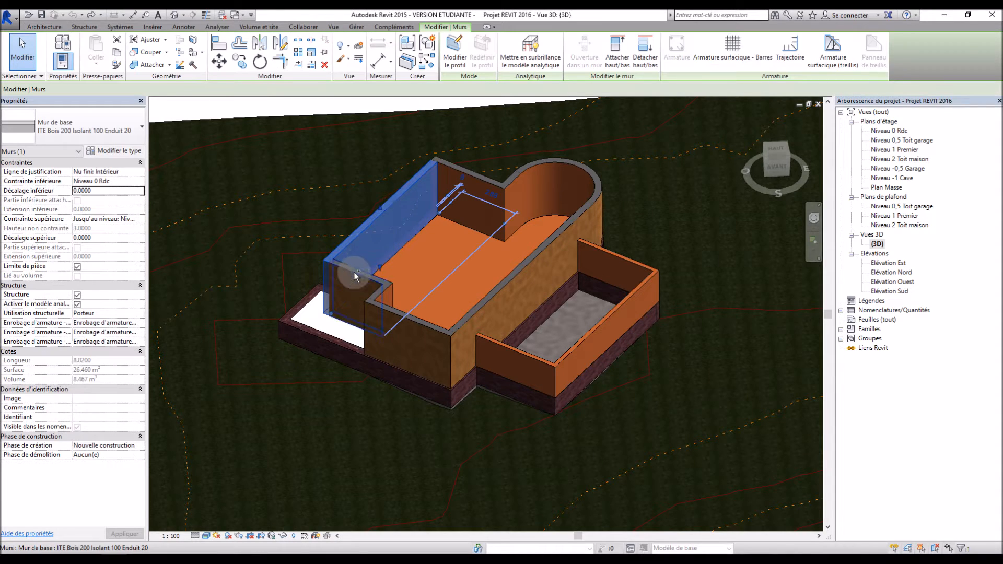
ctrl+click(387, 290)
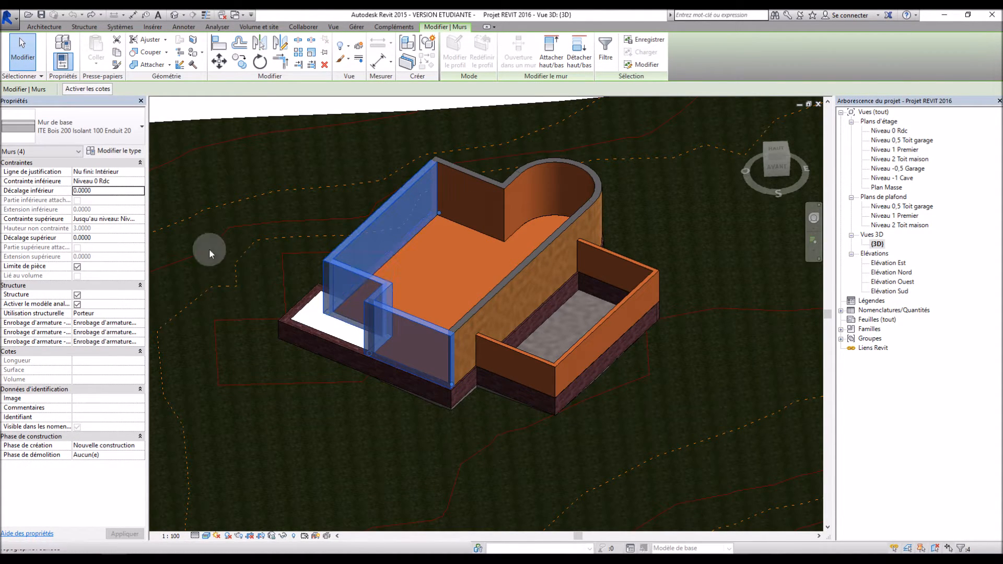
click(140, 219)
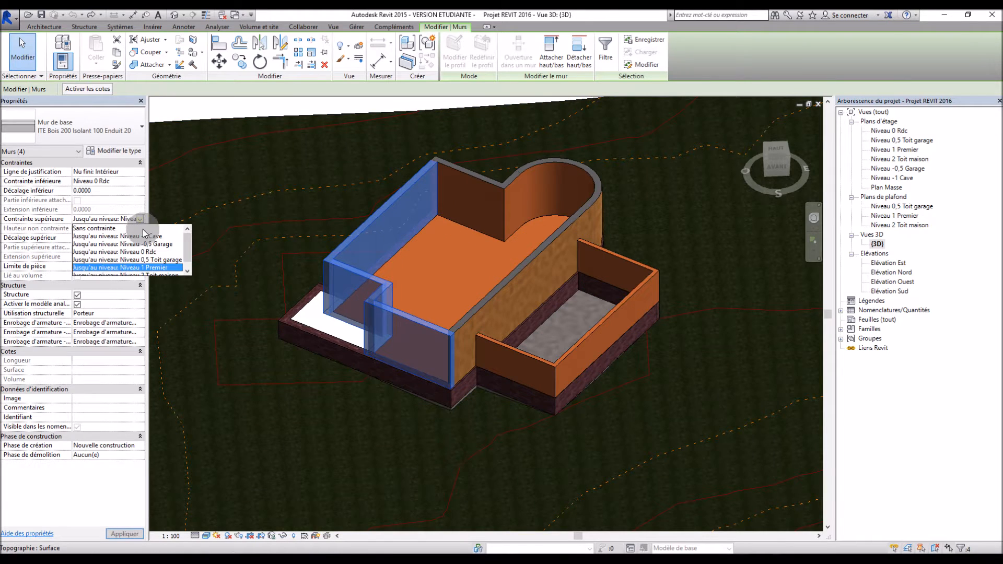
click(156, 268)
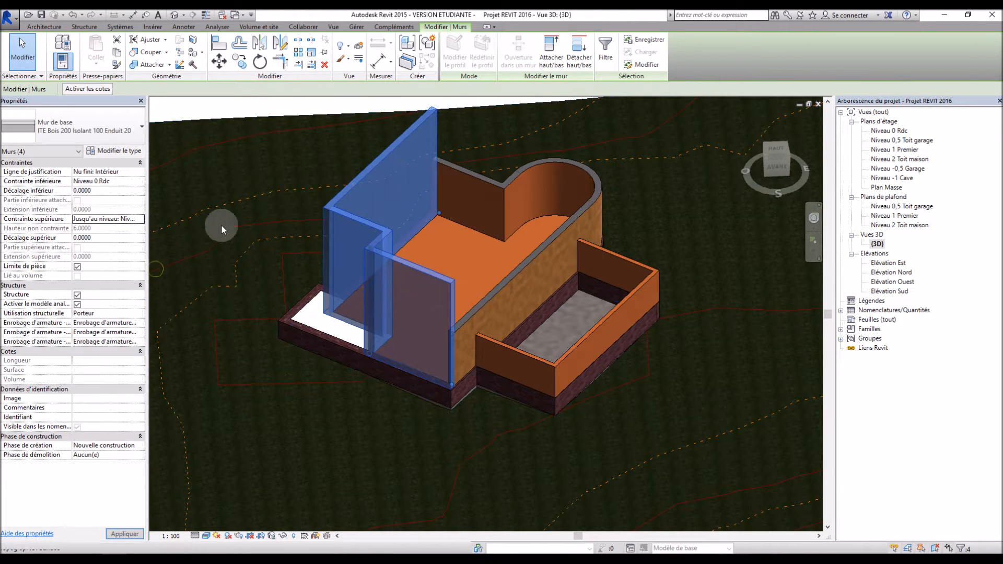
click(302, 107)
scroll(615, 155, up, 2)
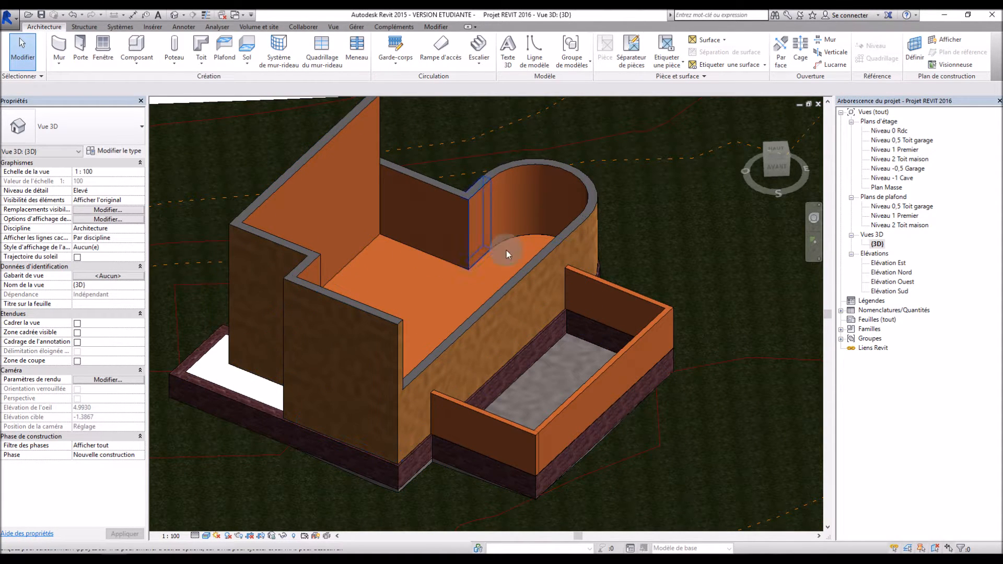
scroll(635, 246, down, 3)
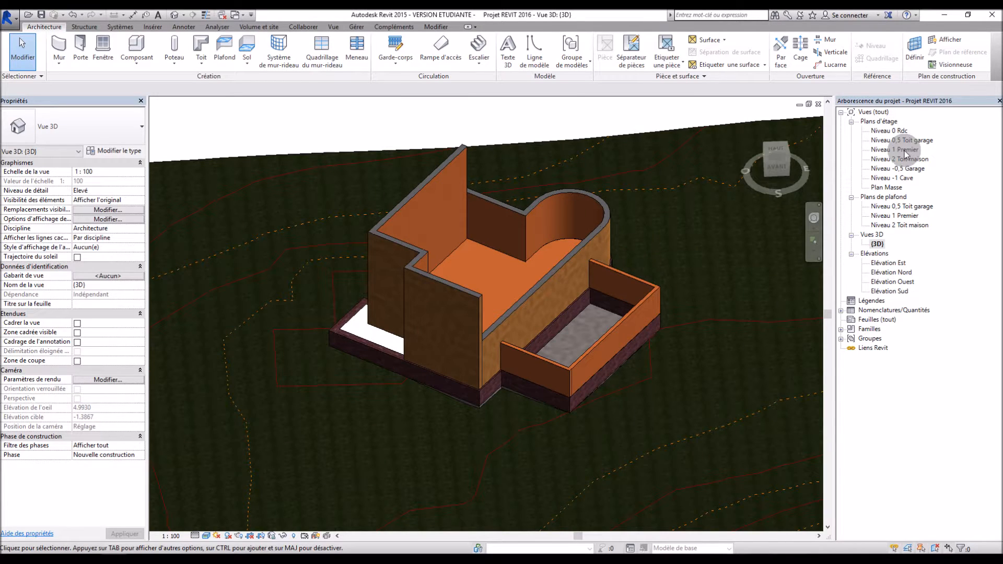
On the Niveau 1 Premier plan, draw a structural wall about 7.20 m long from the upper inner corner to the opposite long wall's inner face
double_click(906, 151)
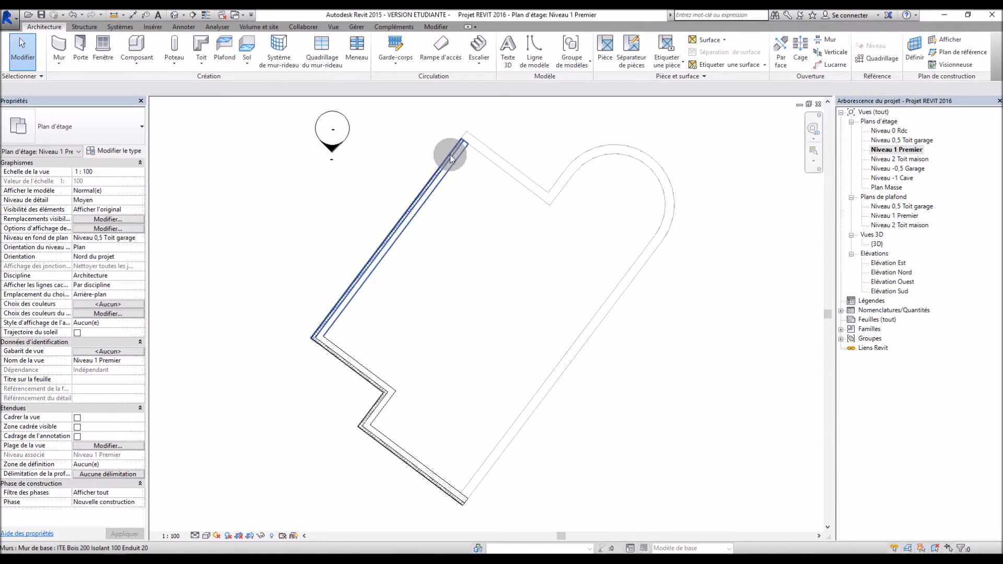
click(59, 63)
click(74, 100)
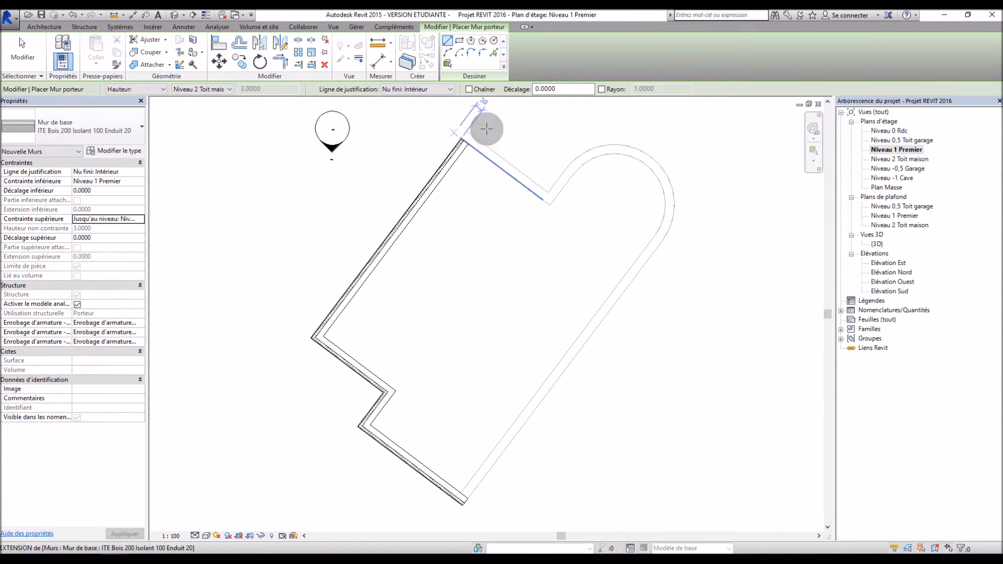
scroll(459, 136, up, 2)
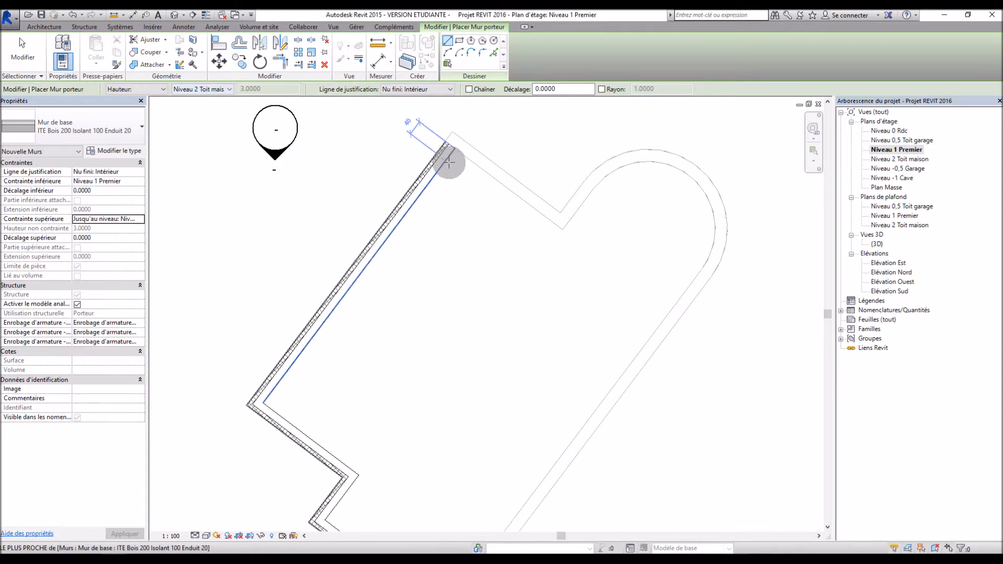
click(453, 147)
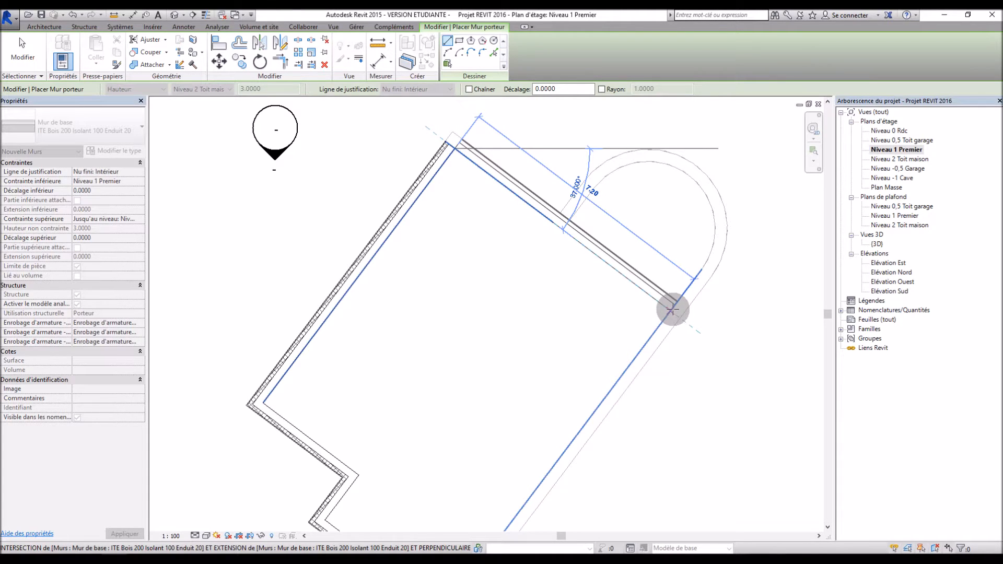
click(672, 310)
Close the first-floor outline with a second structural wall along the long side, ending at the lower inner corner
click(671, 312)
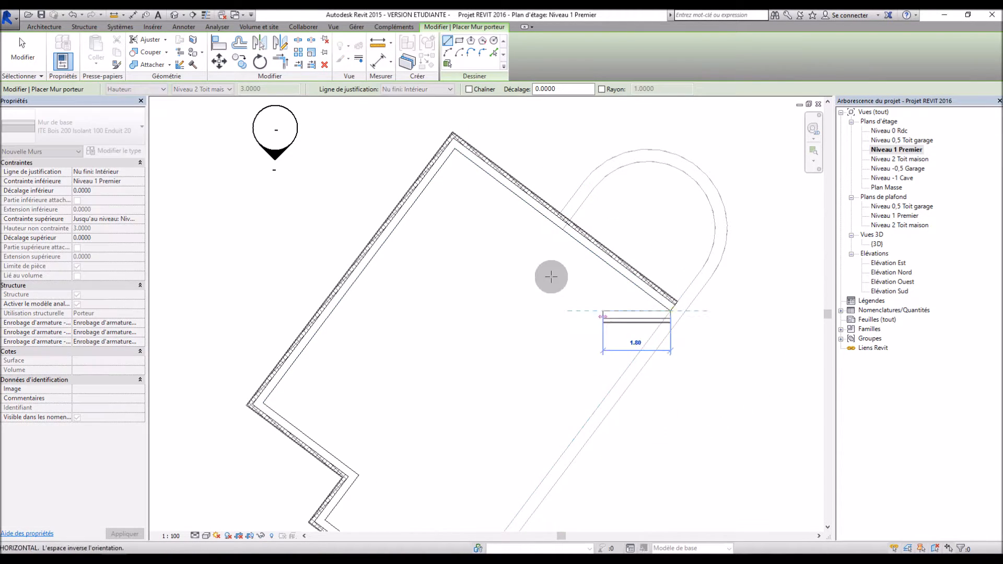
scroll(535, 251, down, 3)
scroll(495, 427, up, 5)
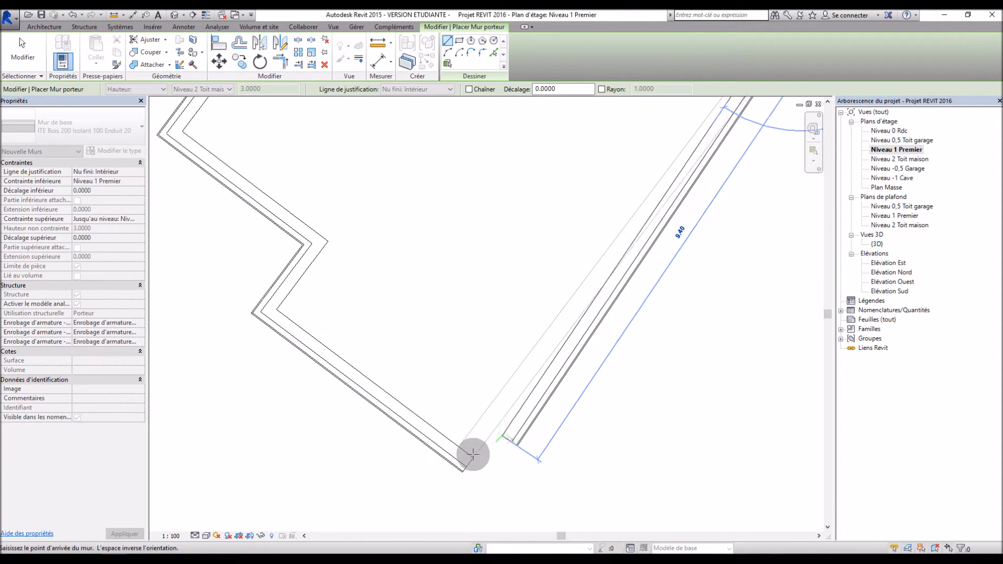
scroll(465, 447, up, 3)
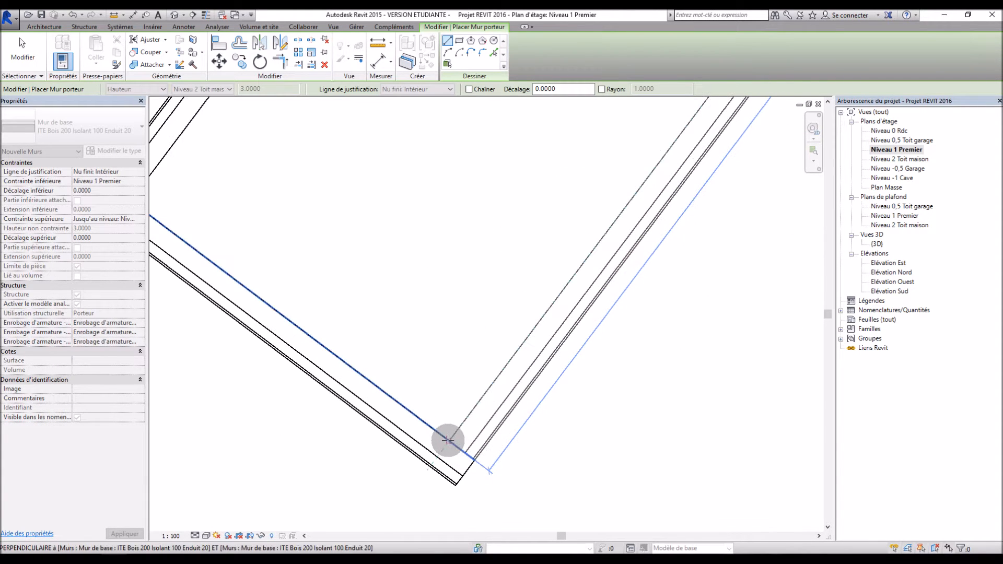
click(447, 441)
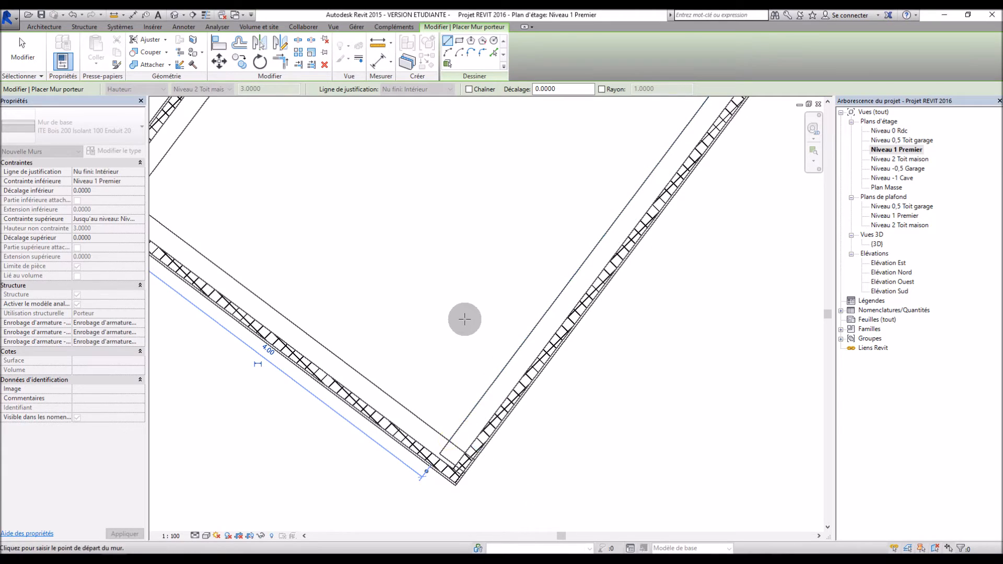
scroll(463, 318, down, 5)
key(Escape)
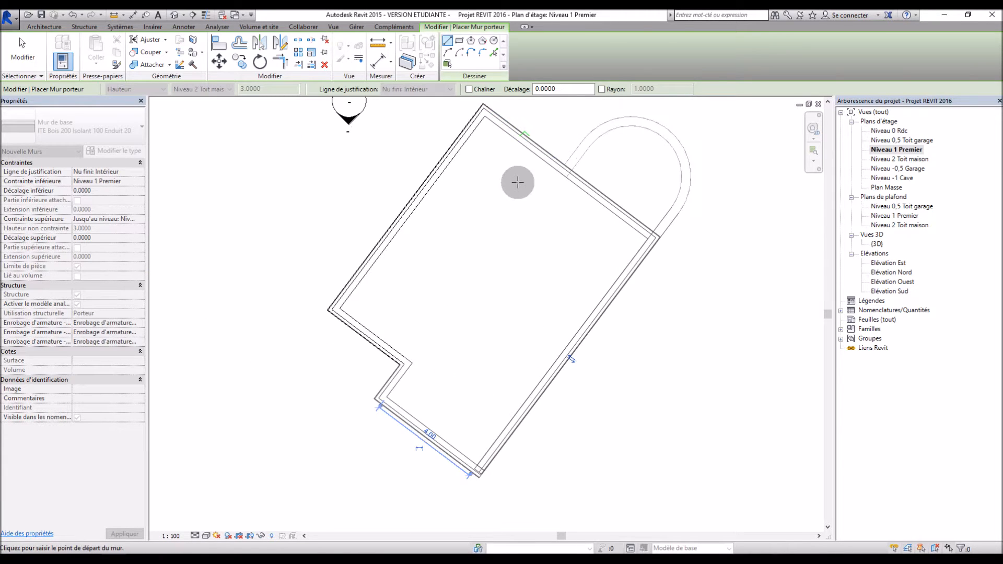
Examine the new first-floor walls in the {3D} view
scroll(454, 212, up, 5)
scroll(470, 225, down, 4)
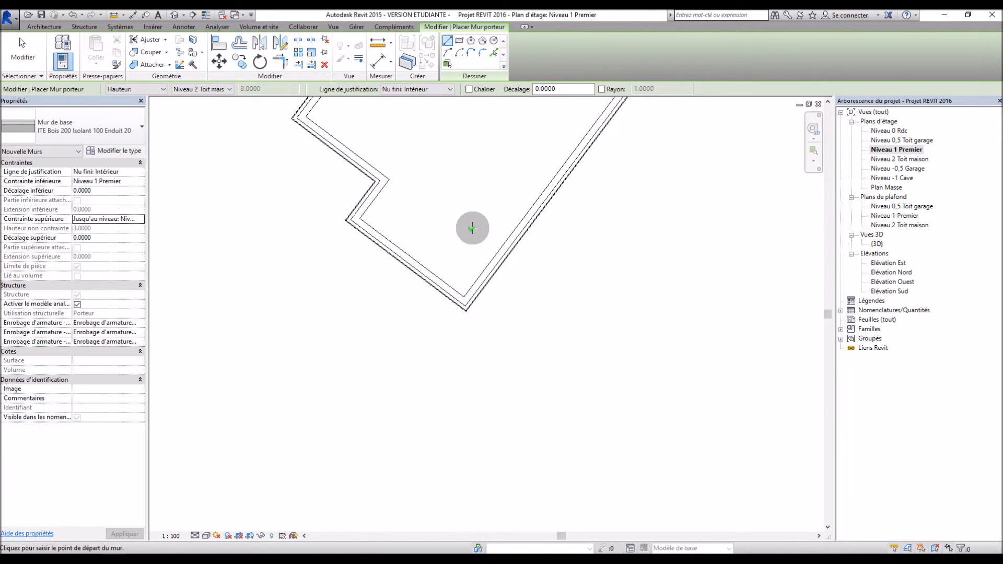
double_click(877, 244)
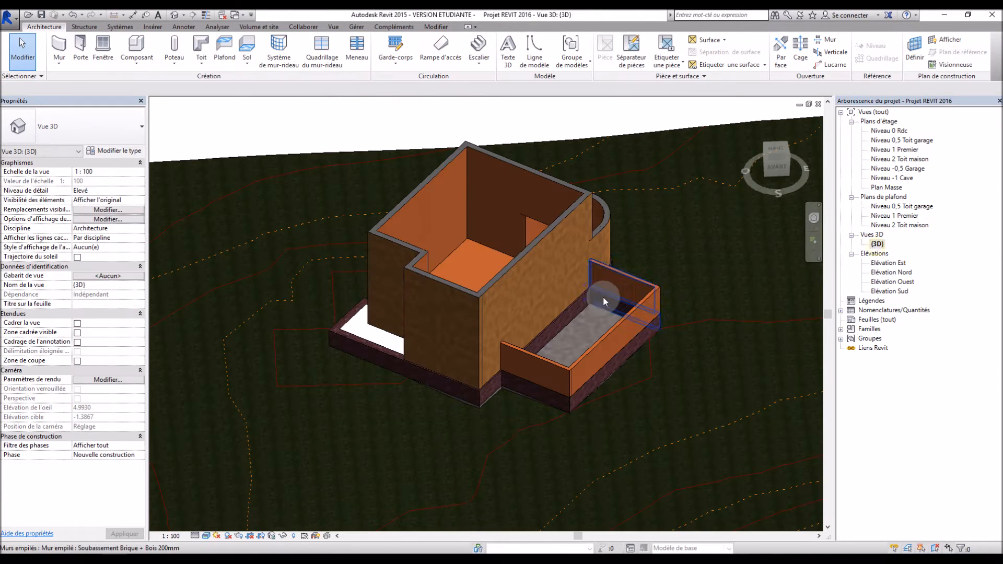
scroll(541, 222, up, 2)
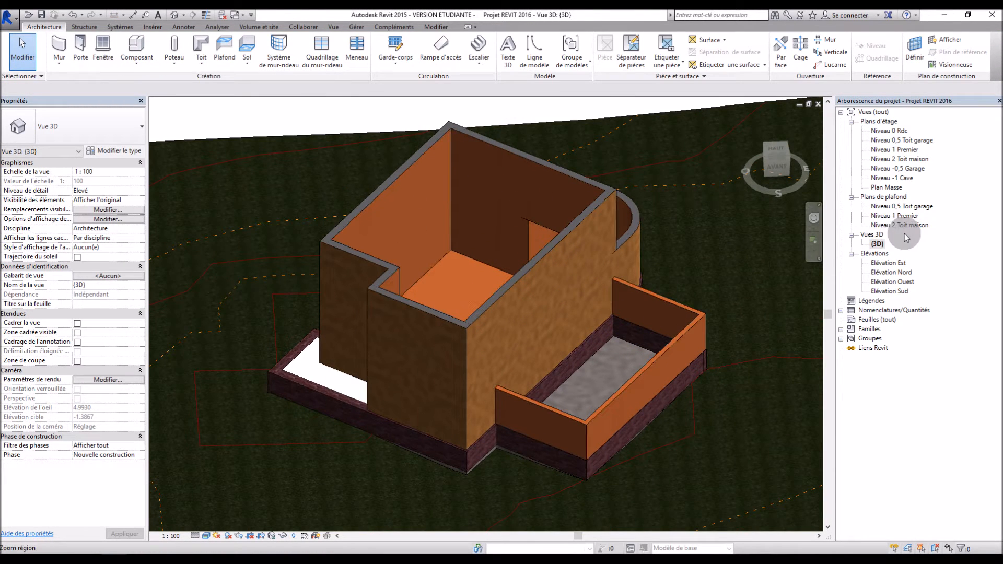
On the Niveau 1 Premier plan, start a Dalle en Bois - 250 structural floor and sketch its boundary by picking all the enclosing walls
double_click(895, 150)
scroll(729, 269, down, 4)
scroll(690, 147, up, 3)
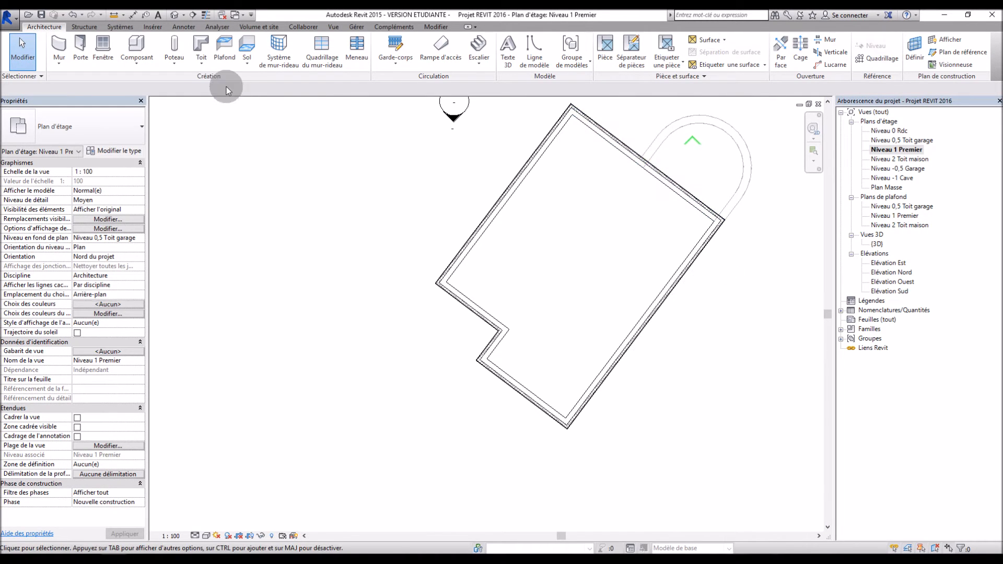
click(242, 65)
click(261, 98)
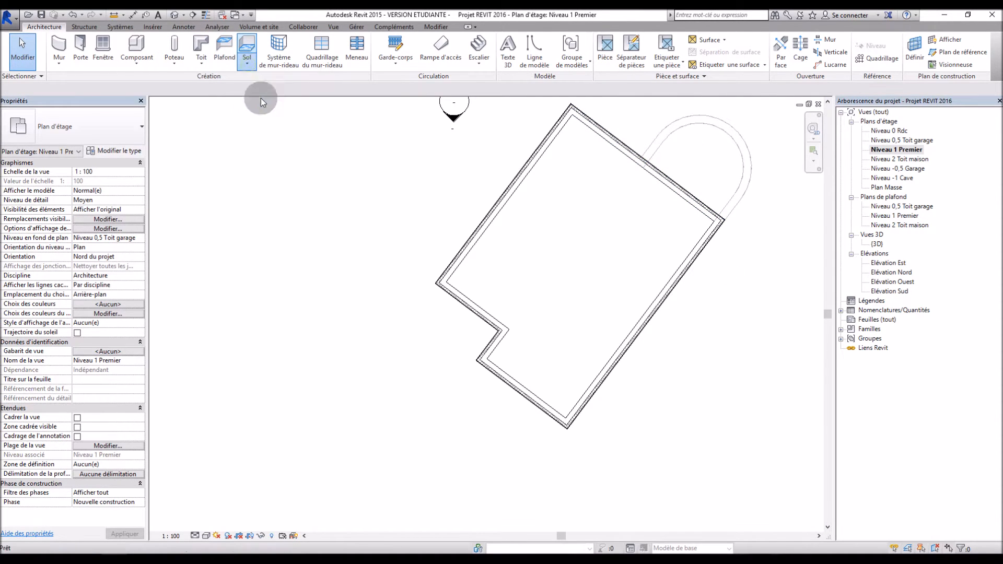
click(622, 152)
click(532, 167)
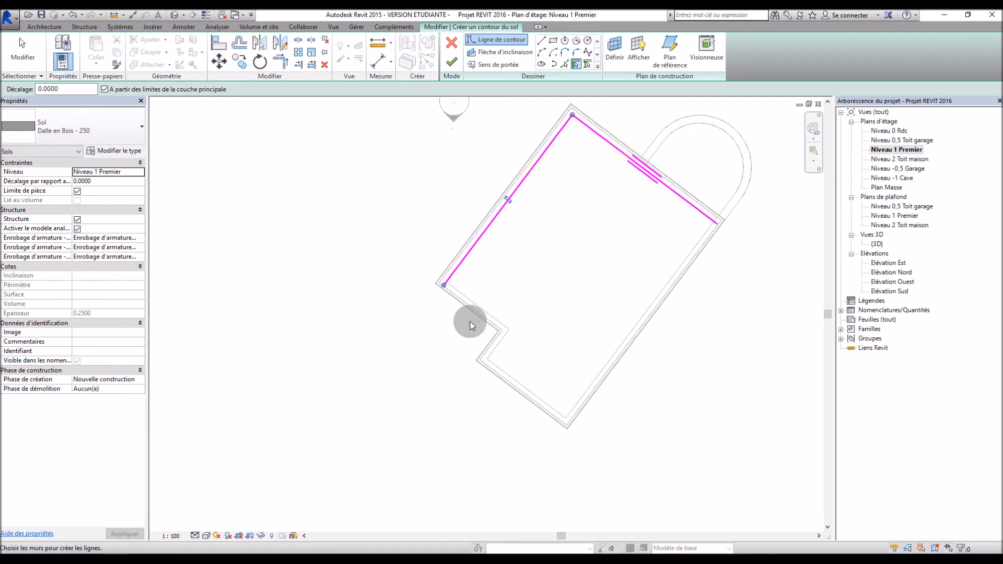
click(499, 347)
click(504, 375)
click(623, 345)
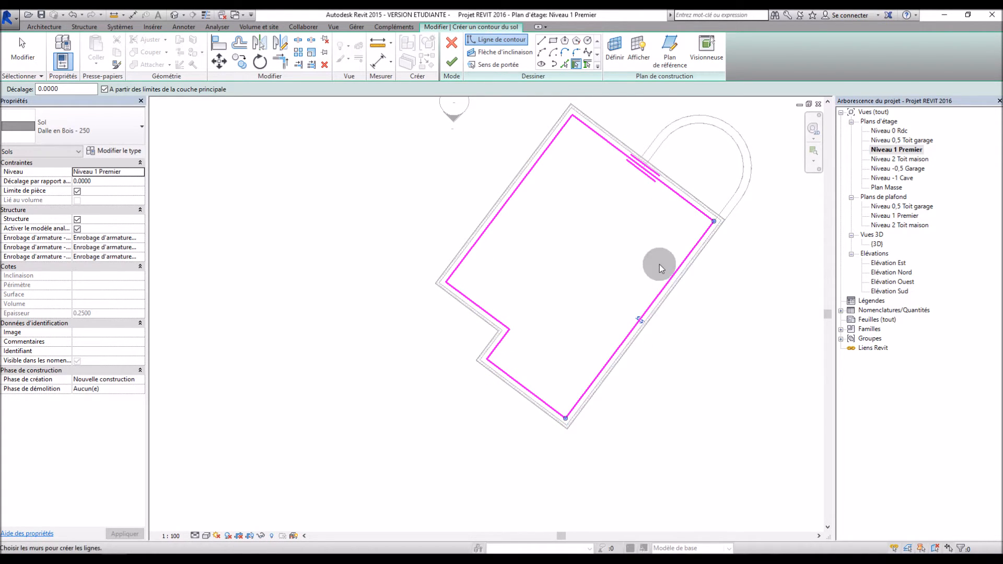
Try flipping the floor boundary to the walls' outer side, and return it to the inner faces
scroll(662, 336, up, 3)
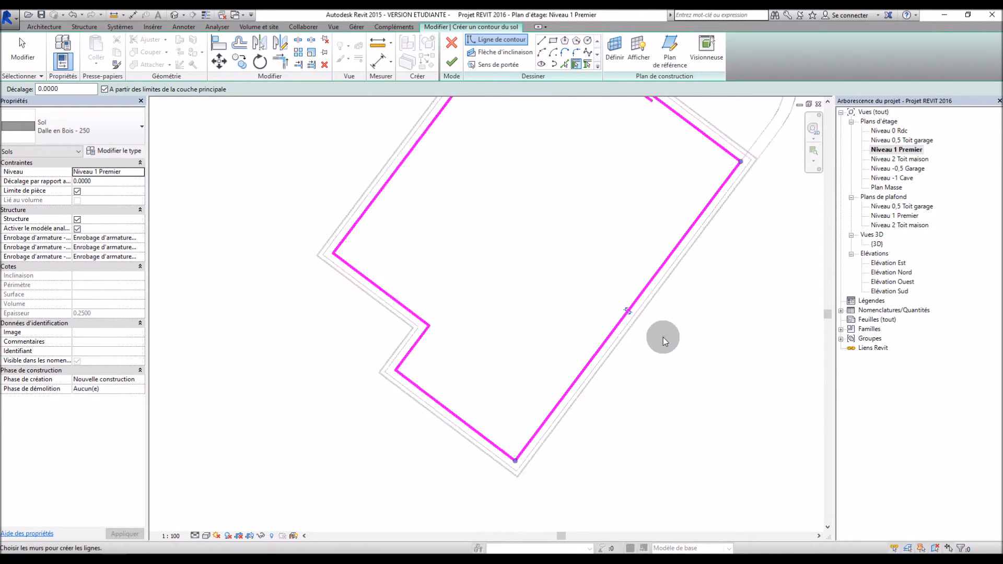
click(625, 308)
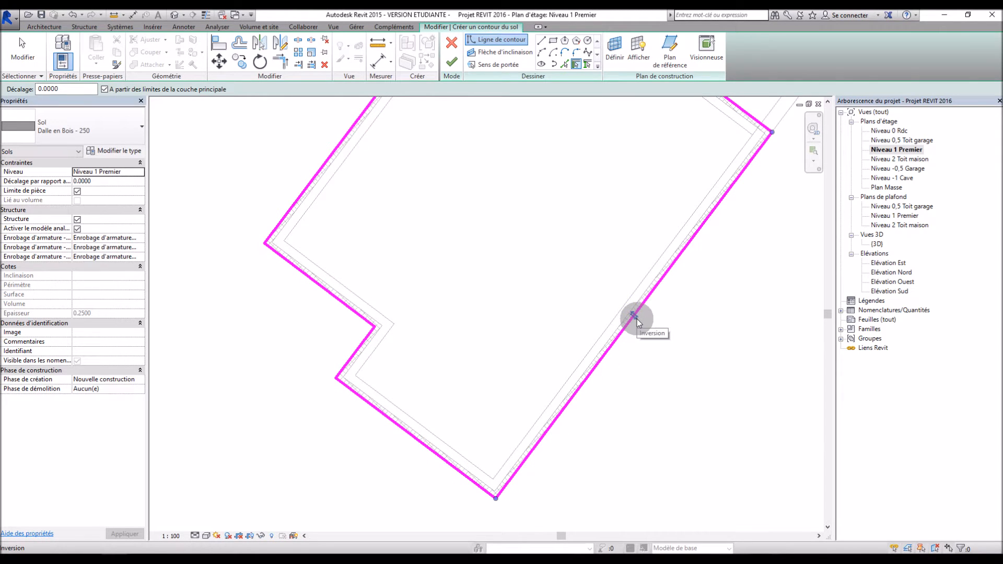
click(637, 317)
scroll(647, 355, down, 2)
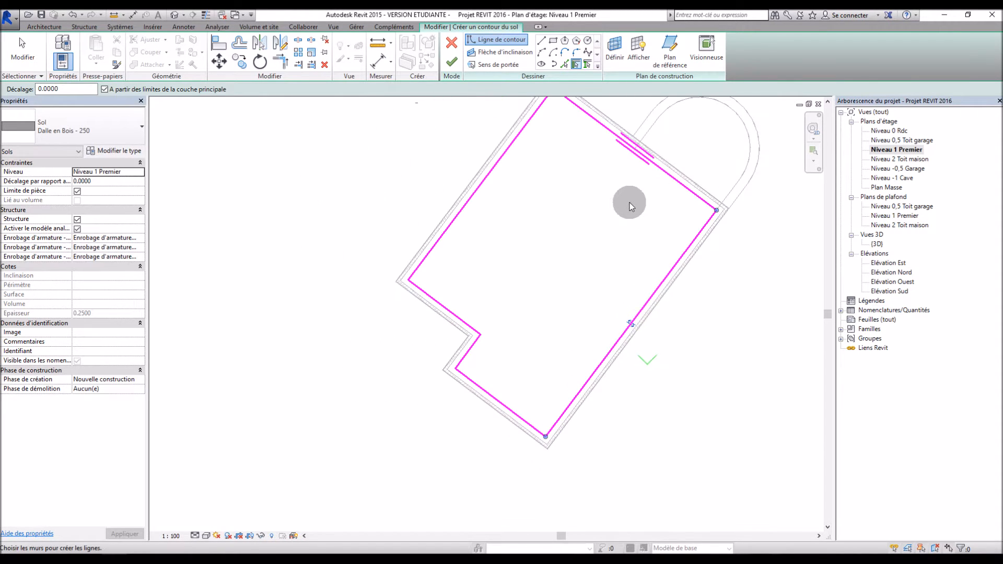
Finish the floor without attaching the walls to its base or cutting their overlapping volume, and display it in the {3D} view
click(453, 67)
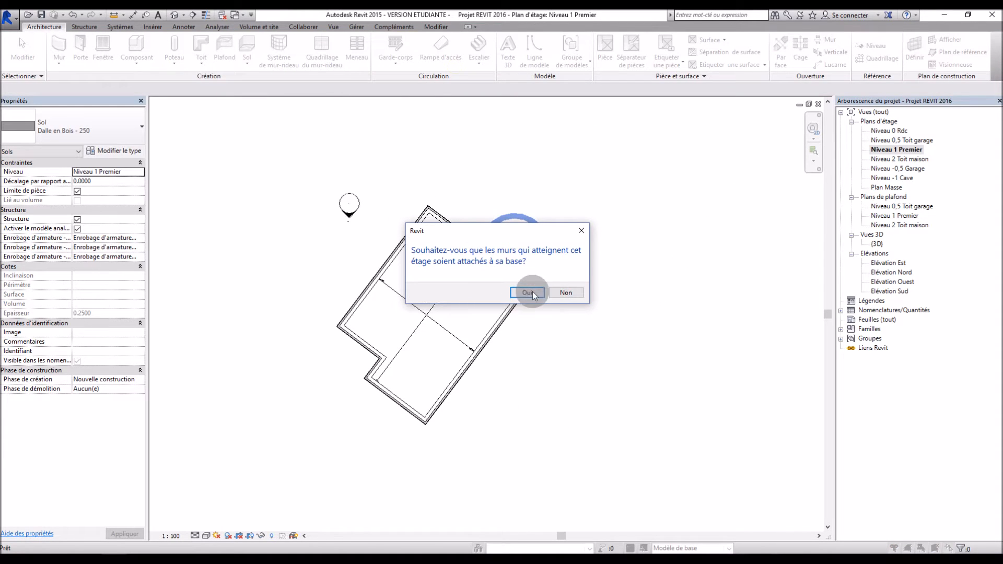
click(567, 293)
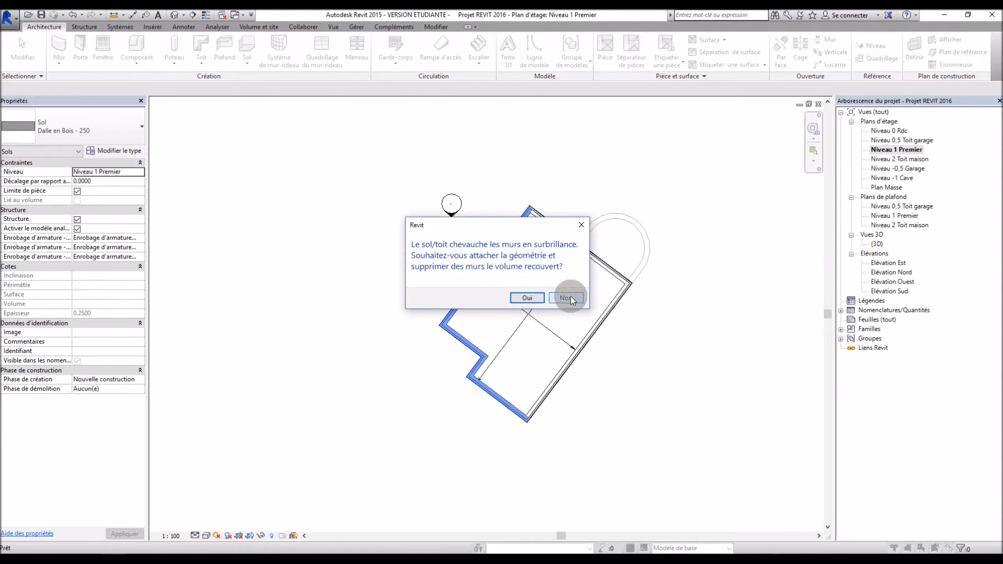
click(568, 293)
scroll(557, 314, up, 3)
click(547, 260)
key(Escape)
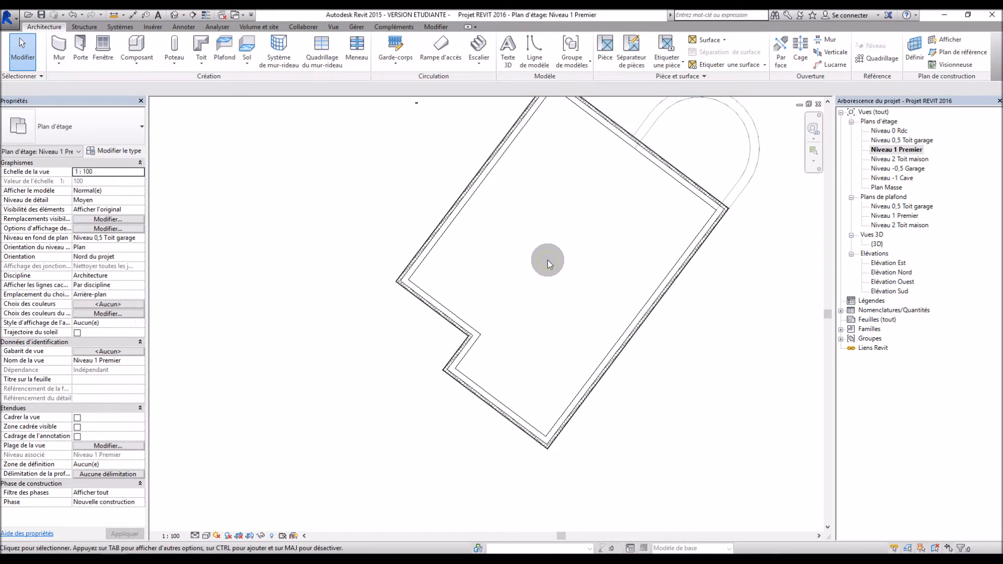
scroll(500, 331, down, 2)
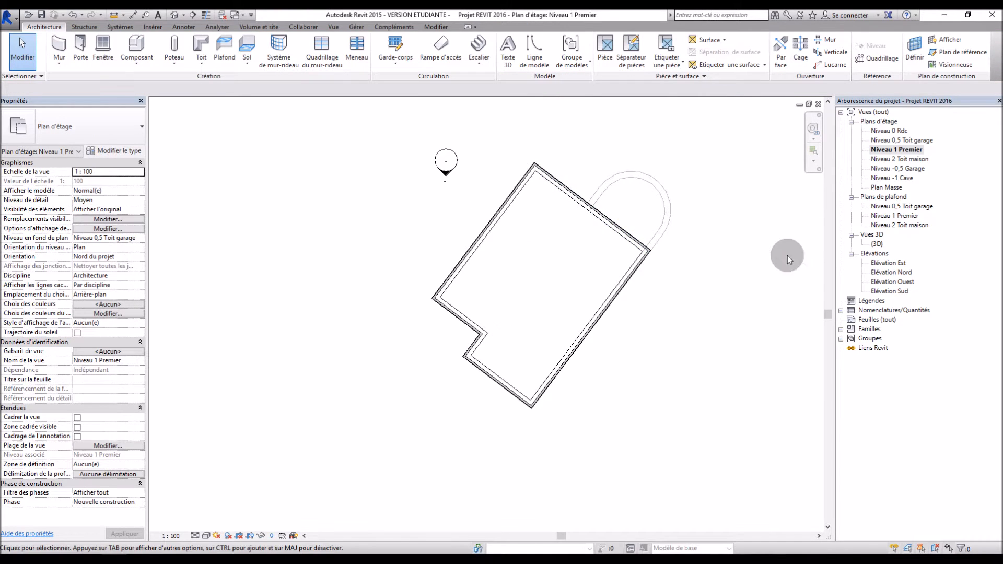
double_click(881, 246)
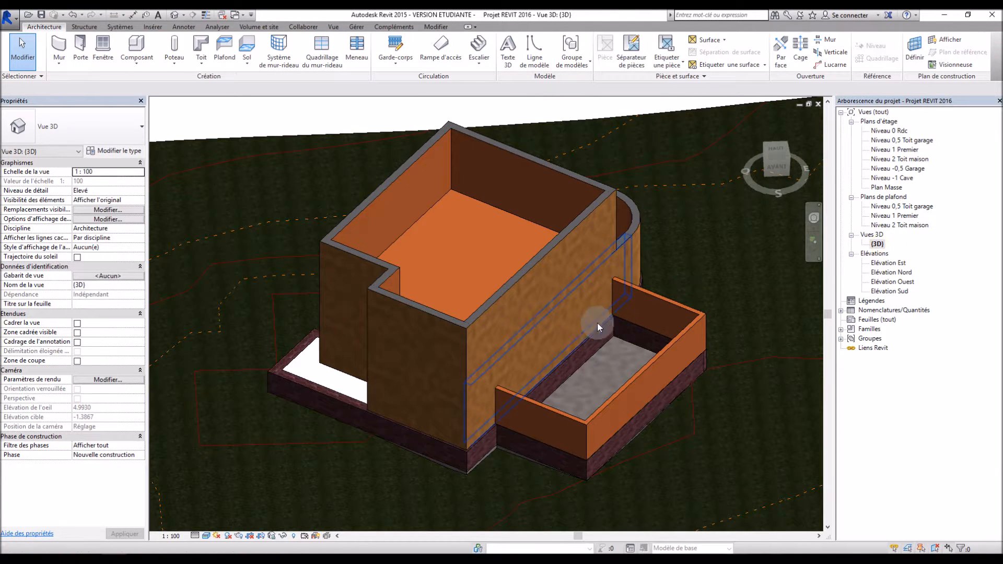
Reopen the Dalle en Bois - 250 floor's boundary and finish it unchanged, without attaching the walls or cutting the overlapping volume
shift+middle_drag(485, 346, 421, 387)
double_click(469, 203)
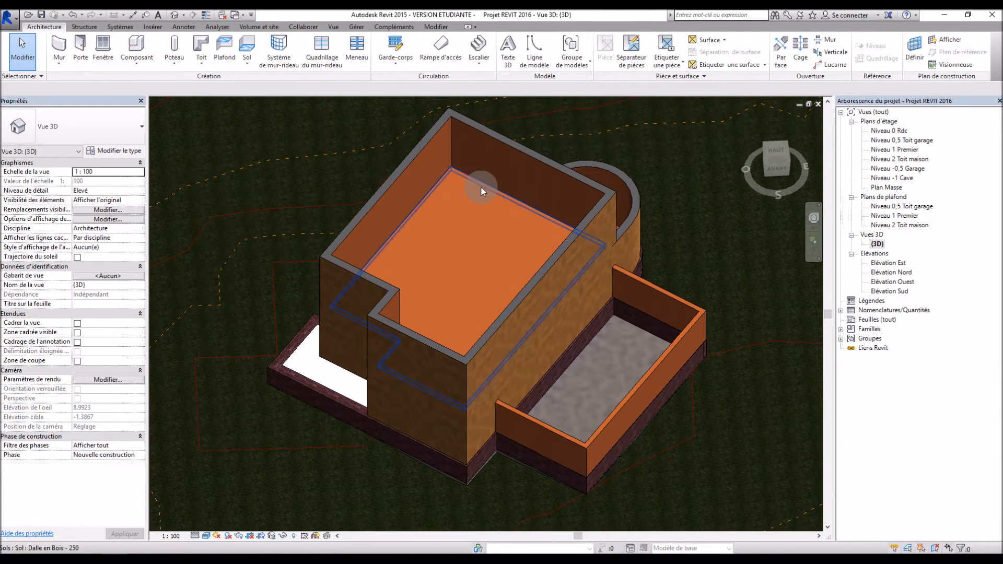
click(89, 133)
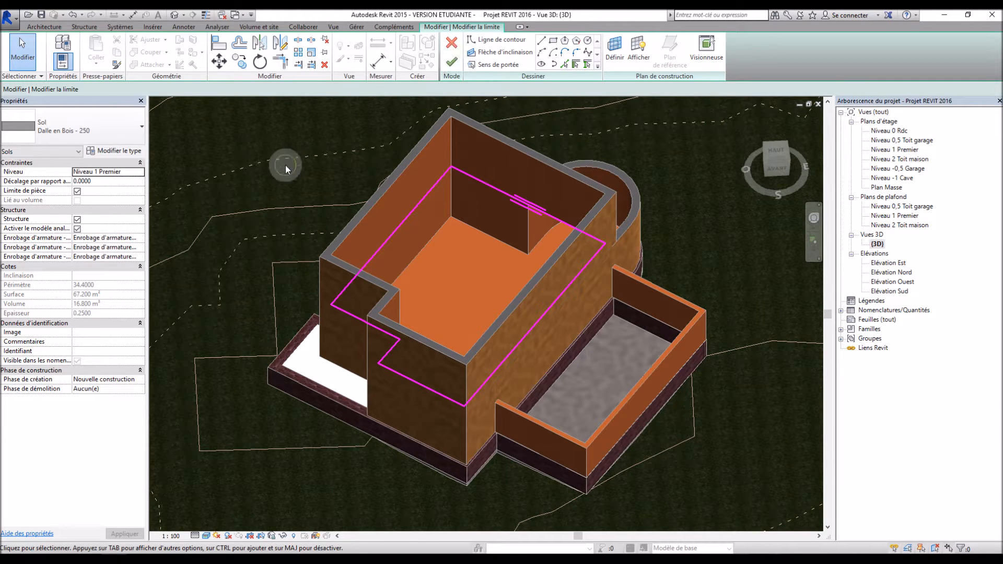
click(451, 62)
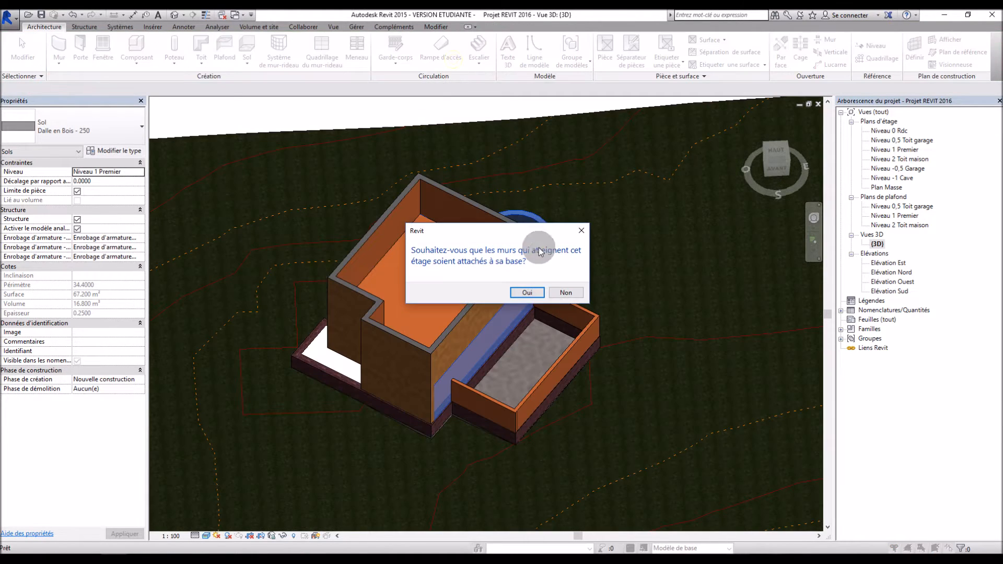
click(564, 293)
click(572, 293)
key(Escape)
Inspect the floor edge beside the rounded bay, and reopen the floor's boundary for editing on the Niveau 1 Premier plan
shift+middle_drag(724, 230, 638, 163)
scroll(493, 369, up, 5)
scroll(554, 329, up, 2)
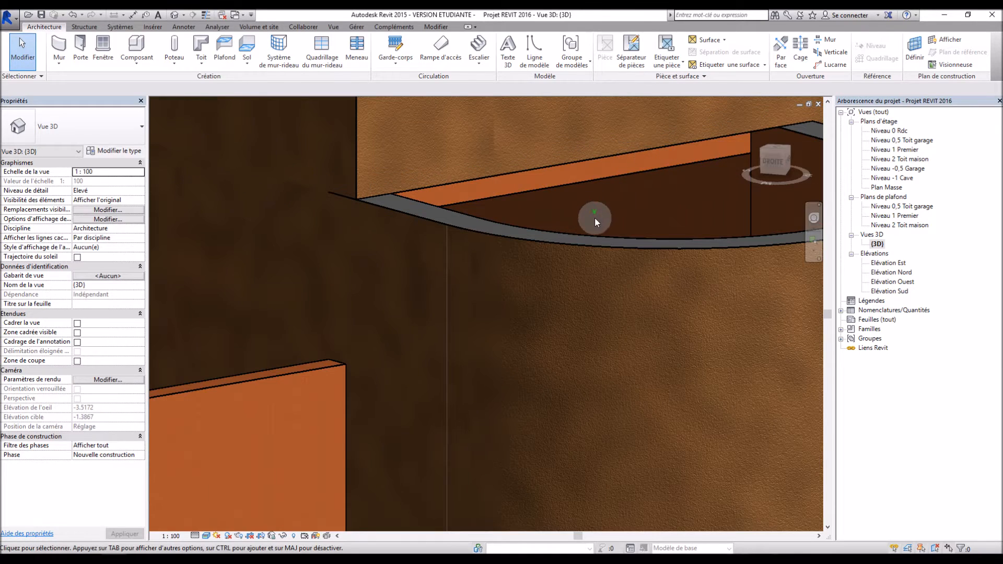
scroll(595, 217, down, 5)
shift+middle_drag(697, 212, 648, 323)
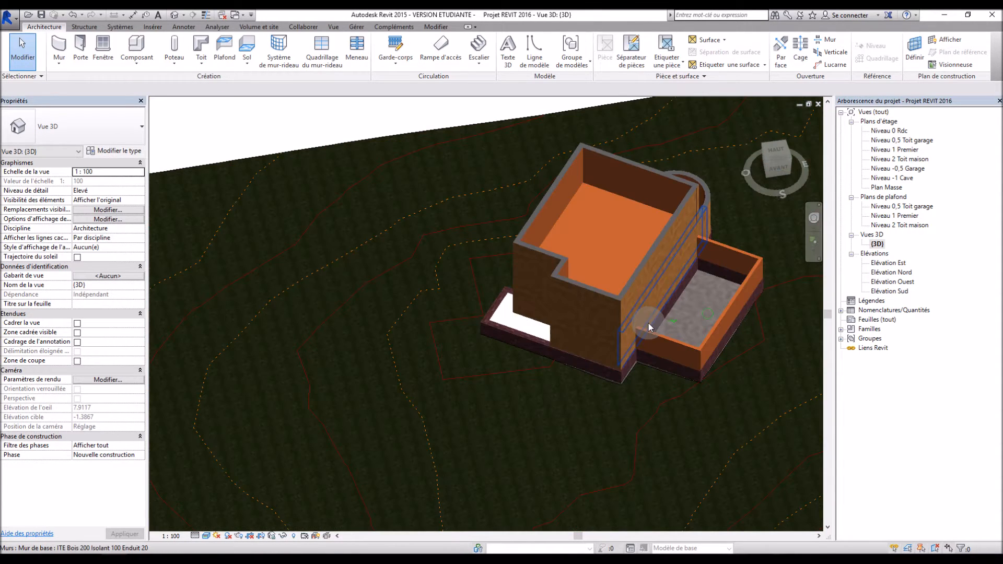
double_click(621, 202)
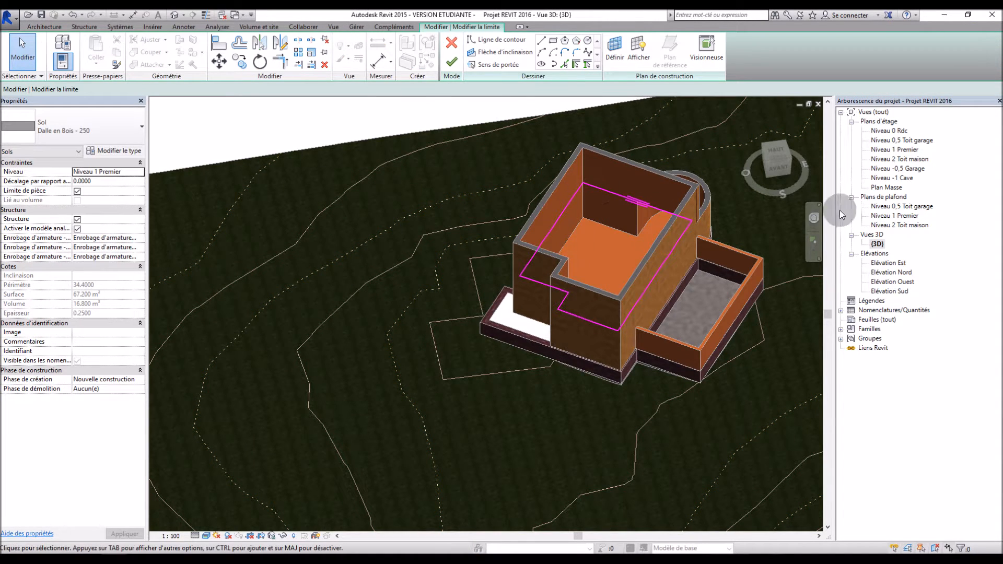
double_click(896, 150)
scroll(653, 199, up, 2)
scroll(538, 246, up, 4)
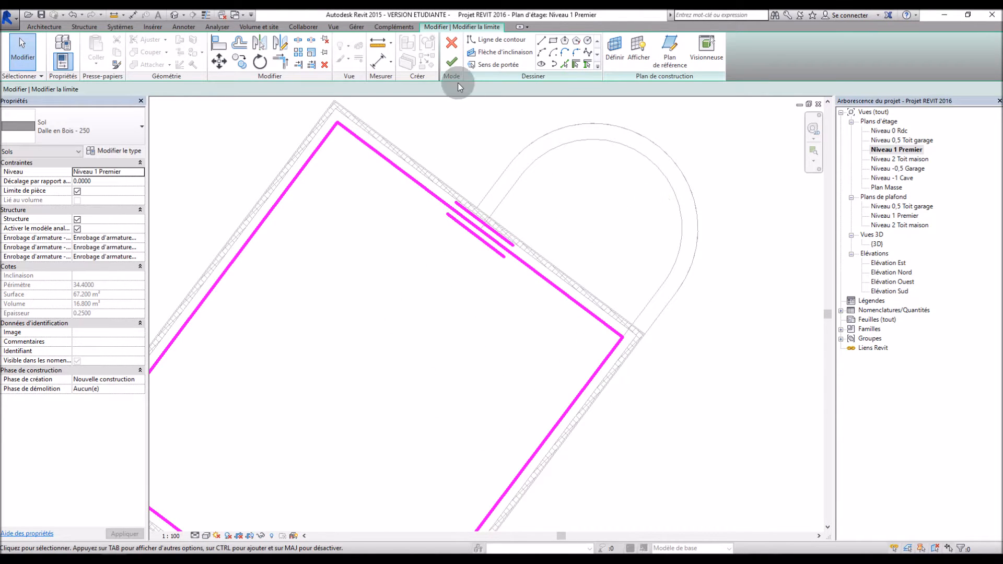
Sketch boundary lines across the wall at the rounded bay's first inner face, and along the wall's outer side to the bay's opposite inner face
click(541, 41)
scroll(519, 253, up, 5)
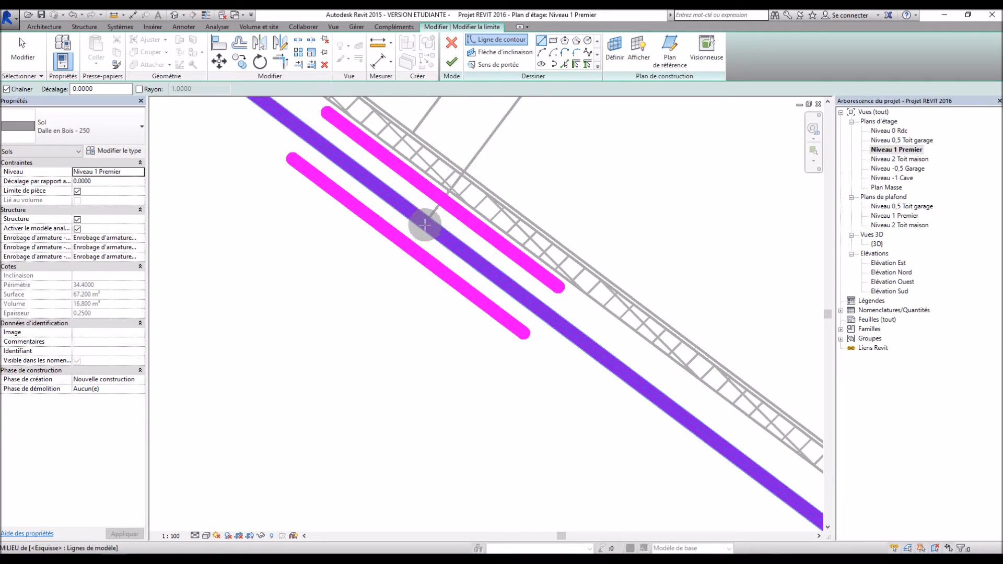
click(465, 171)
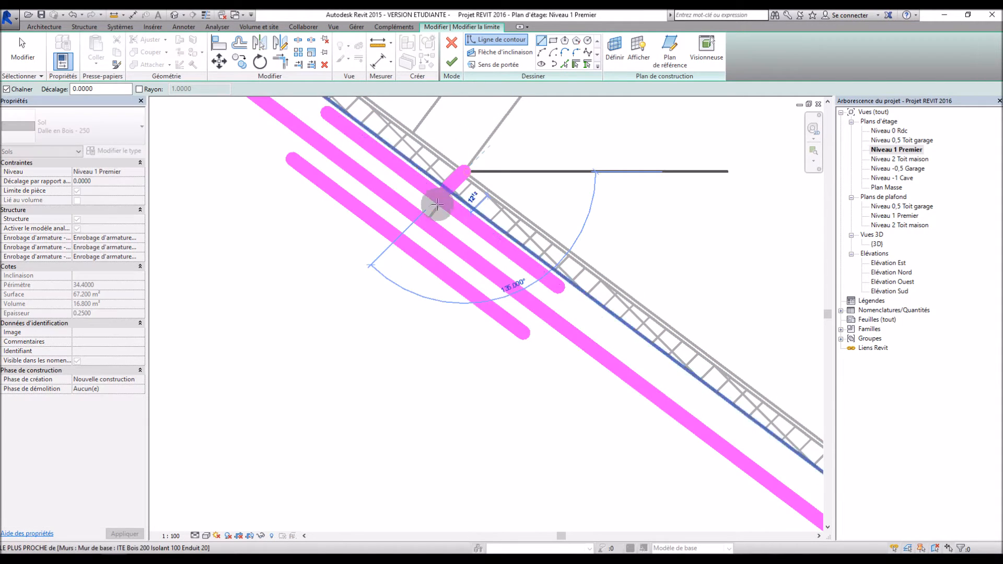
click(426, 225)
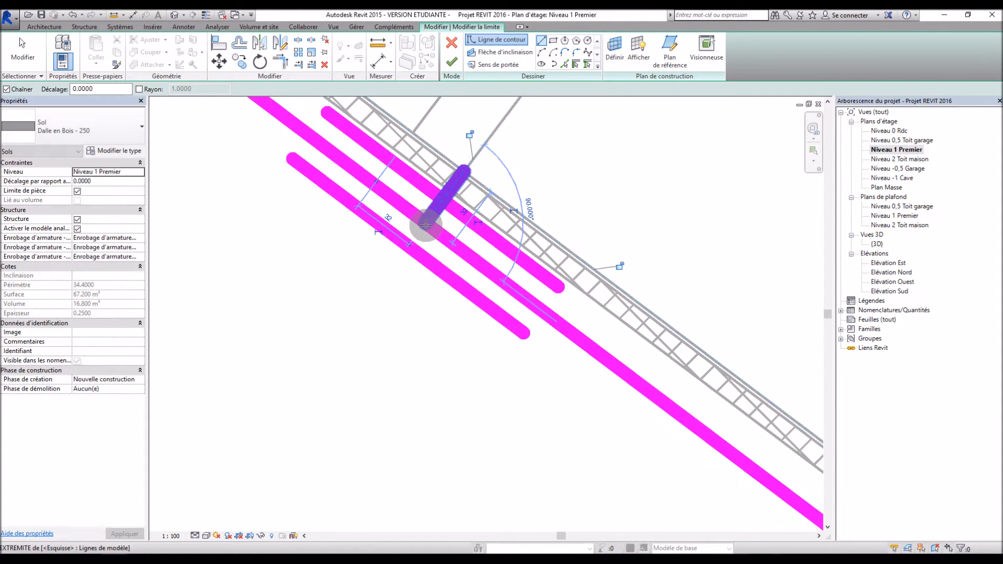
click(465, 171)
scroll(402, 225, down, 4)
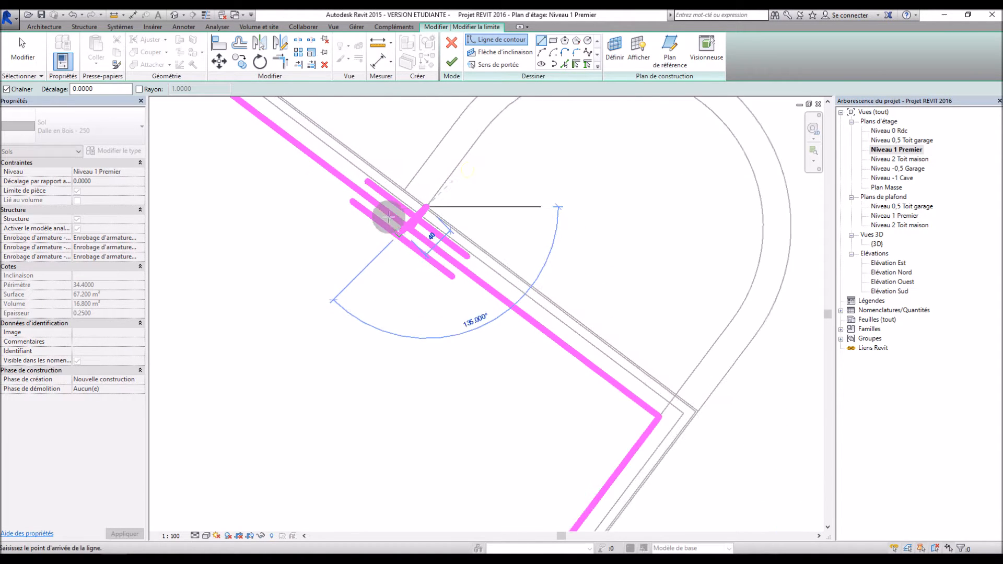
scroll(629, 440, up, 4)
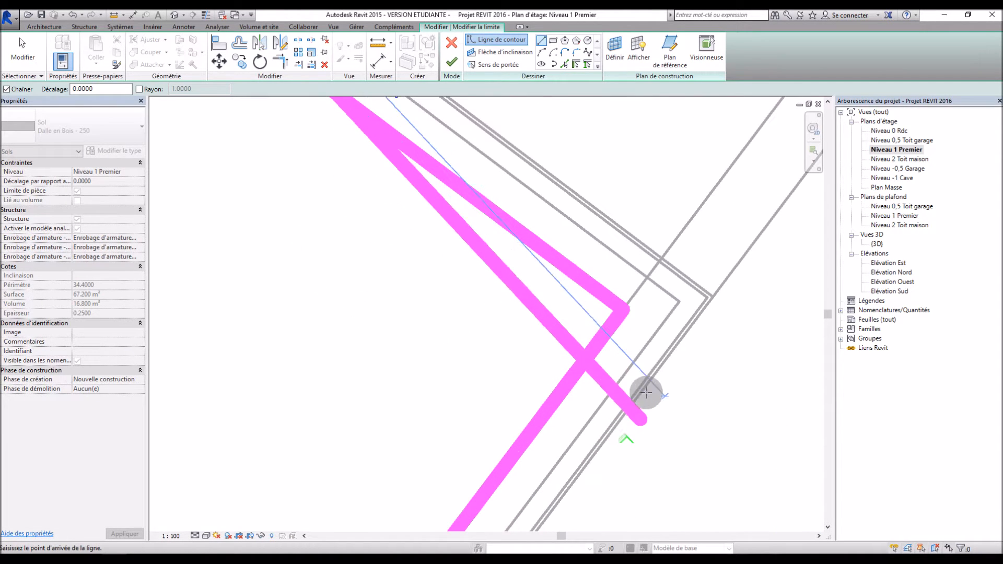
click(662, 256)
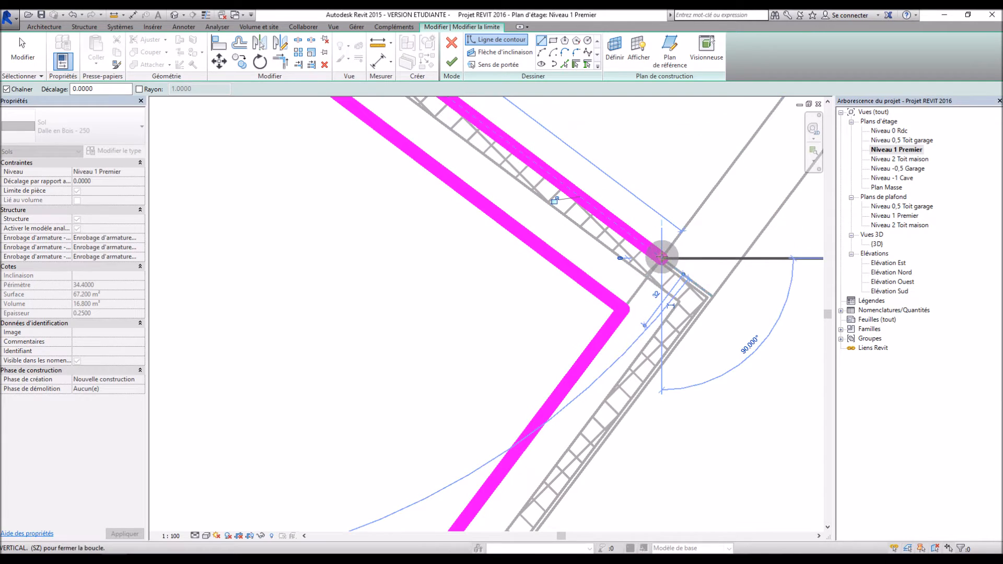
key(Escape)
key(Escape)
Sketch the closing boundary line from the end of the outer line back to the floor's existing inner corner
click(624, 309)
key(Escape)
click(543, 42)
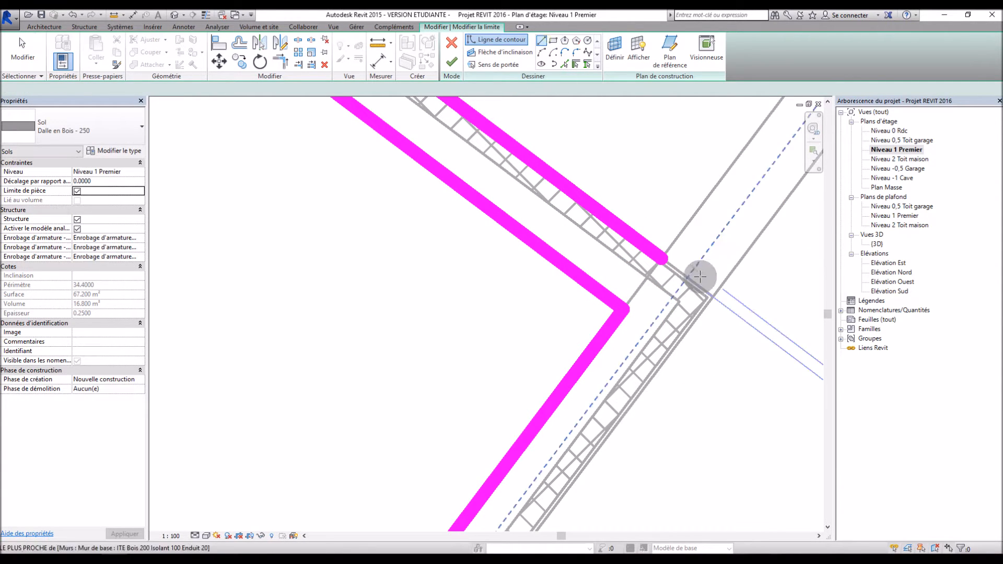
click(662, 257)
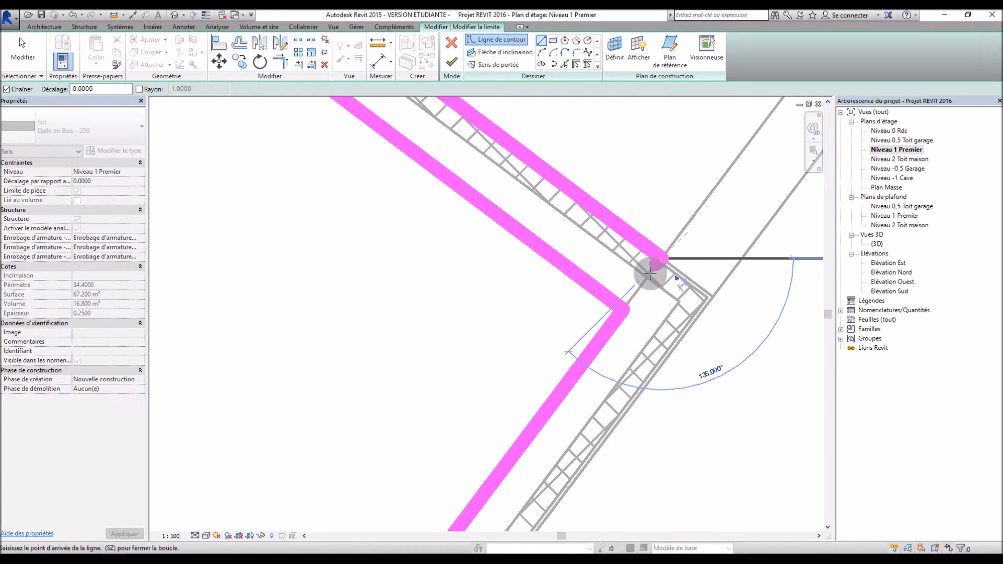
click(624, 307)
scroll(656, 389, down, 5)
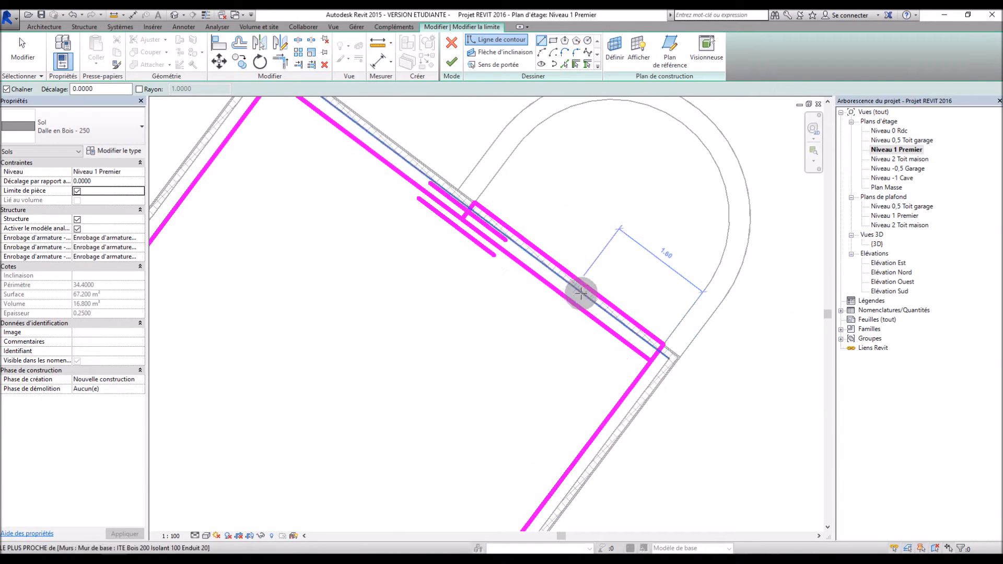
key(Escape)
key(Escape)
Shorten the original boundary line along the bay wall so it ends at the start of the new extension
click(590, 322)
drag(642, 352, 467, 219)
scroll(477, 351, up, 5)
scroll(479, 355, down, 6)
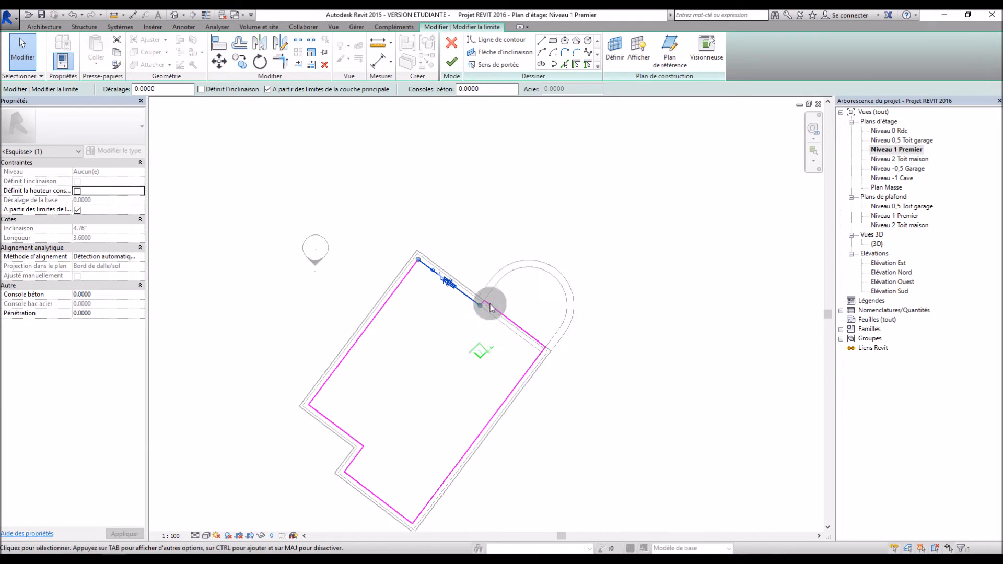
Finish the extended floor without attaching the walls to its base or cutting the overlapping volume
click(451, 62)
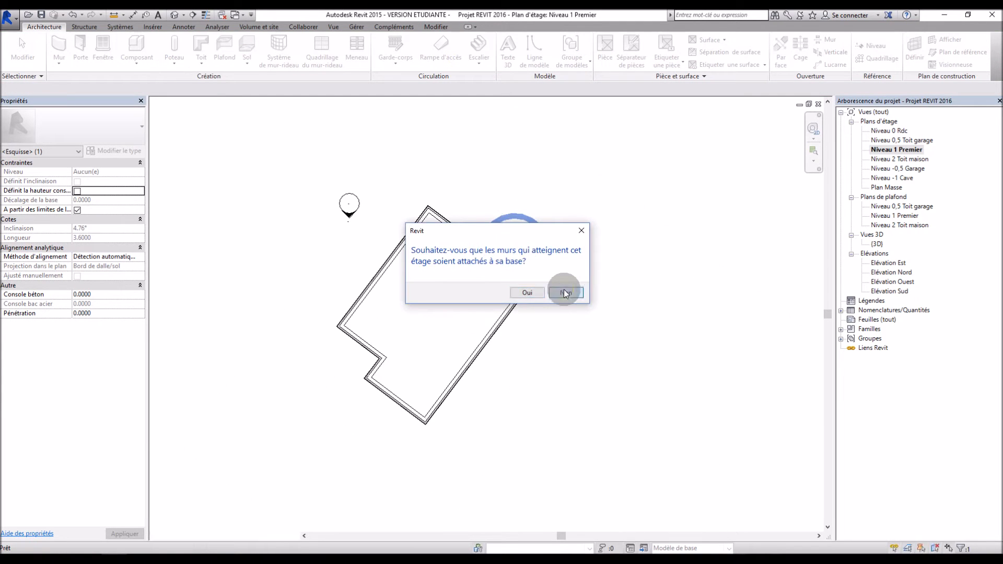
click(564, 293)
click(577, 297)
click(623, 360)
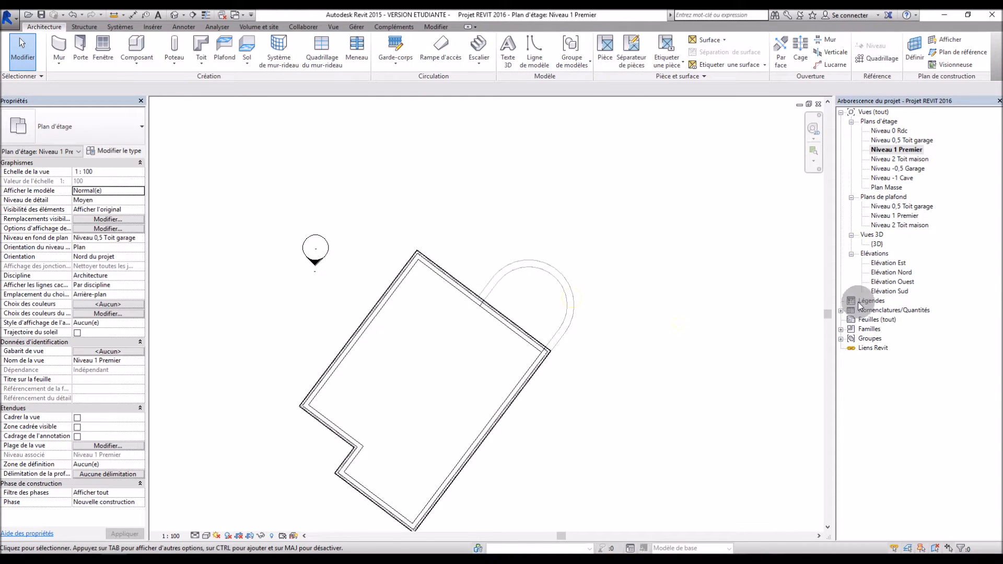
Examine the extended floor above the rounded bay and the rest of the house in the {3D} view
double_click(877, 244)
shift+middle_drag(669, 189, 347, 152)
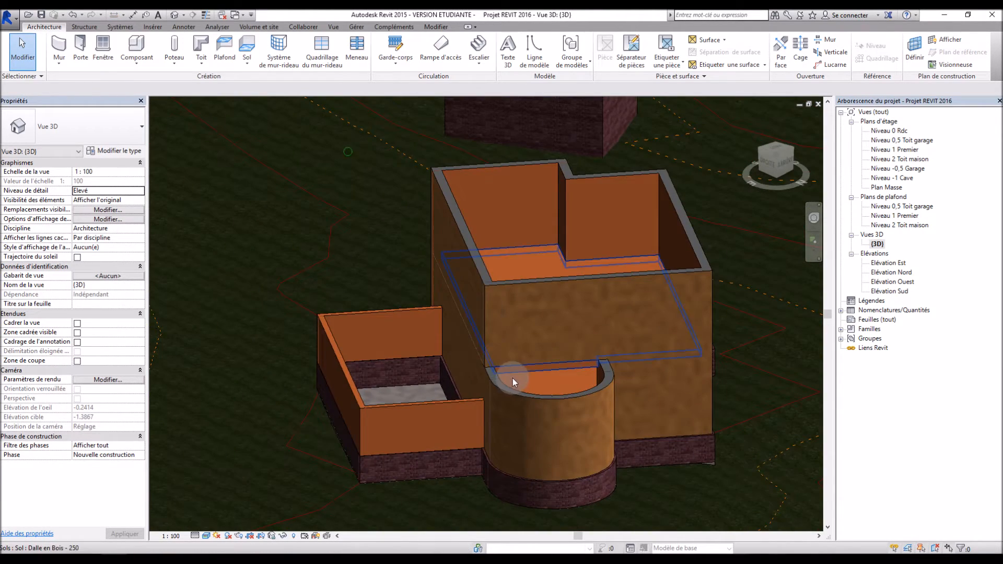
scroll(512, 378, up, 5)
shift+middle_drag(620, 399, 672, 398)
scroll(549, 405, down, 5)
shift+middle_drag(470, 336, 755, 402)
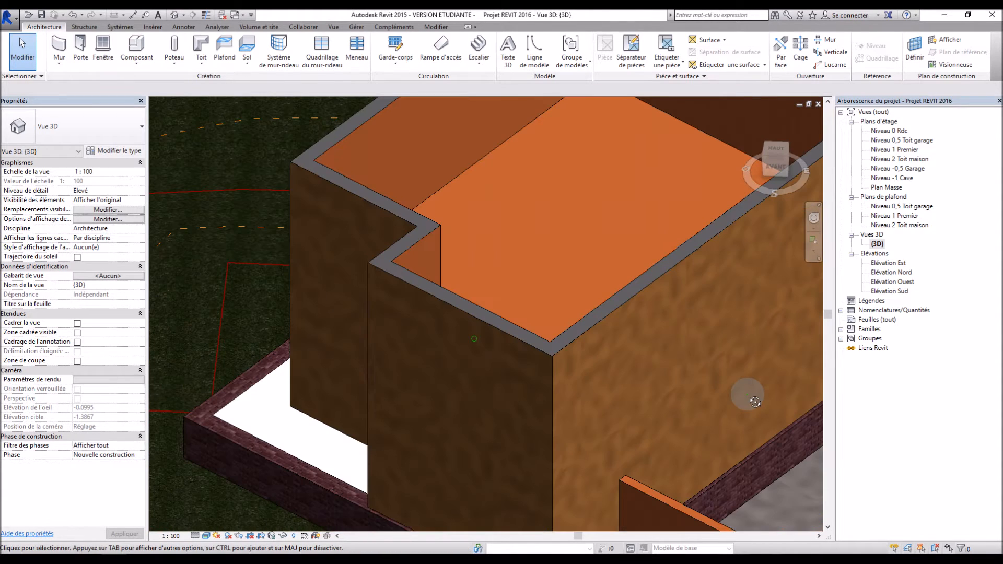
scroll(748, 393, down, 6)
scroll(605, 390, up, 3)
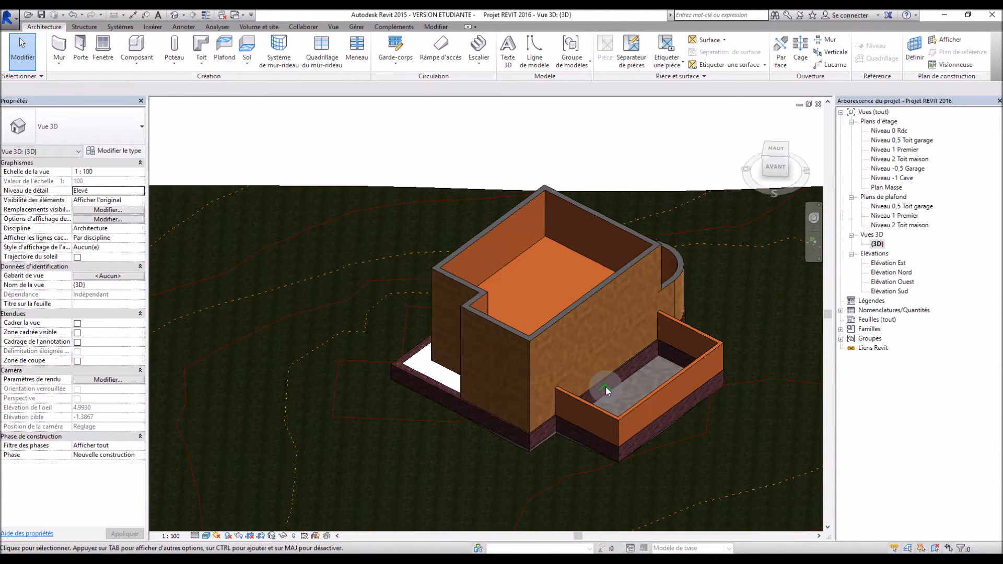
shift+middle_drag(604, 390, 632, 340)
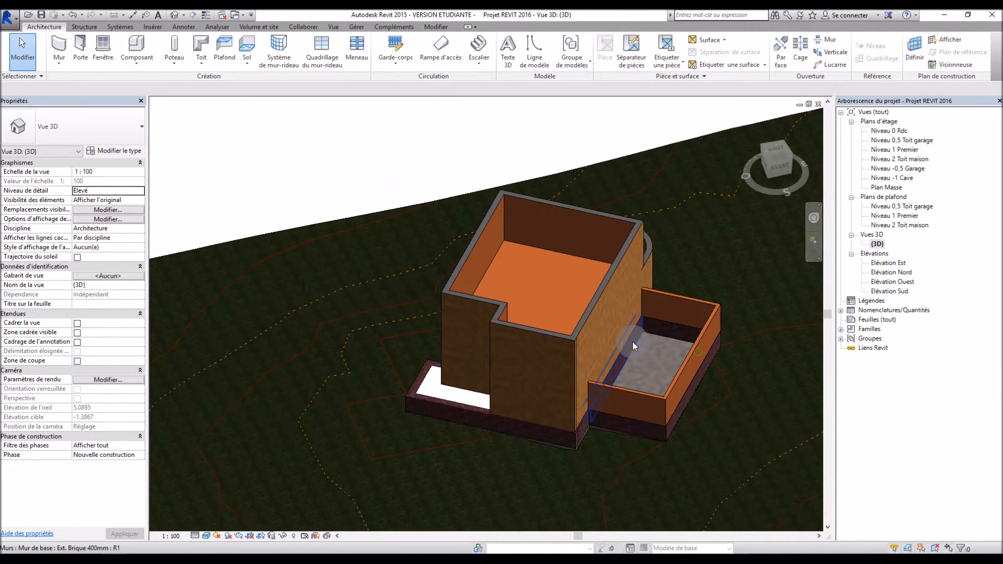
On the Niveau 0 Rdc plan, draw an Int. plâtre 70 mm wall about 7.52 m long and 3 m high across the house, perpendicular to the long walls
double_click(867, 130)
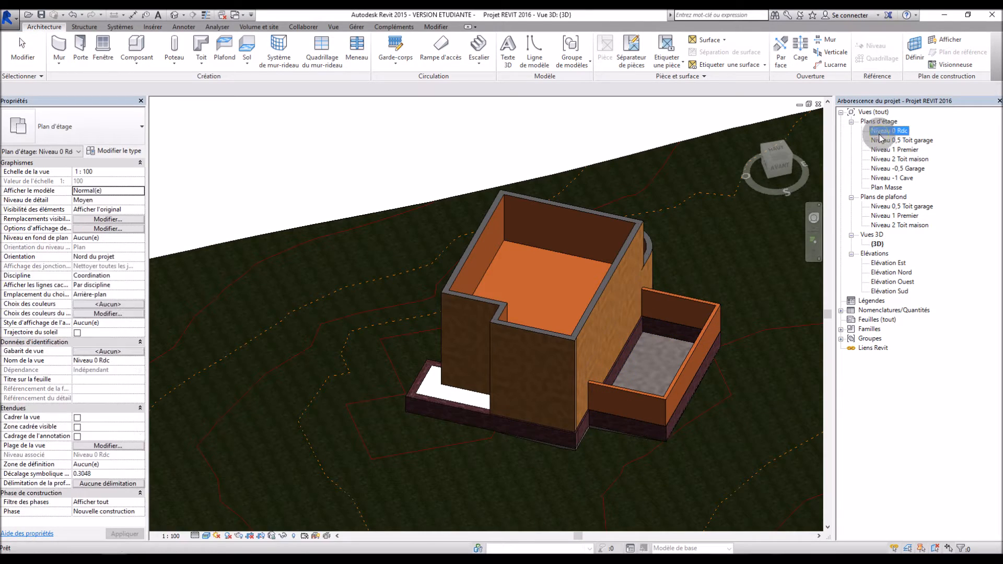
scroll(535, 368, up, 2)
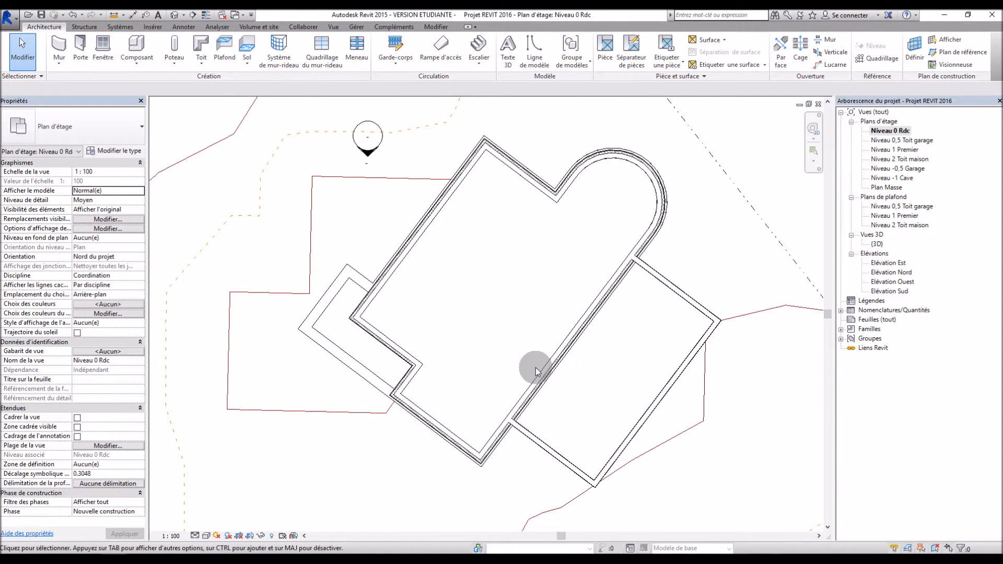
scroll(523, 256, up, 1)
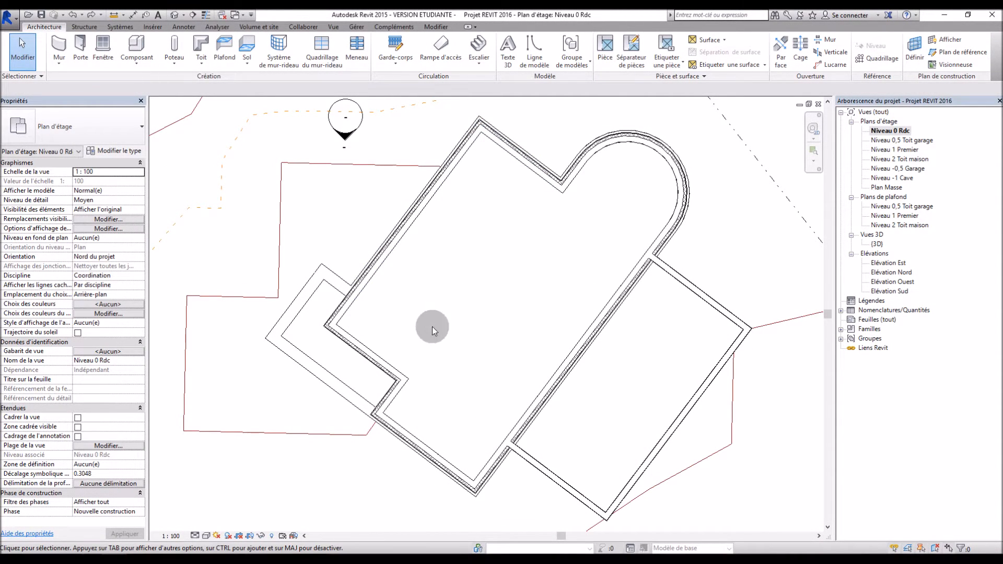
click(59, 61)
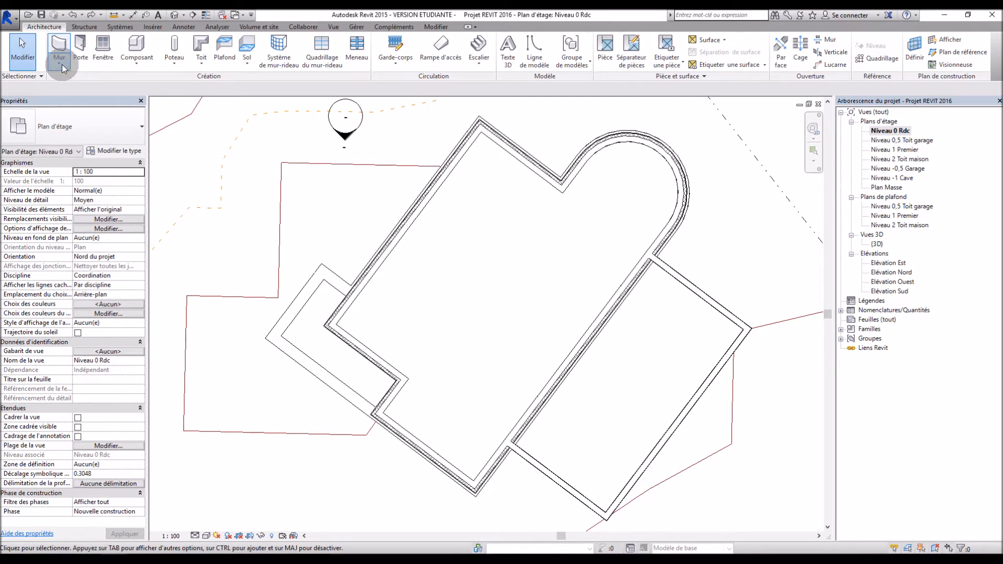
click(87, 82)
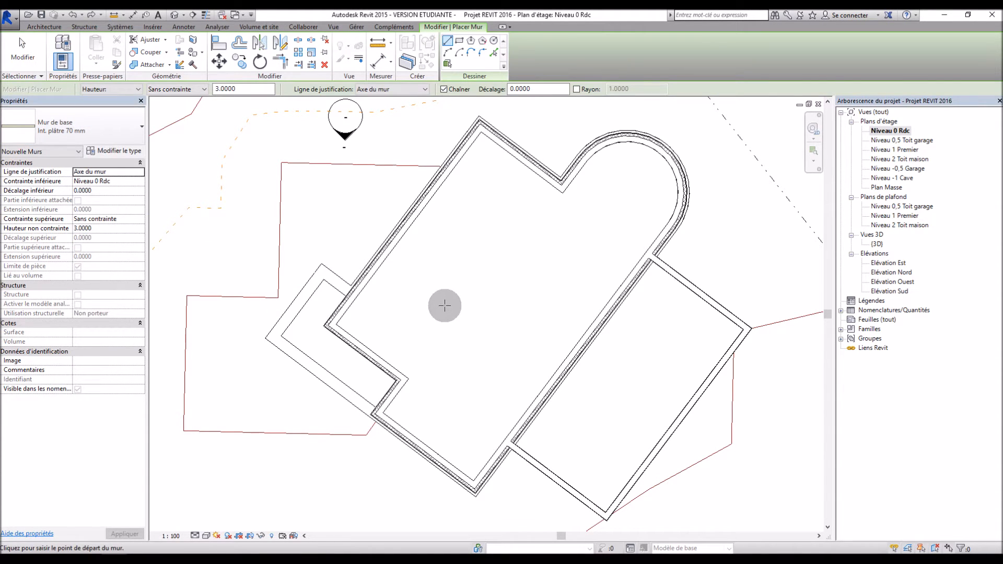
click(437, 195)
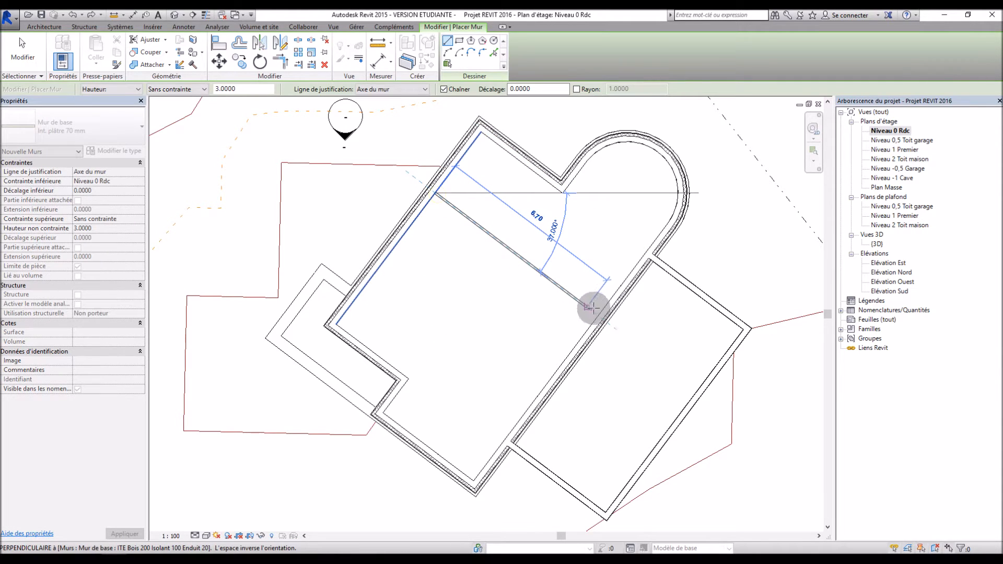
click(599, 313)
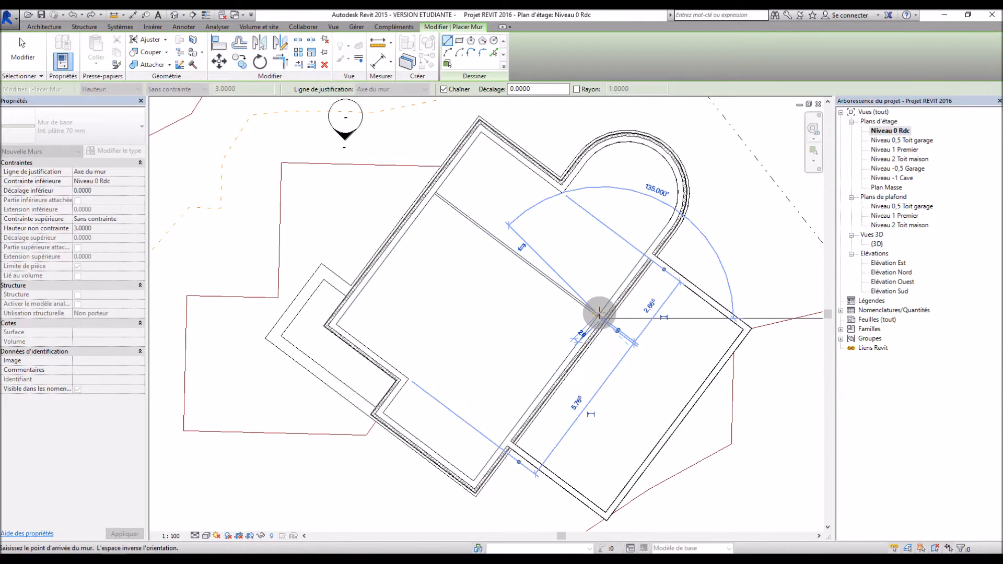
key(Escape)
key(Escape)
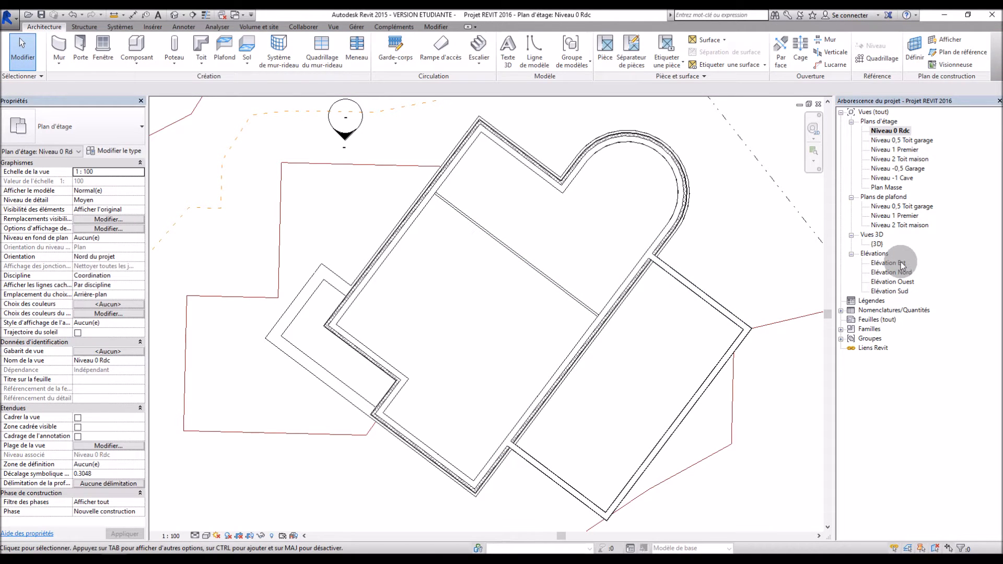
Select the new Int. plâtre 70 mm partition in the {3D} view and examine its position beneath the upper floor
double_click(879, 244)
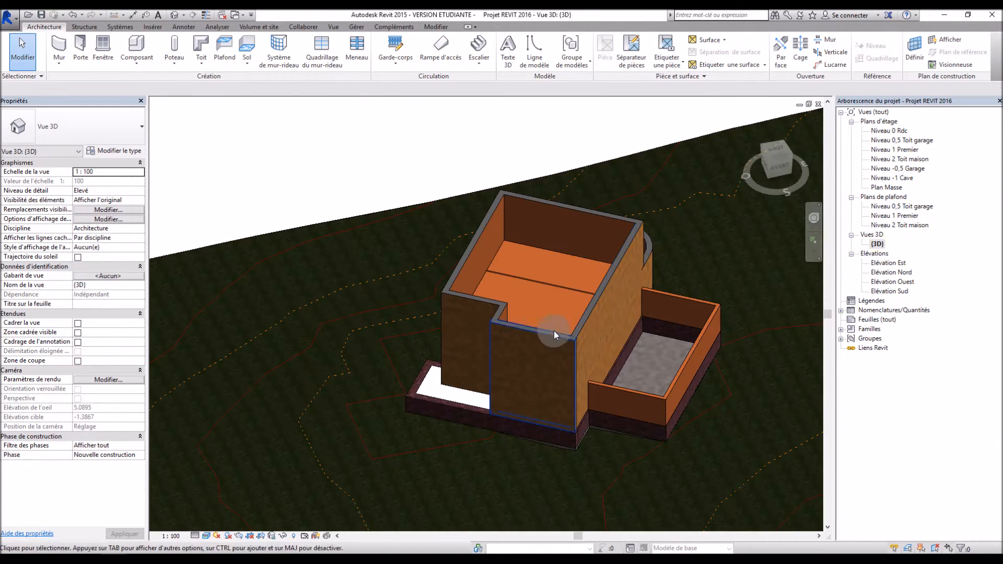
shift+middle_drag(554, 331, 544, 295)
scroll(545, 295, up, 5)
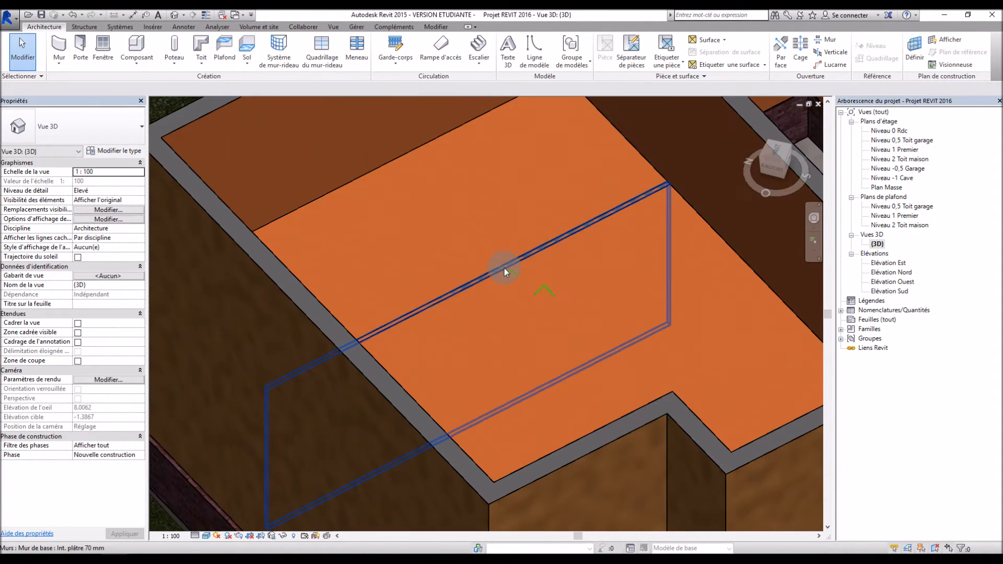
click(503, 267)
scroll(566, 295, down, 4)
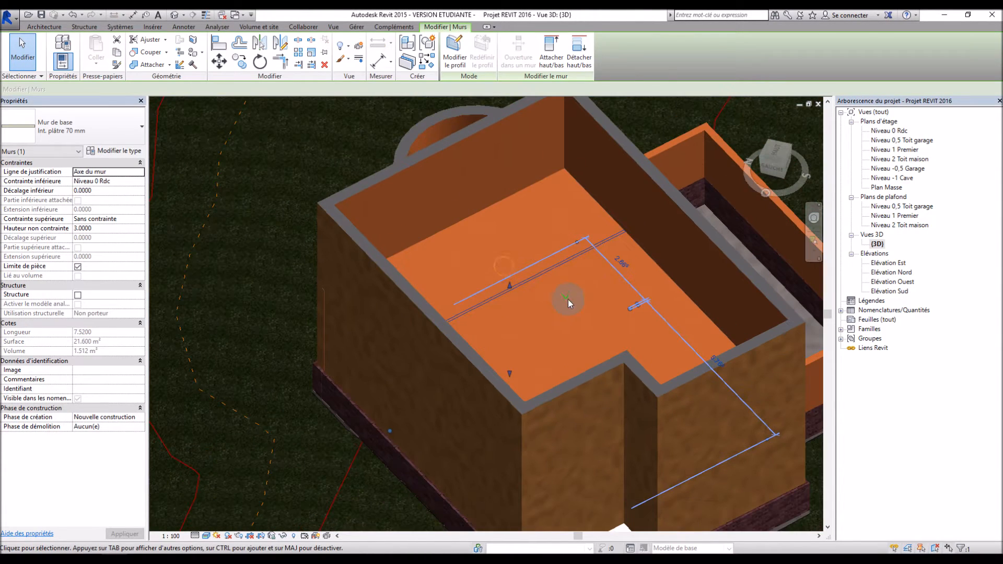
Select the exterior long wall in the {3D} view to see through it and examine how the plaster partition meets the upper floor slab
click(520, 440)
right_click(520, 440)
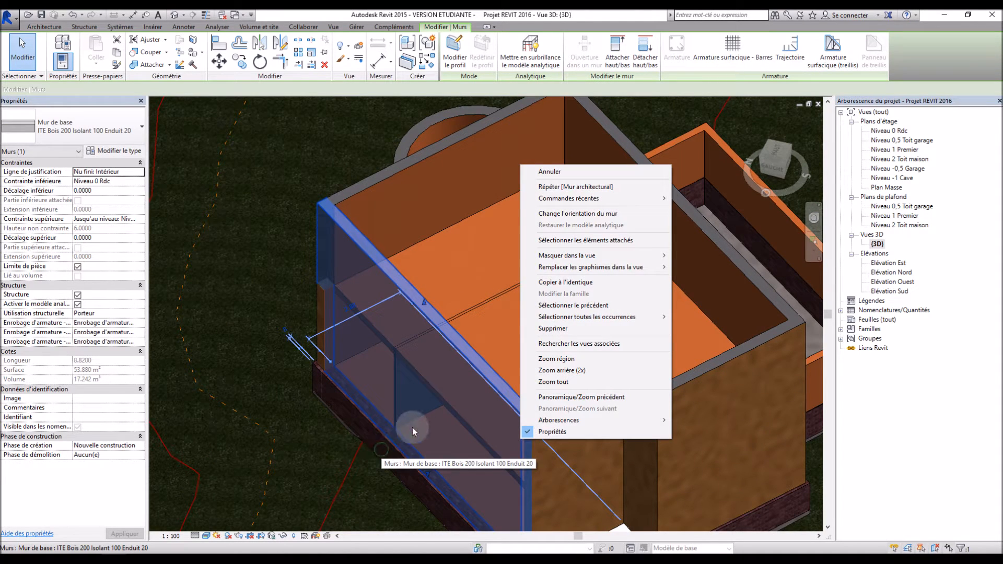
shift+middle_drag(422, 421, 529, 312)
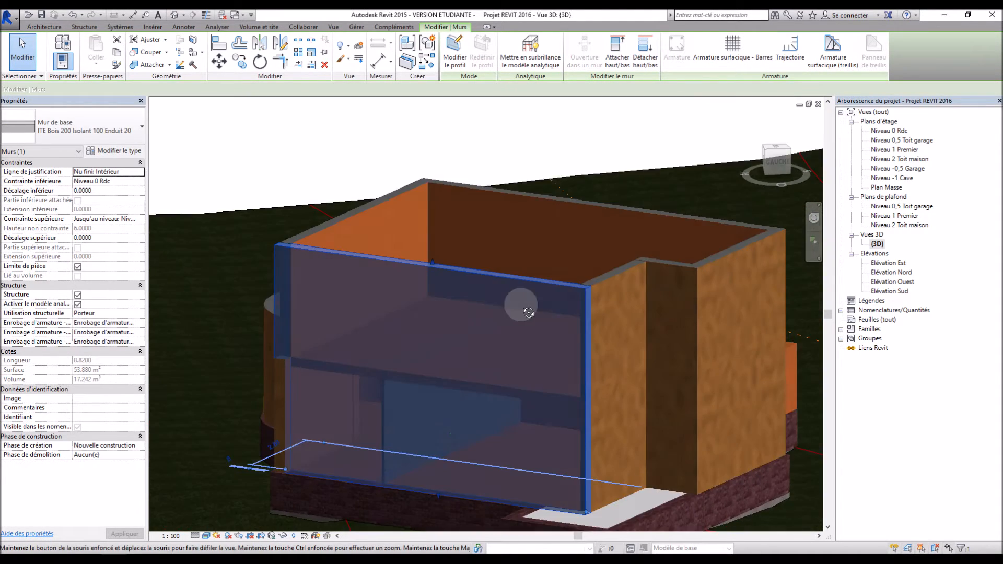
scroll(406, 394, up, 5)
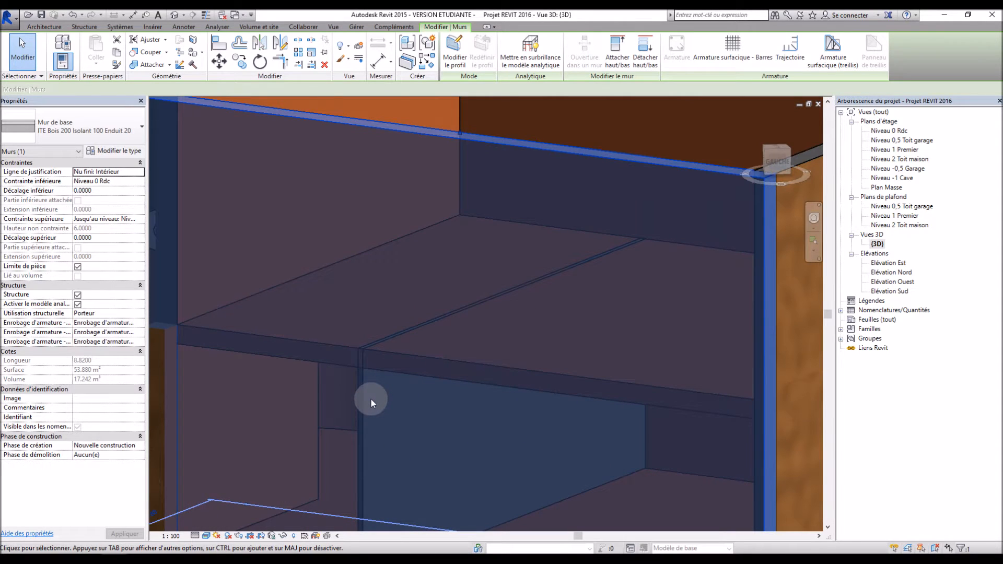
key(Escape)
scroll(345, 288, down, 2)
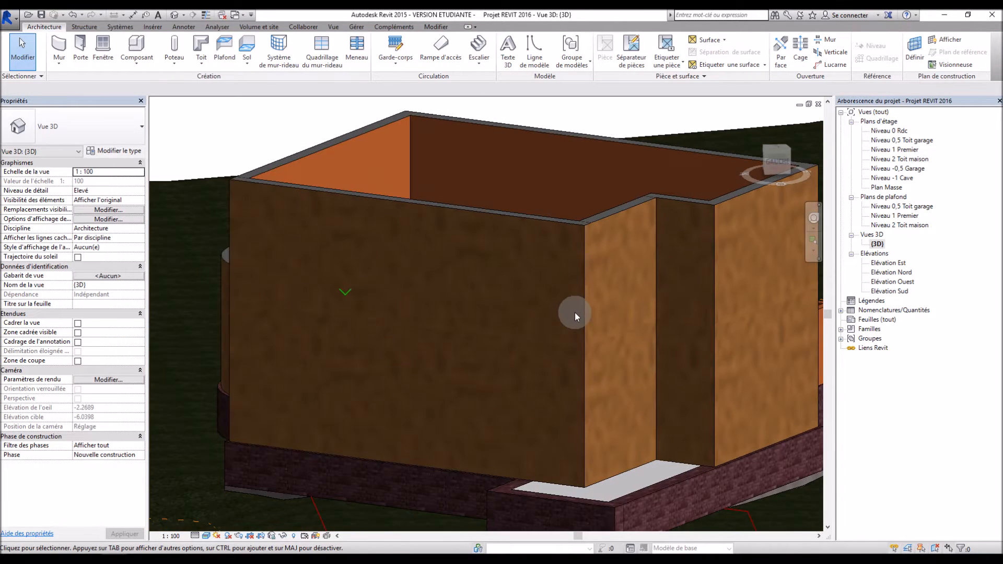
click(583, 313)
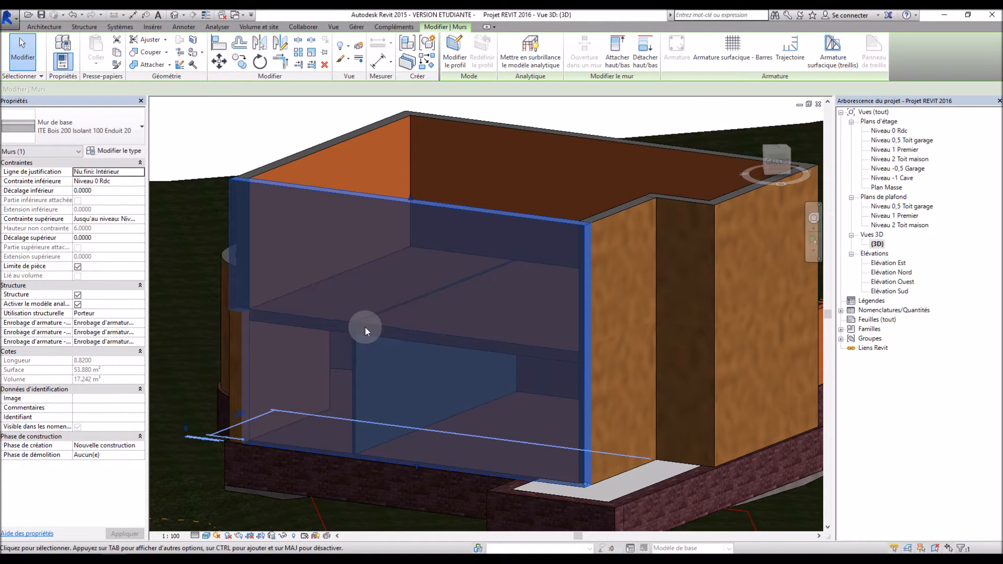
shift+click(352, 362)
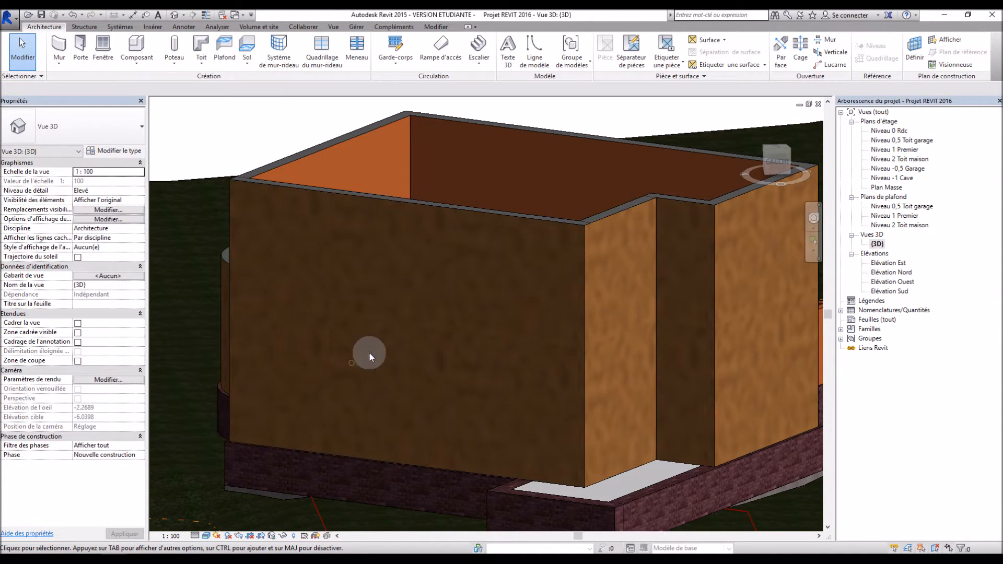
Open the Int. plâtre 70 mm partition's profile, set its unconnected height to 2.75 m and finish the profile edit
shift+middle_drag(369, 352, 439, 393)
double_click(498, 221)
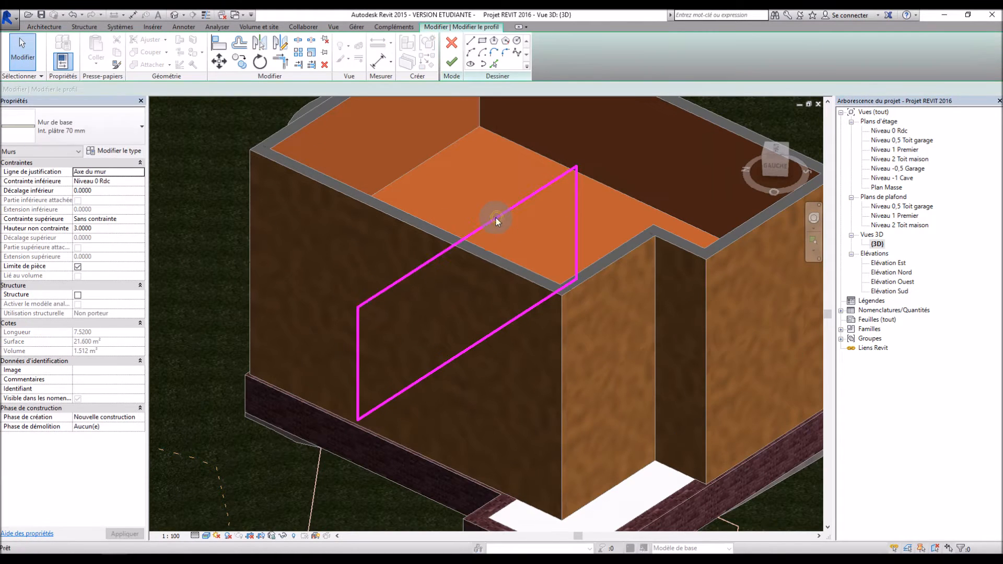
mouse_move(434, 355)
shift+middle_down()
mouse_move(459, 265)
mouse_move(170, 197)
shift+middle_up()
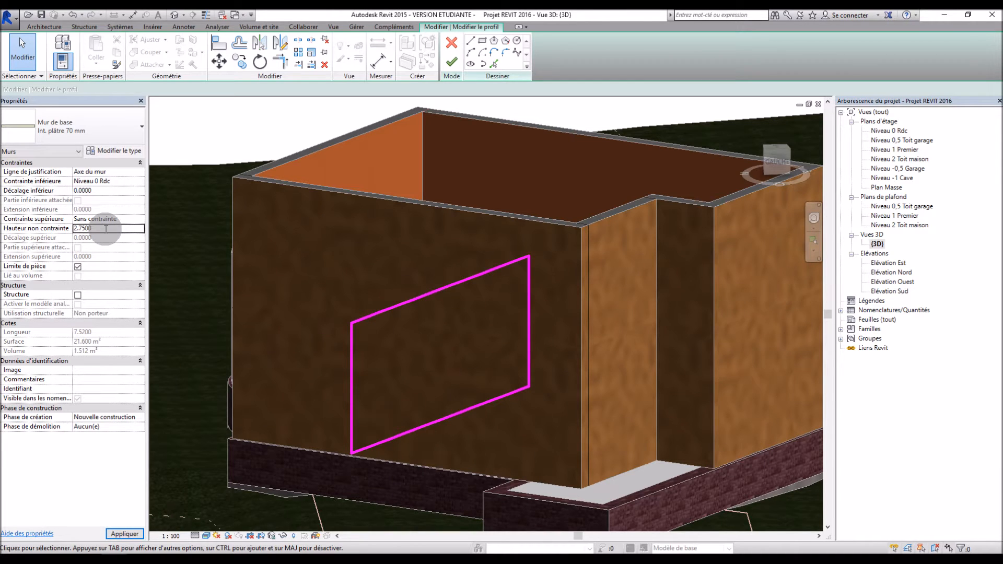
click(123, 533)
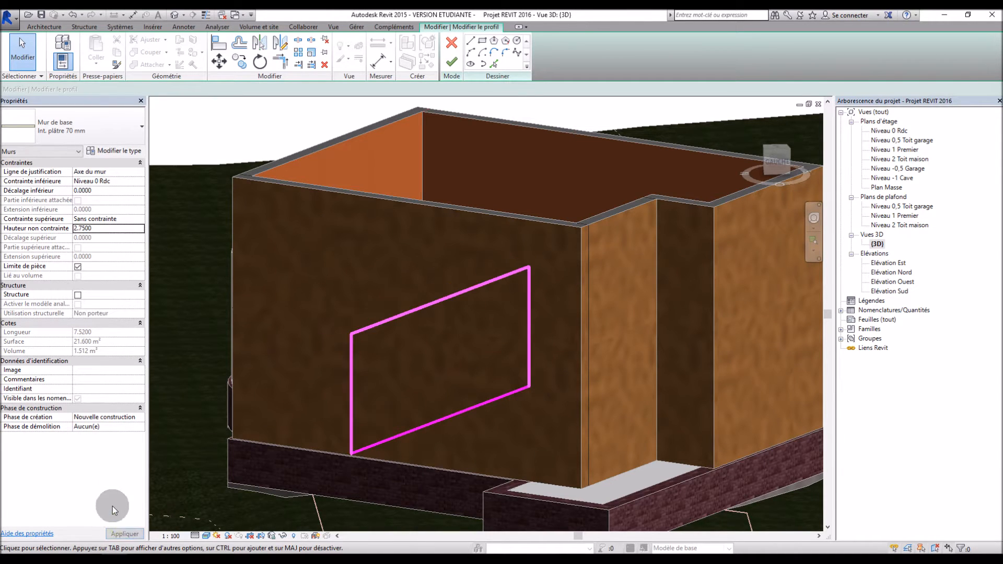
click(452, 64)
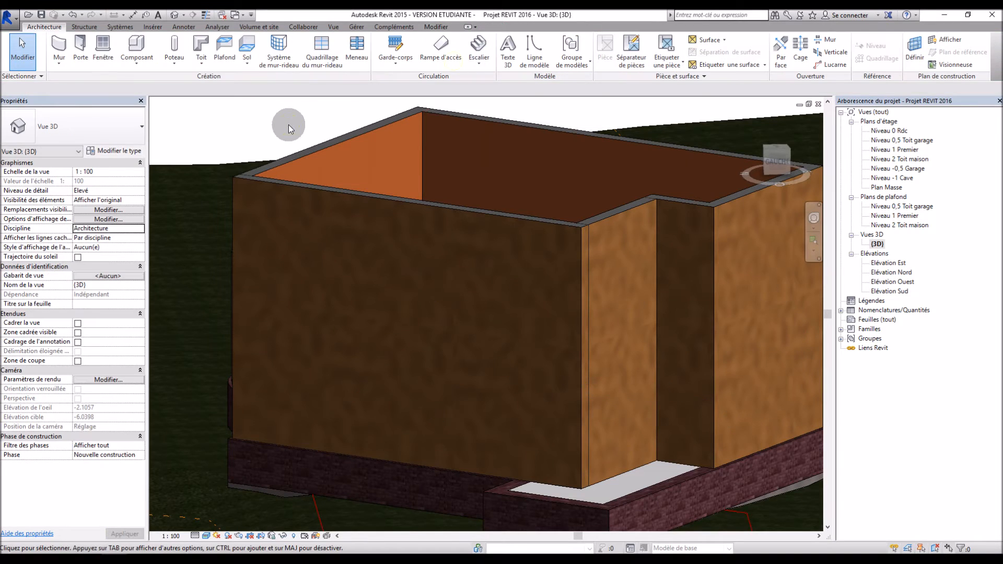
Examine the shortened partition beneath the upper slab by selecting the exterior wall in front of it and viewing the house from several angles
click(579, 304)
shift+middle_drag(394, 369, 431, 369)
scroll(371, 336, up, 5)
scroll(418, 410, down, 8)
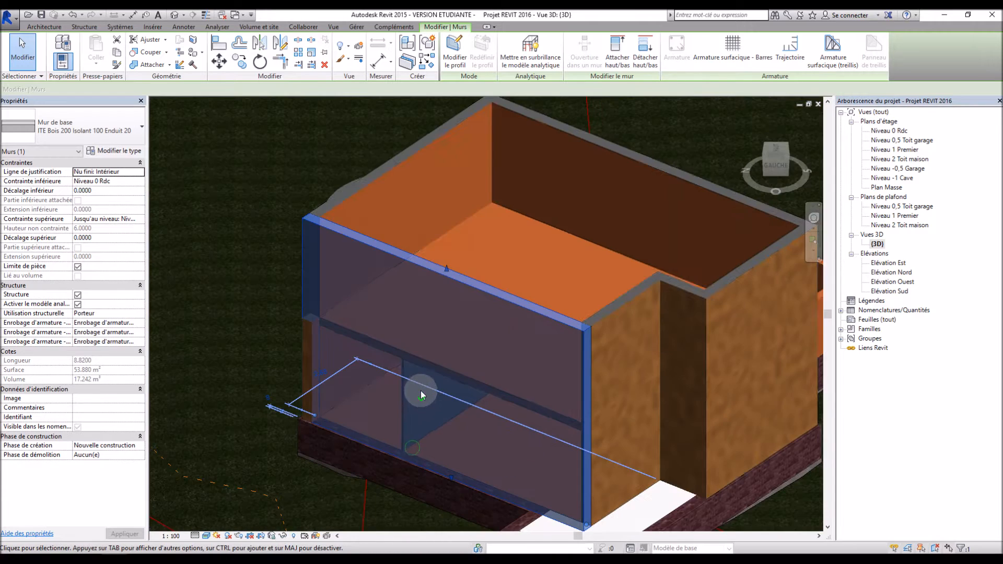
shift+middle_drag(503, 374, 477, 347)
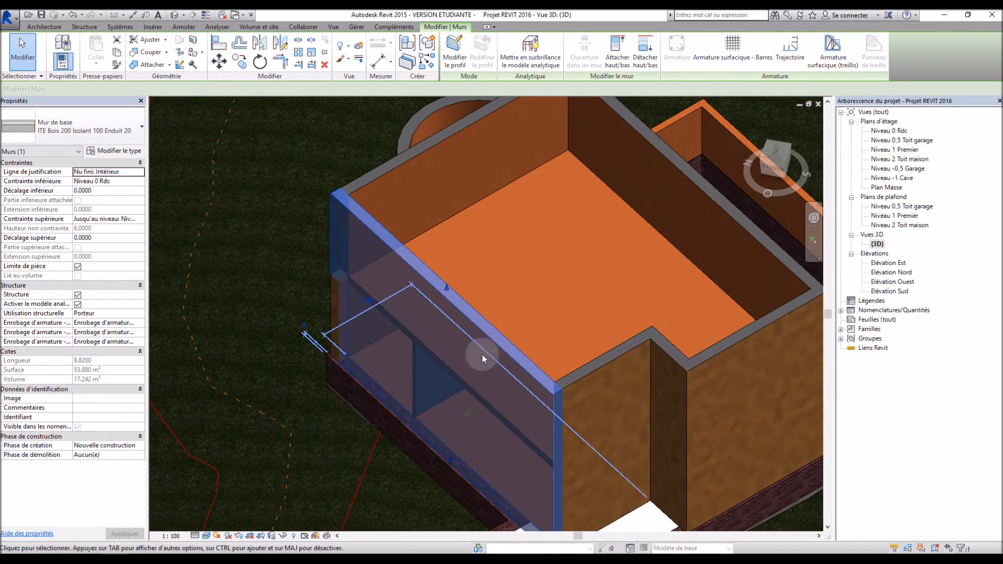
key(Escape)
scroll(502, 313, down, 5)
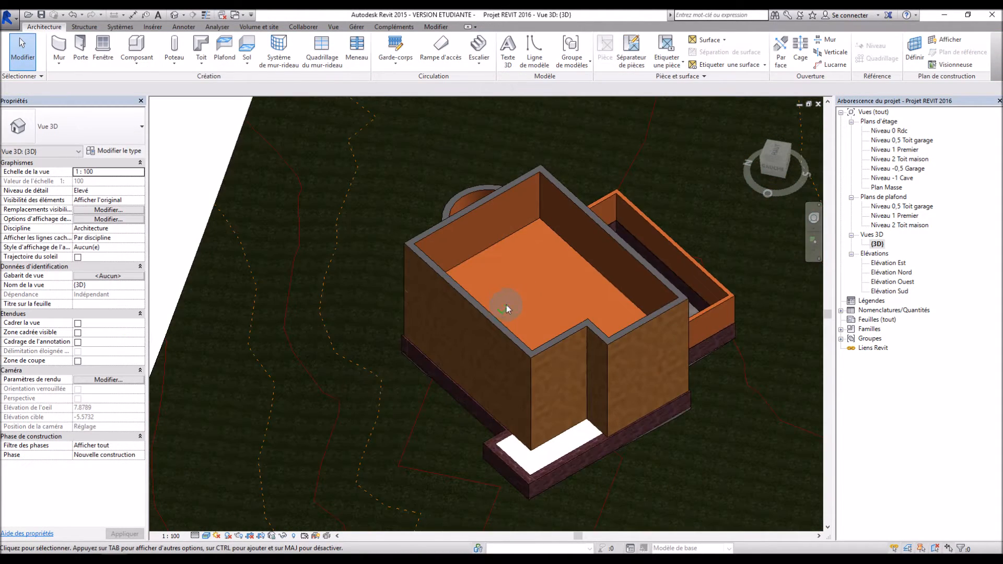
On the Niveau 0 Rdc plan, draw an Int. plâtre 70 mm wall 2.75 m high inward from the garage-side wall, parallel to the long partition
double_click(900, 131)
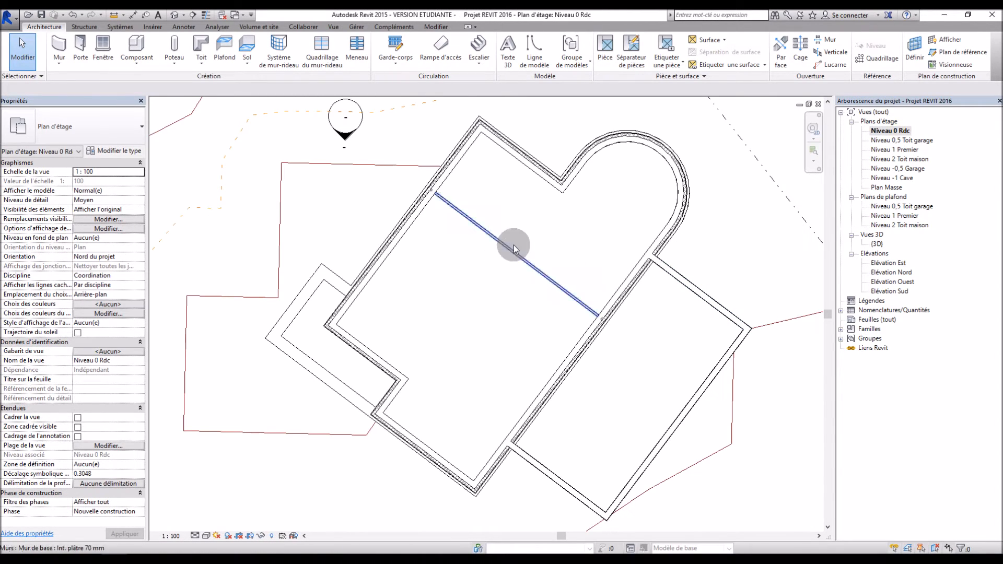
click(59, 47)
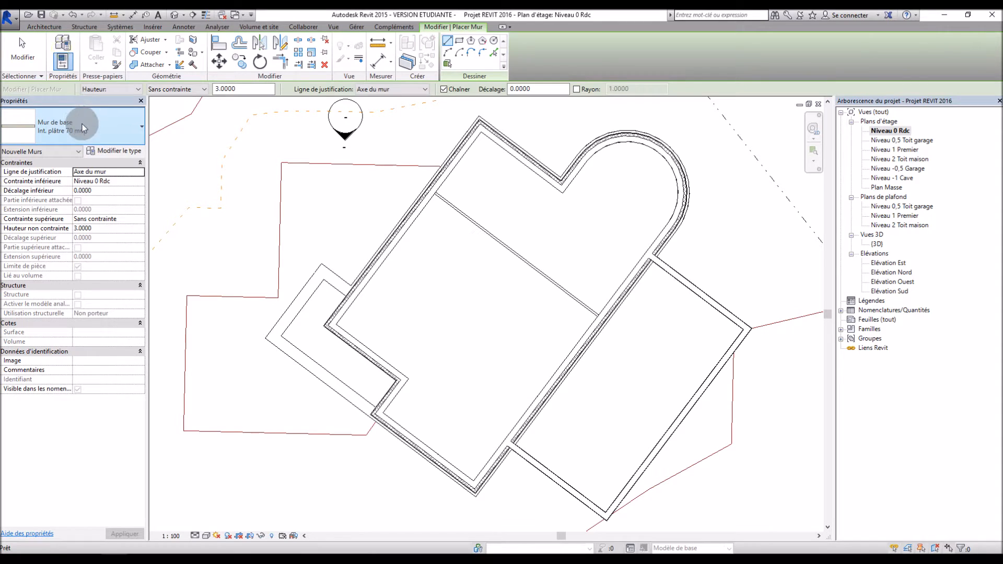
click(230, 89)
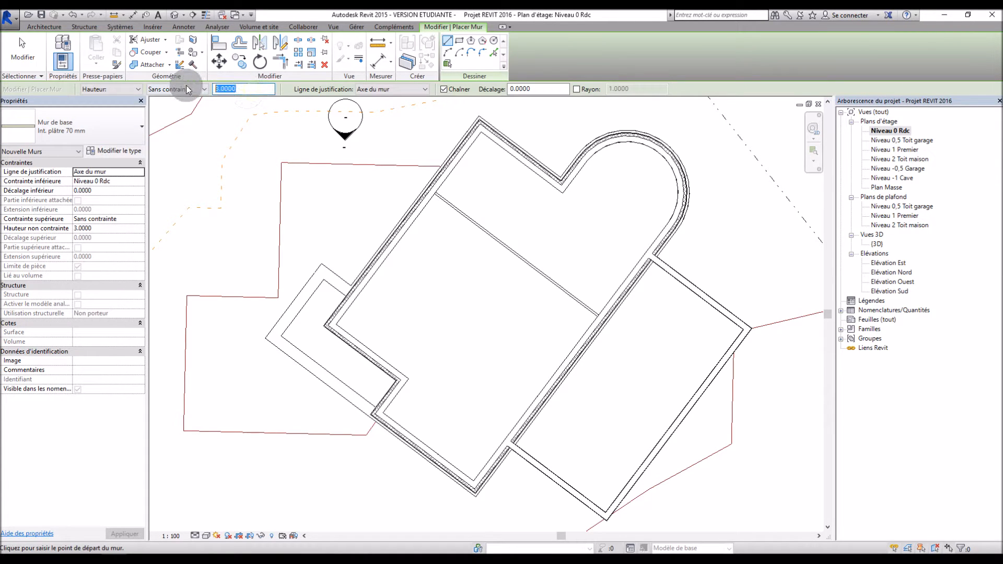
text(2.75)
key(Return)
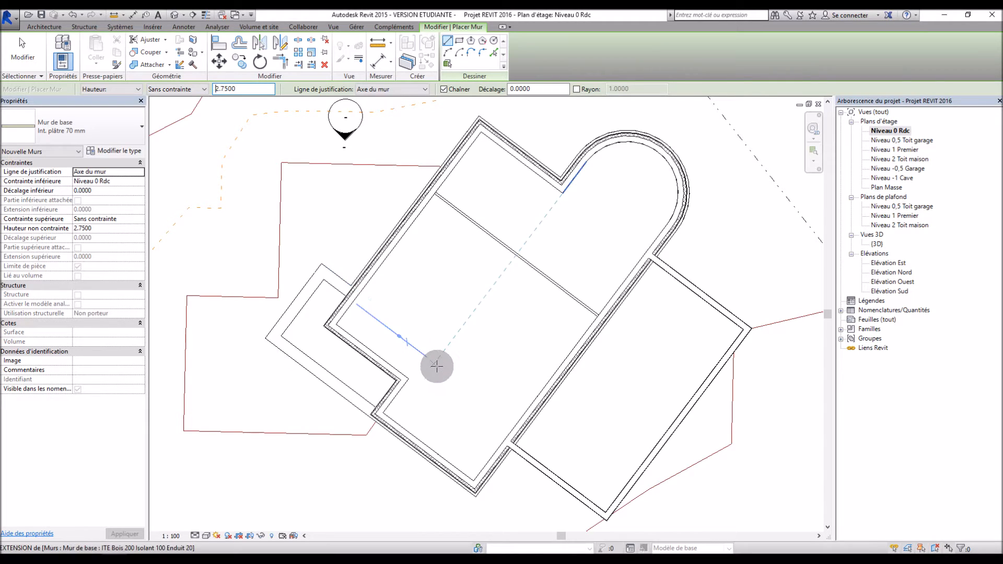
click(556, 370)
click(483, 312)
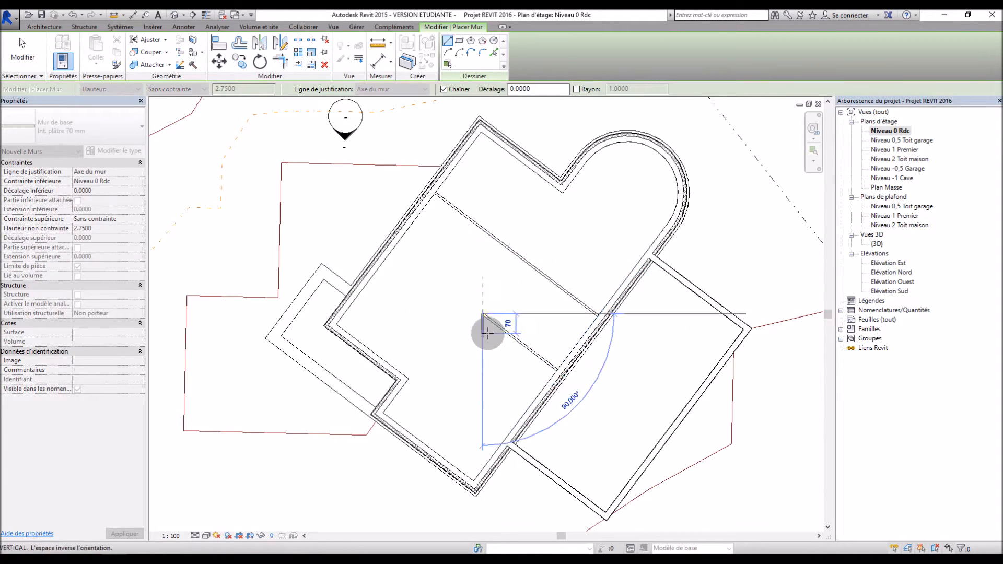
key(Escape)
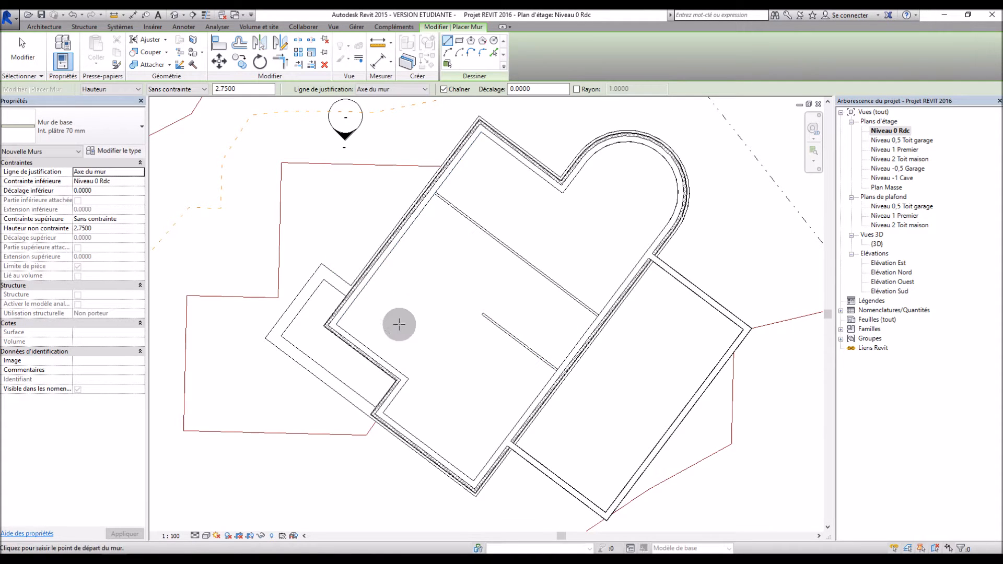
click(407, 378)
scroll(397, 379, up, 5)
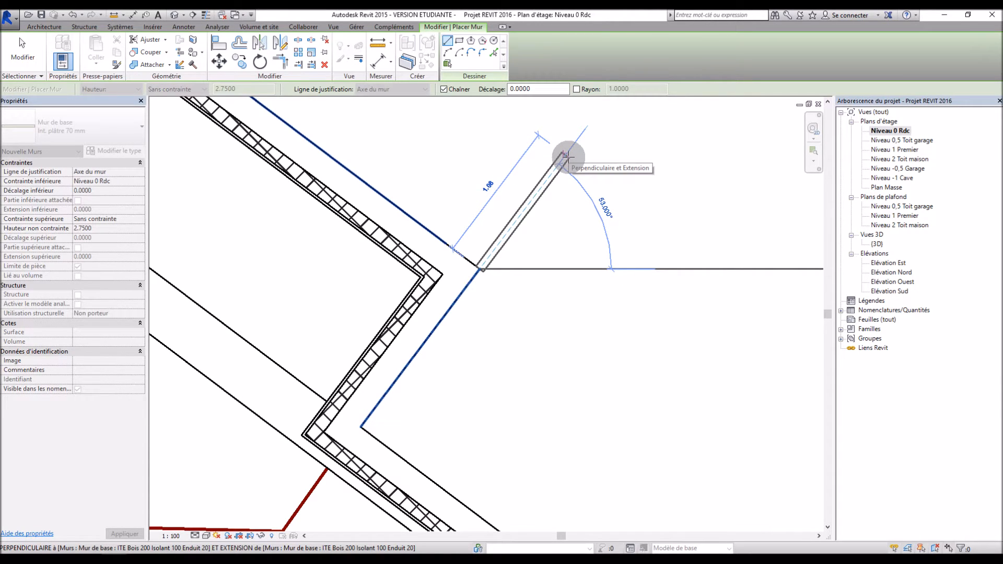
key(Escape)
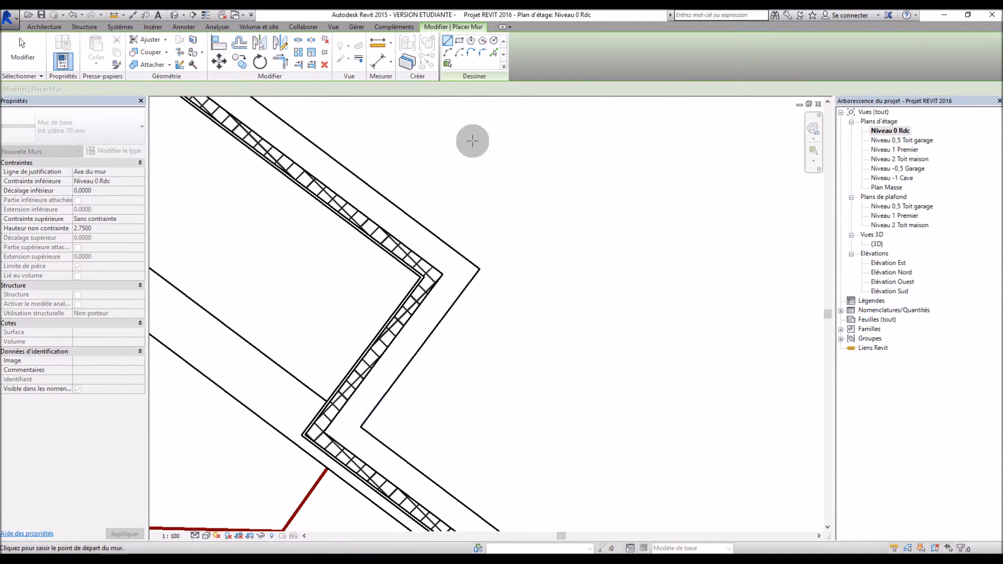
With justification Nu porteur: Intérieur, draw an L-shaped partition from the recess's inner corner, about 2.30 m out and 3.20 m across to the exterior wall
click(396, 89)
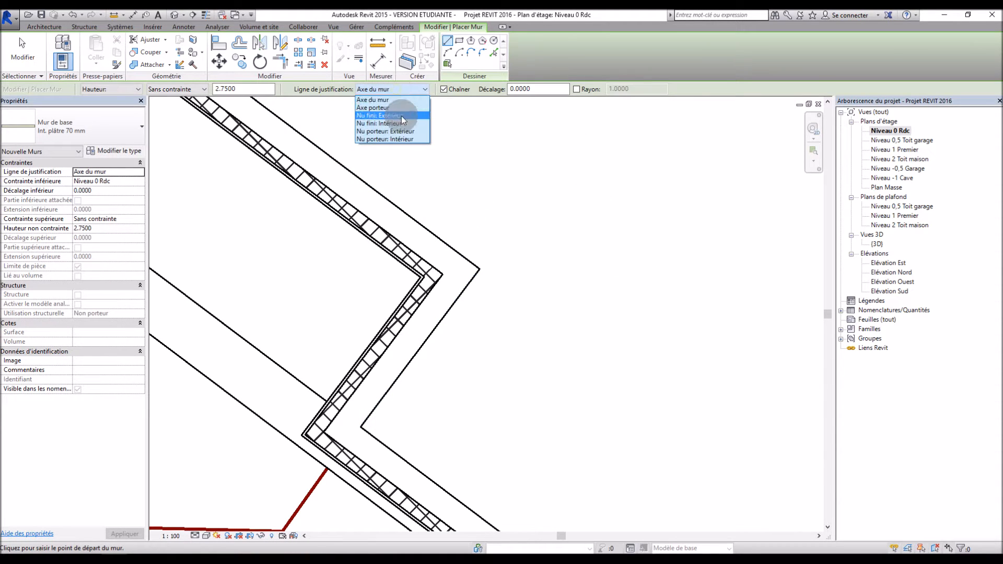
click(406, 139)
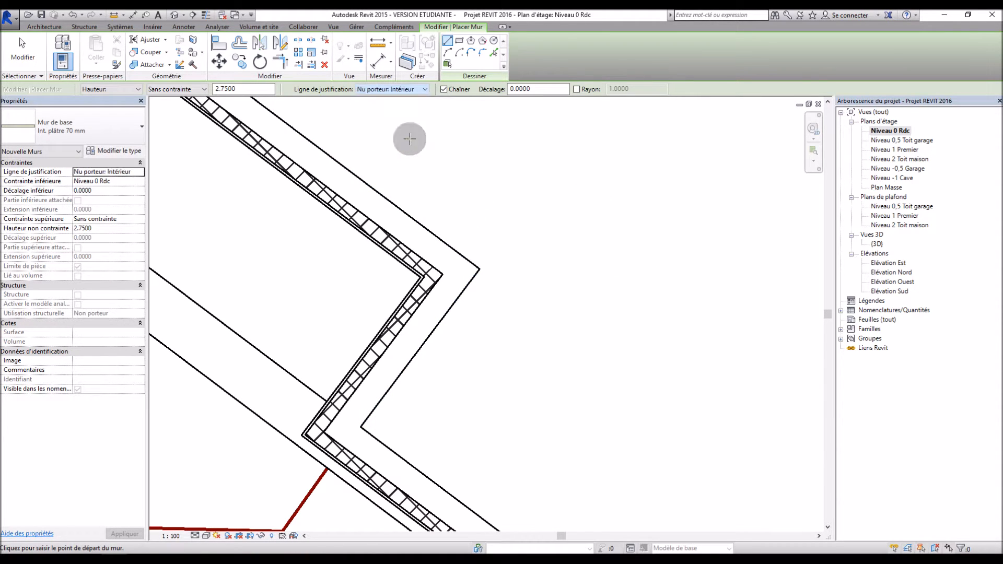
click(478, 267)
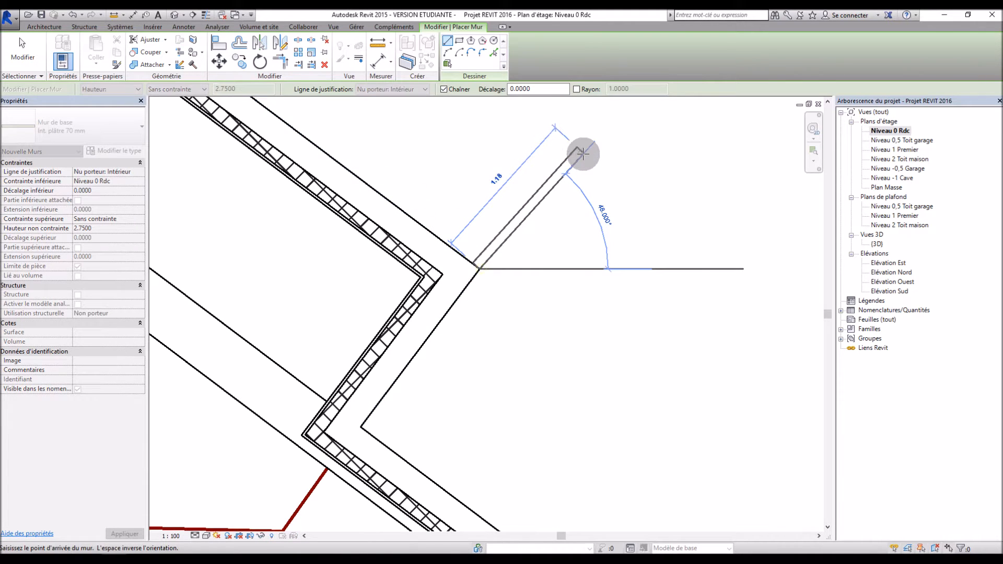
scroll(475, 287, down, 4)
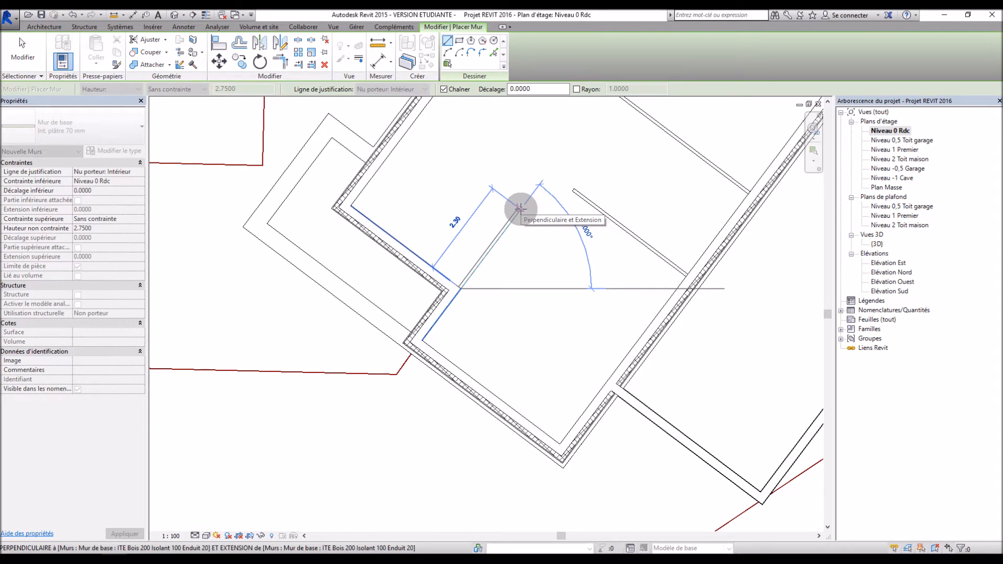
click(520, 209)
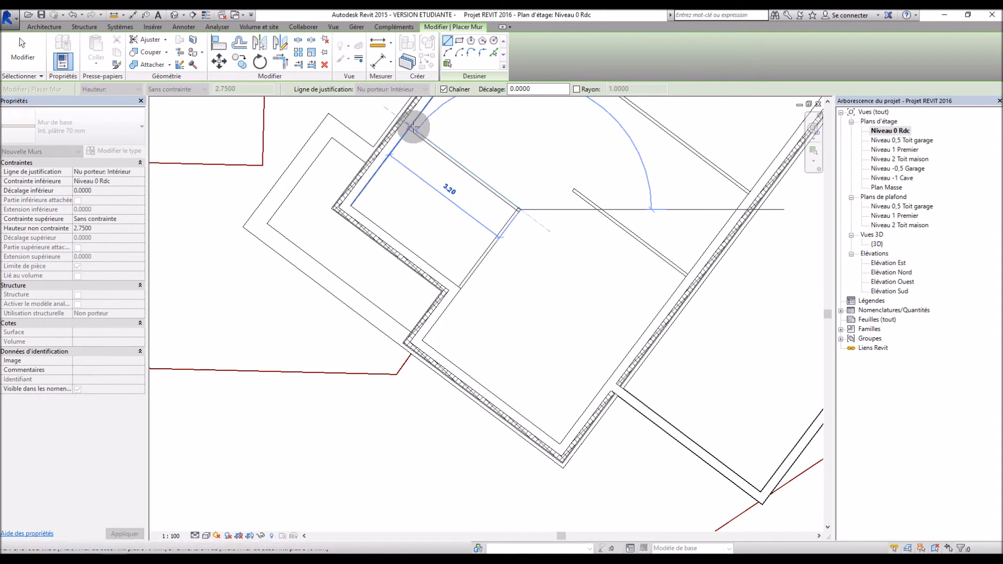
scroll(481, 287, down, 4)
scroll(480, 288, up, 5)
click(485, 224)
scroll(484, 226, down, 6)
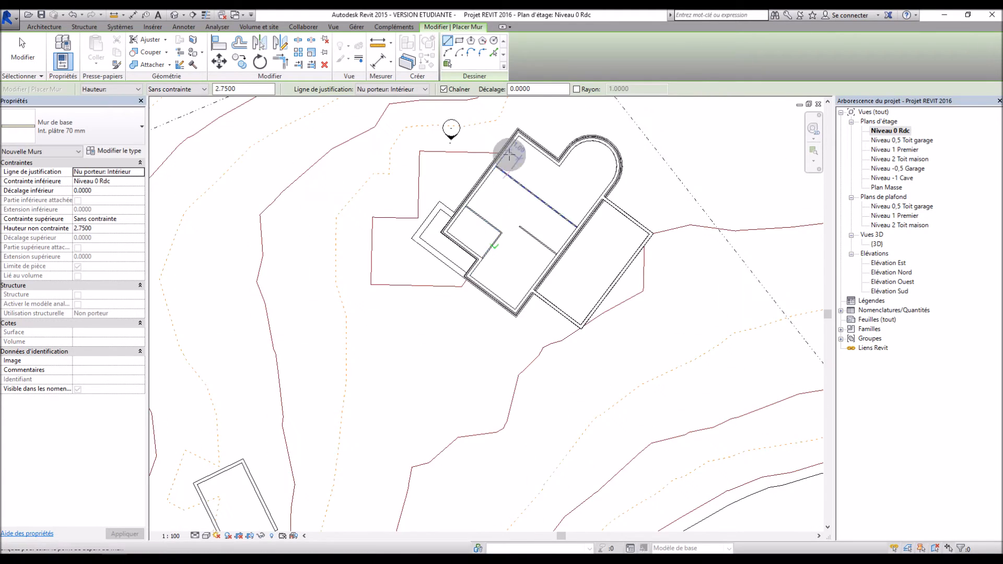
Draw a partition about 3.46 m long from the L-shaped partition to the long one, plus a short cross partition from it to the exterior wall
scroll(507, 180, up, 3)
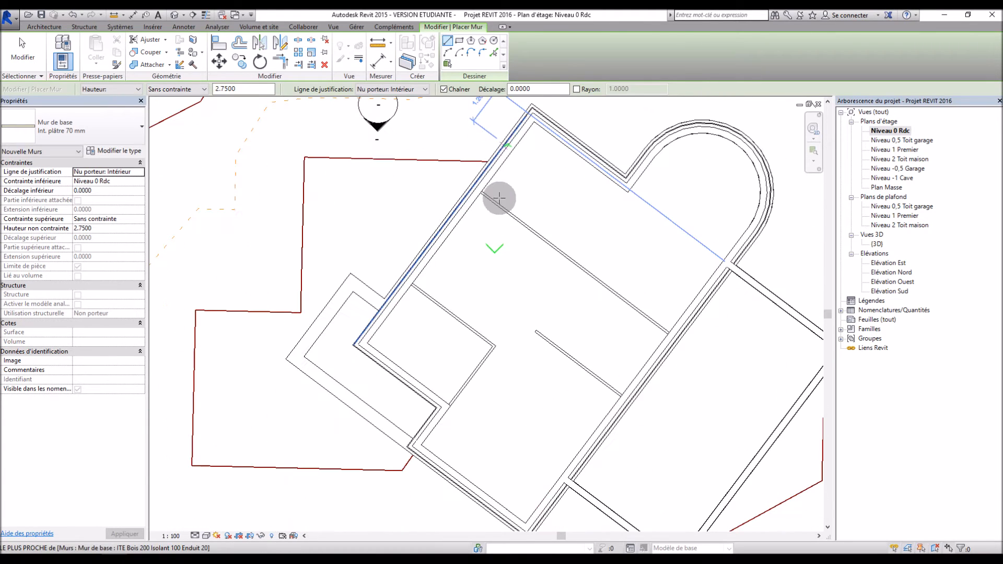
click(456, 314)
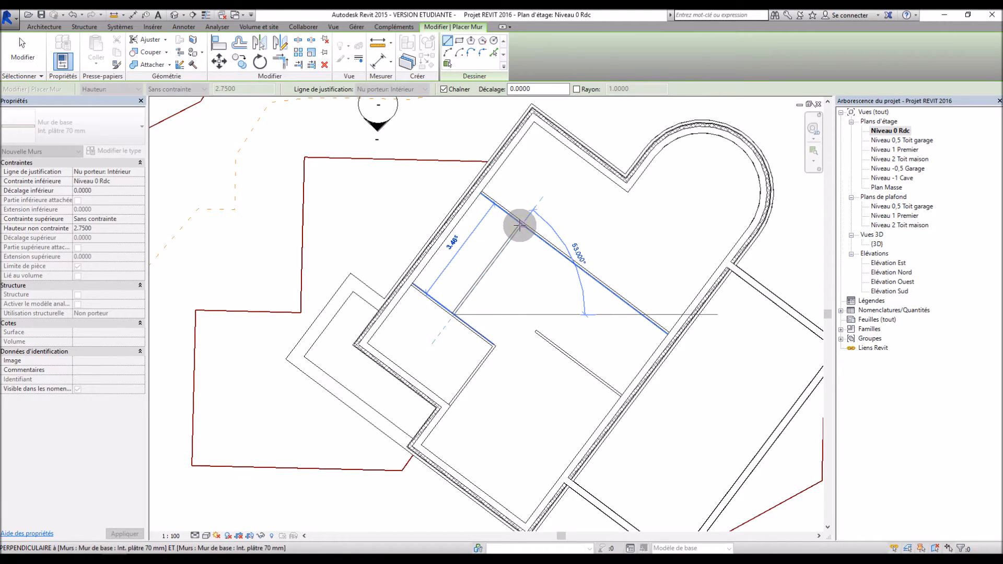
click(519, 226)
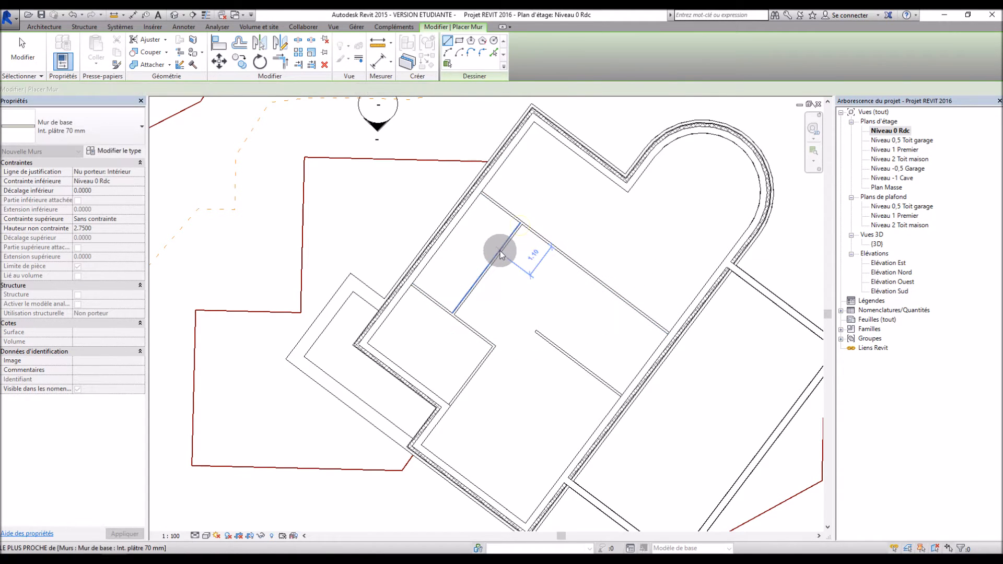
click(463, 225)
key(Escape)
key(Escape)
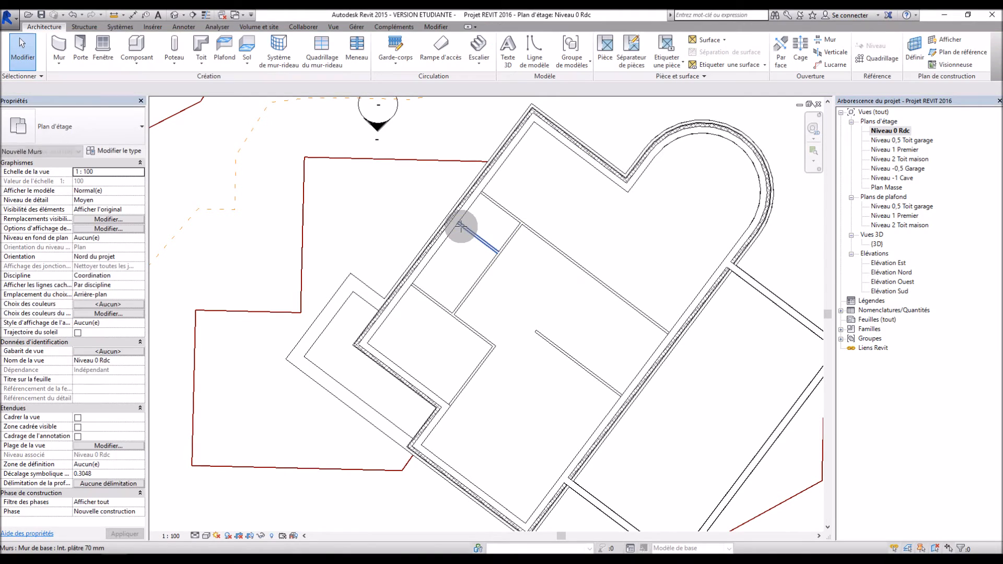
Set the long partition's distance from the wall face beside the rounded bay to 3.29 m
click(539, 236)
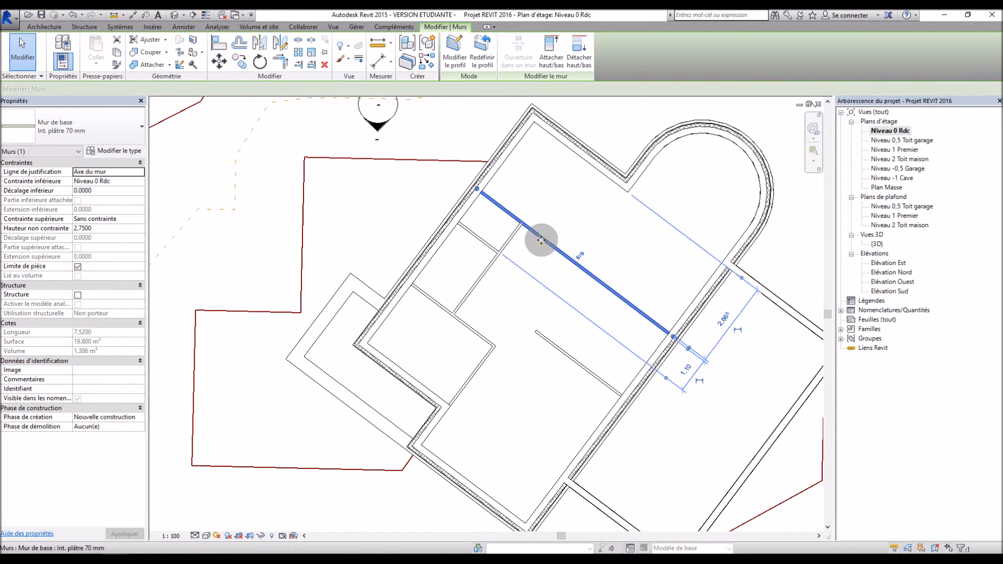
click(723, 320)
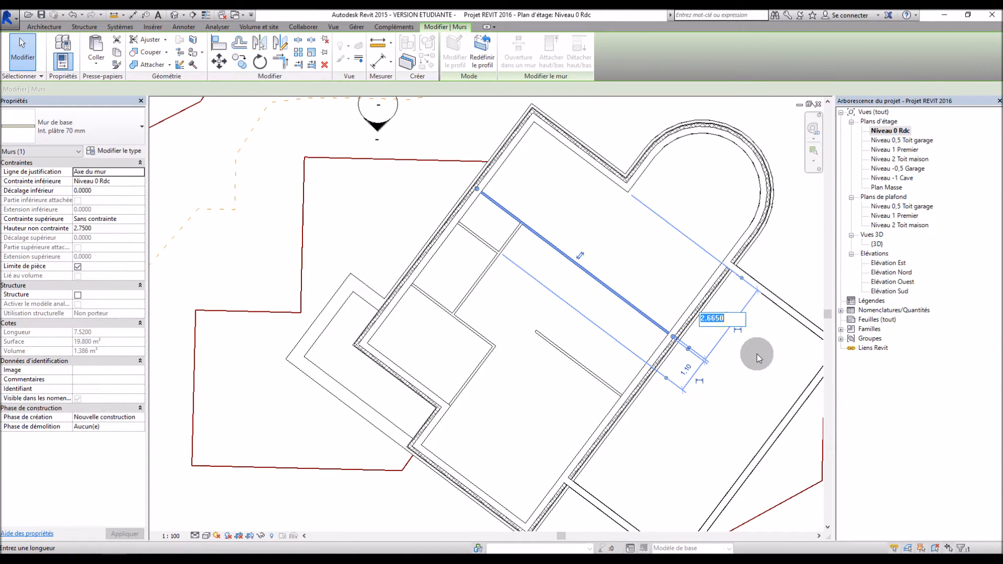
text(3.29)
key(Return)
click(553, 291)
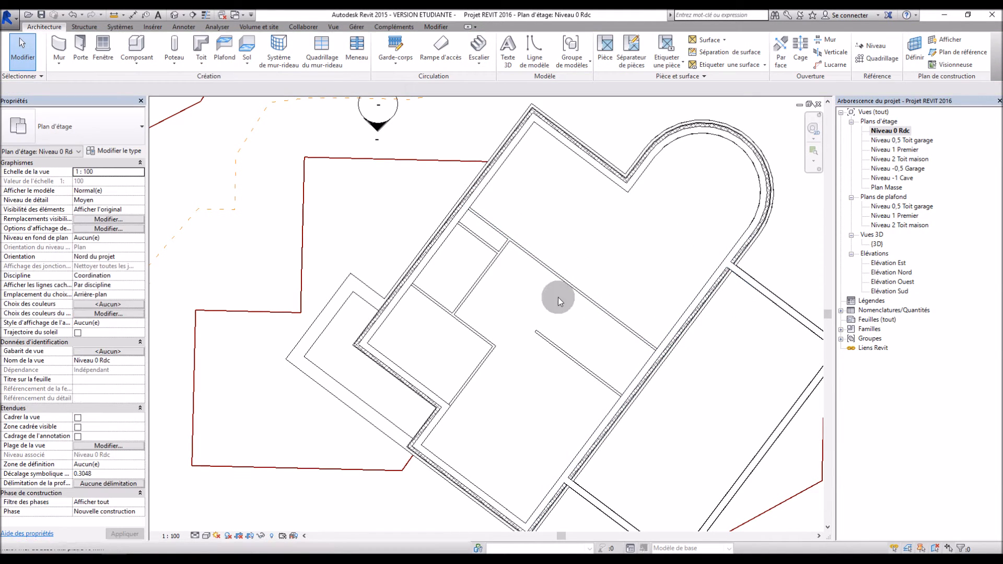
Set the short cross partition's distance from the long partition to 1 m
click(476, 237)
click(421, 187)
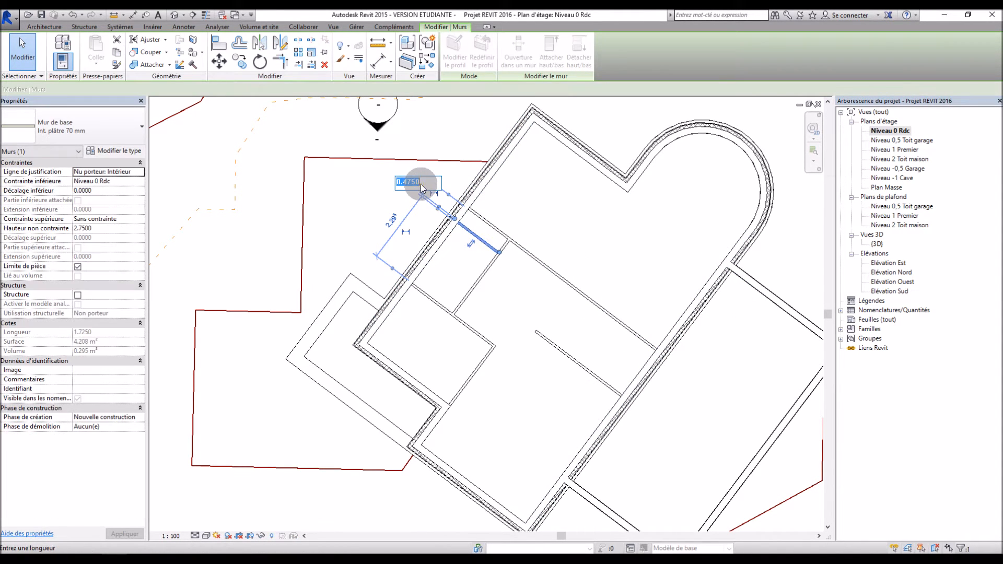
text(1)
key(Return)
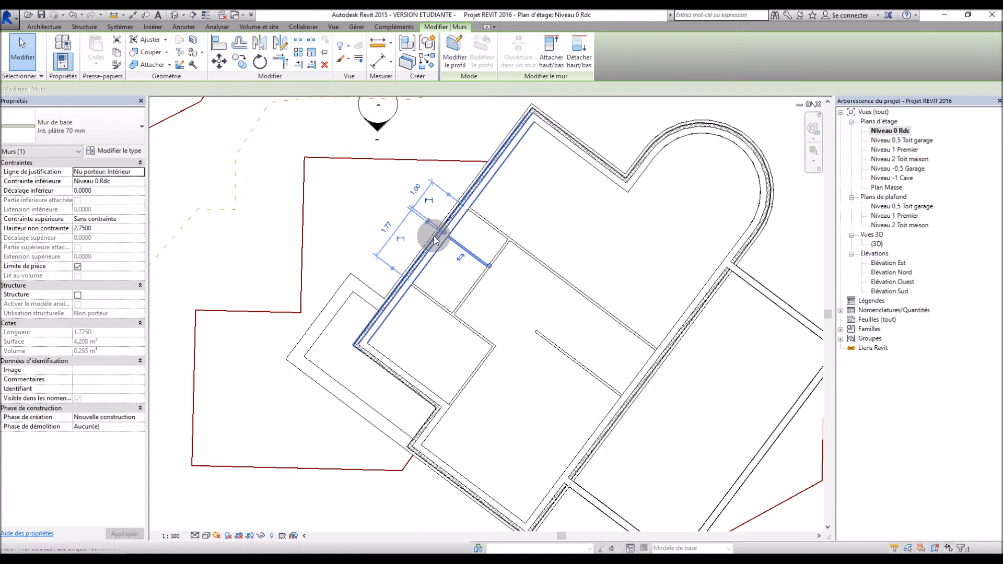
Try a 2 m spacing between the short cross partition and the L-shaped partition, and restore its 1 m distance to the long partition
click(387, 226)
text(2)
key(Return)
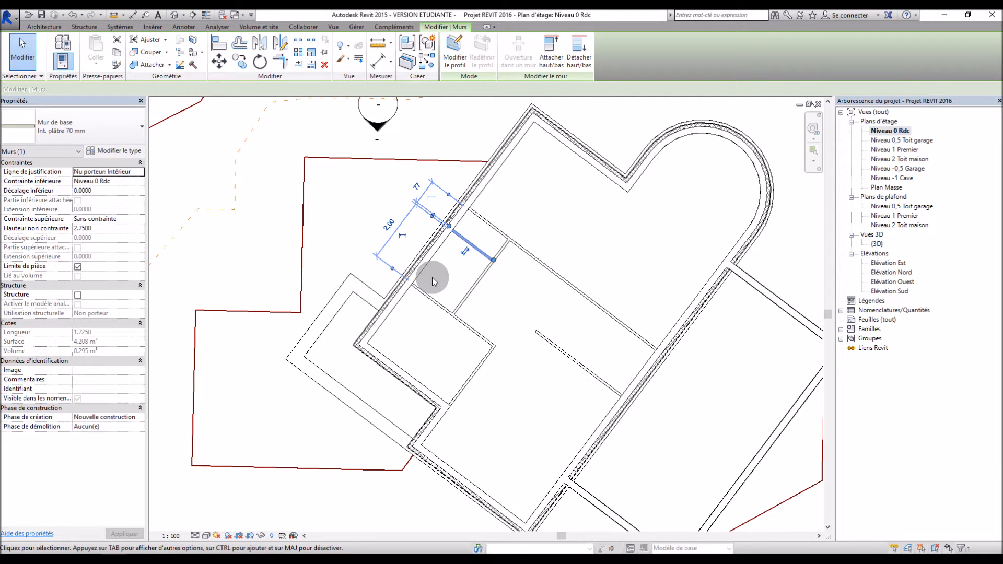
click(417, 186)
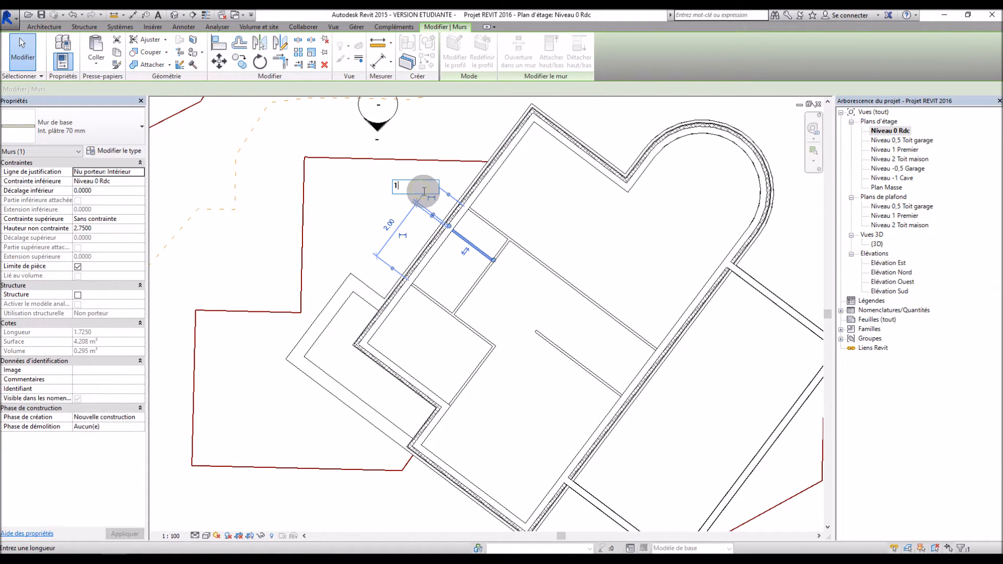
key(Return)
Set the distance between the L-shaped partition's longer leg and the short cross partition to 2 m
click(439, 303)
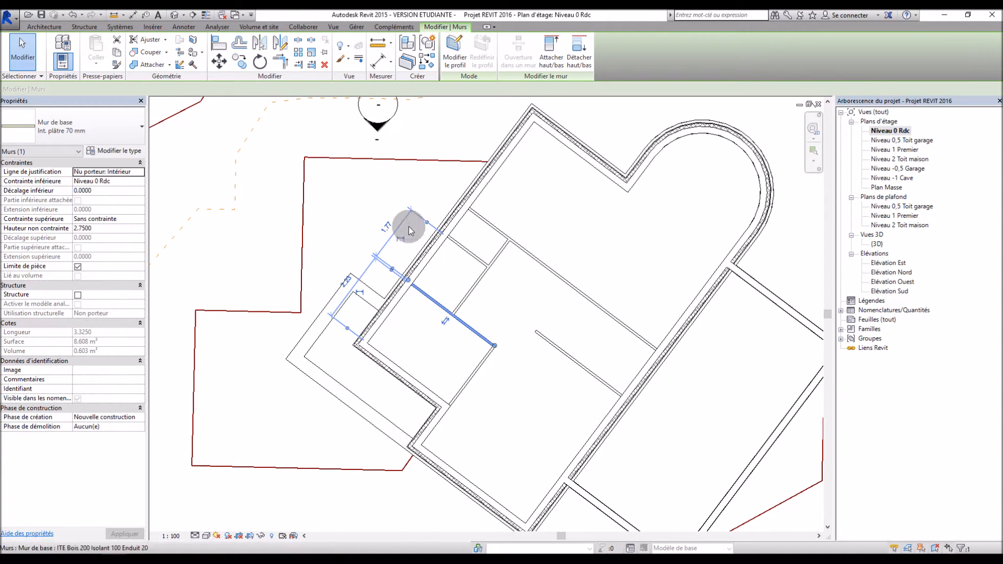
click(386, 226)
text(2)
key(Return)
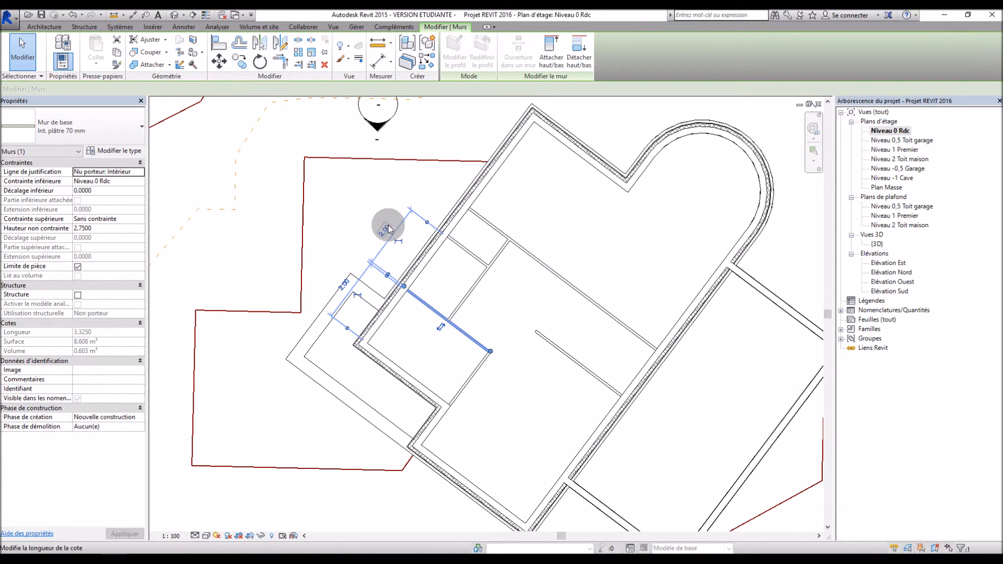
key(Escape)
Set the distance from the exterior wall to the partition joining the L-shaped and long partitions to 2 m
click(472, 290)
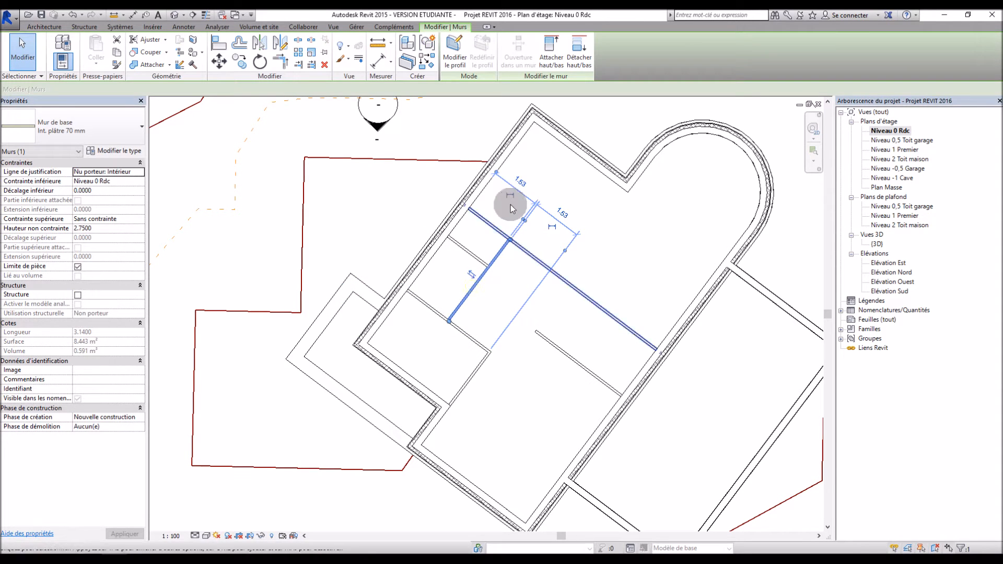
click(518, 183)
text(2)
key(Return)
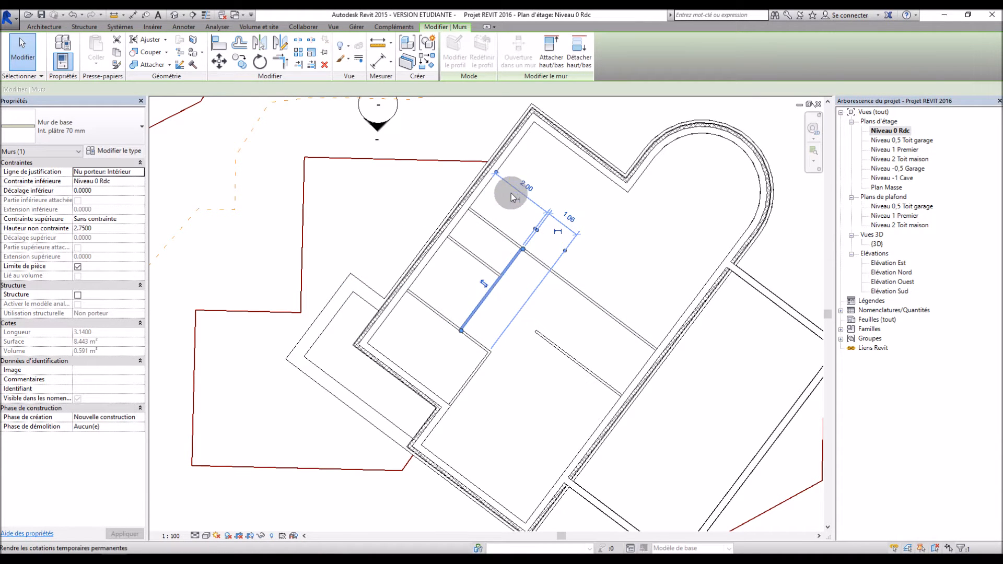
key(Escape)
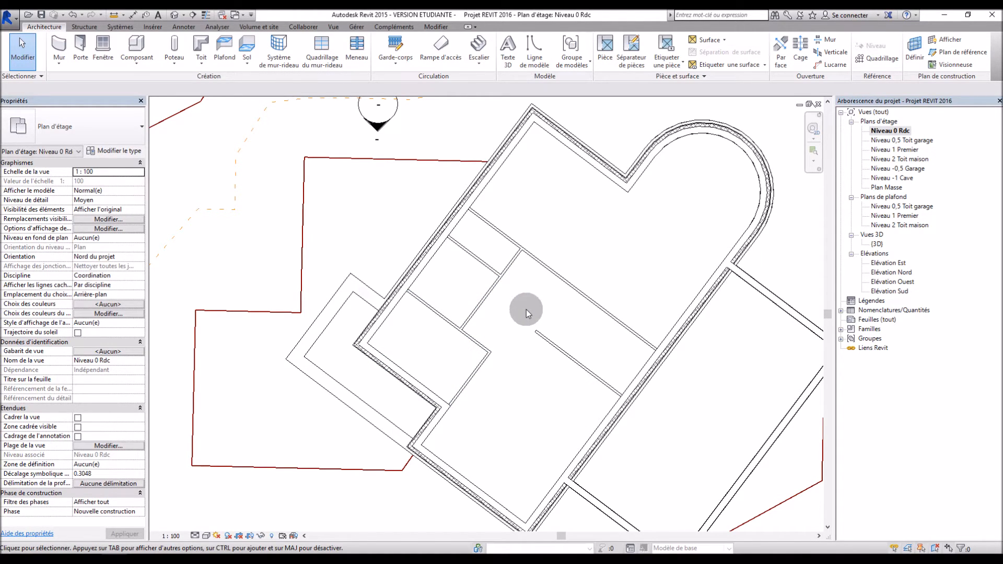
Set the free-ended garage-side partition's distance from the long partition to 2.07 m
click(569, 357)
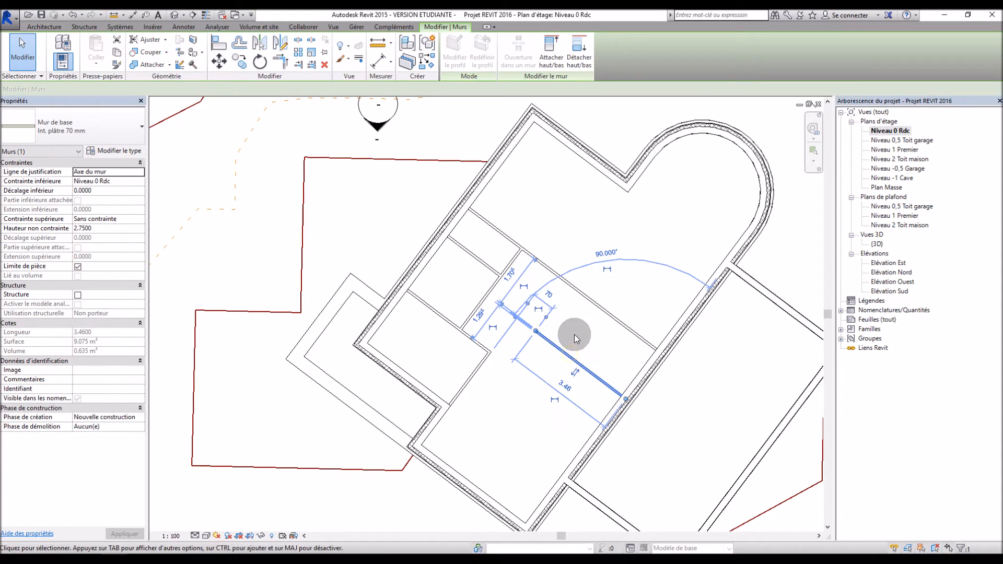
click(508, 274)
text(2.07)
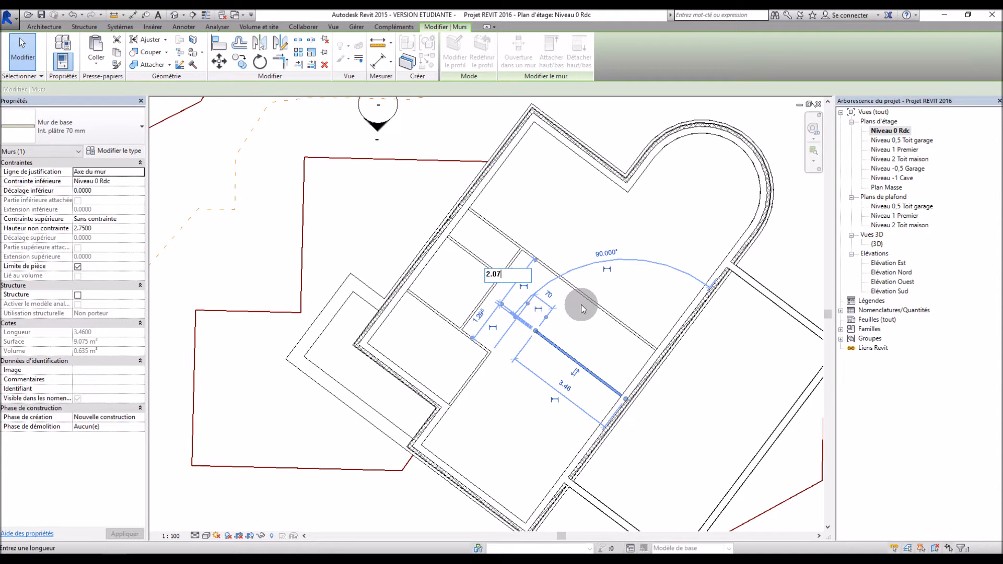
key(Return)
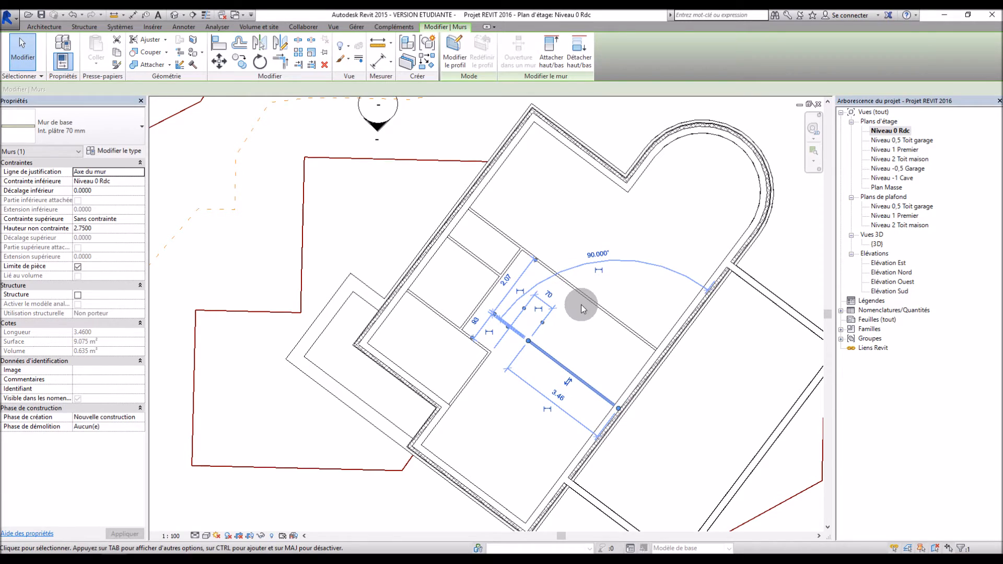
click(616, 281)
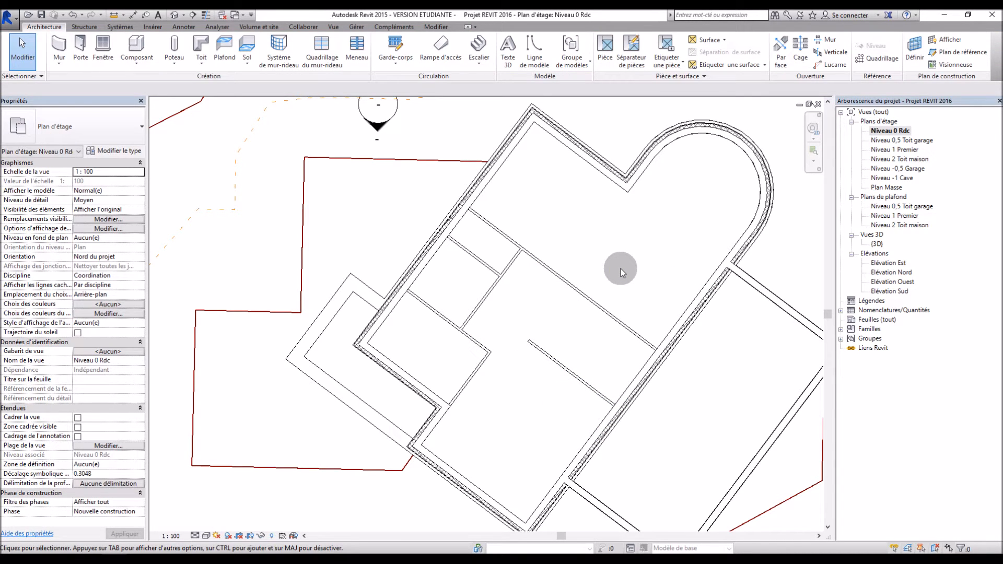
Review the partition layout on the plan and save the project
scroll(594, 249, down, 1)
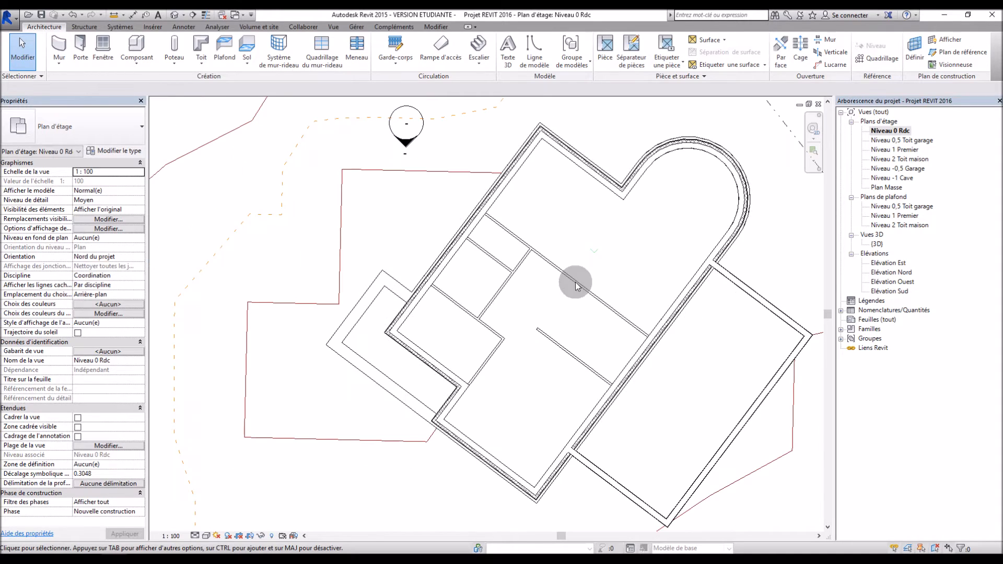
scroll(556, 318, up, 2)
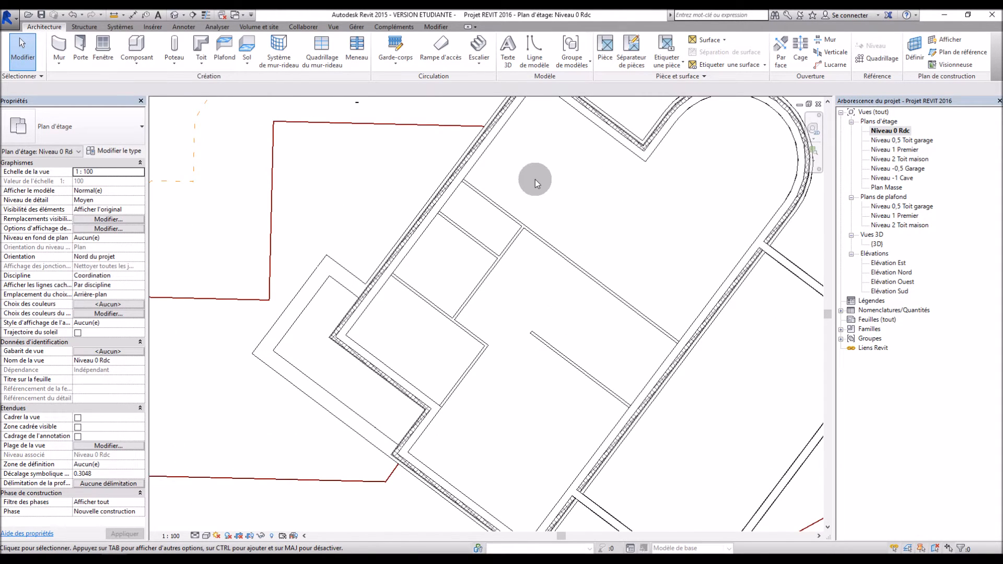
scroll(535, 180, down, 2)
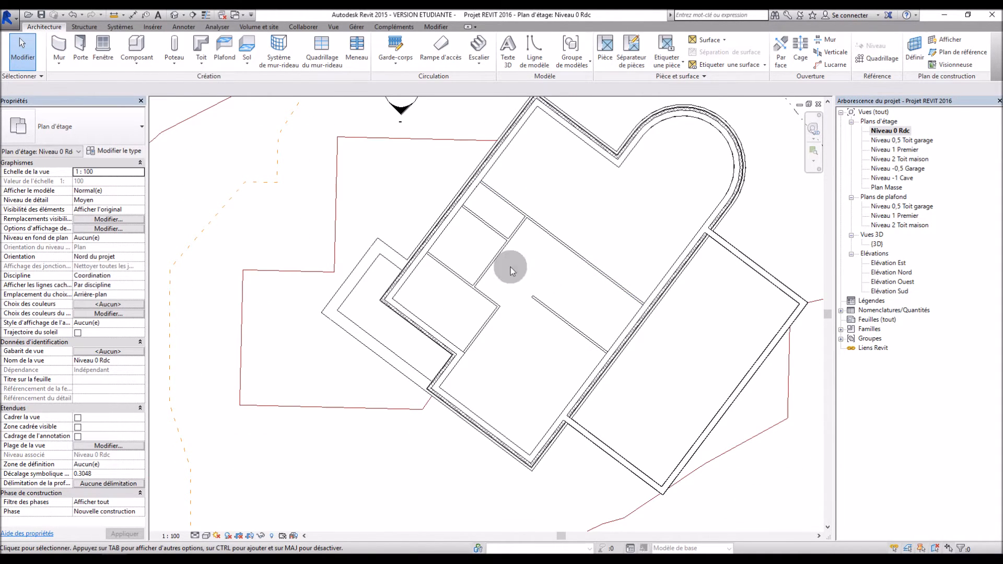
click(42, 15)
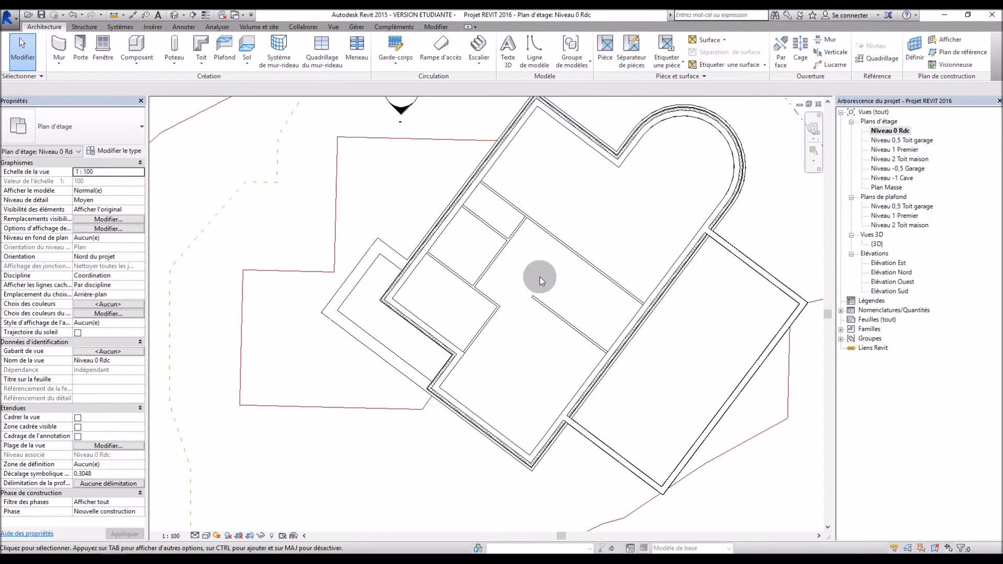
Open the 3D view and orbit around the house to examine it from above
double_click(877, 244)
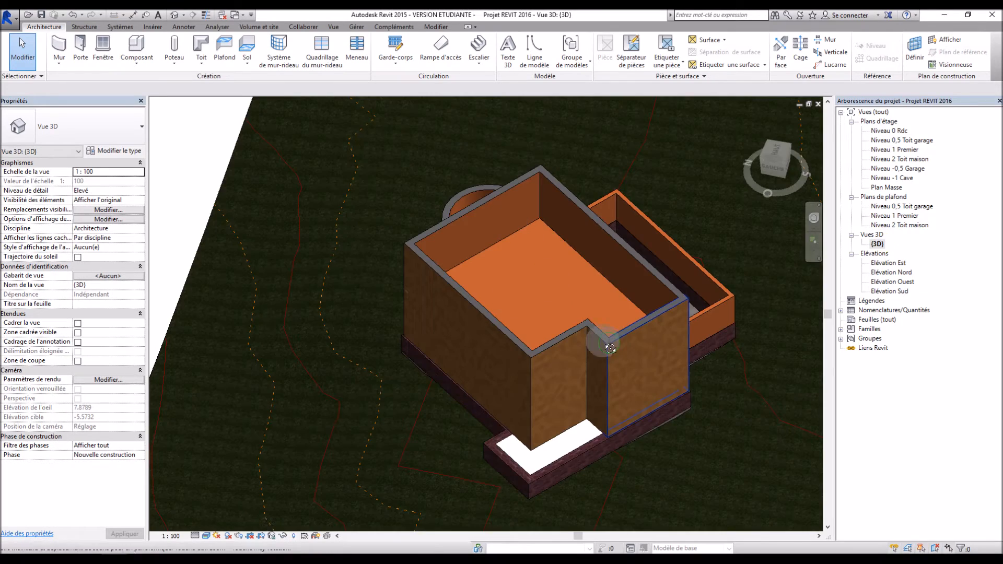
mouse_move(606, 343)
shift+middle_down()
mouse_move(407, 208)
mouse_move(573, 362)
shift+middle_up()
shift+middle_drag(622, 311, 529, 330)
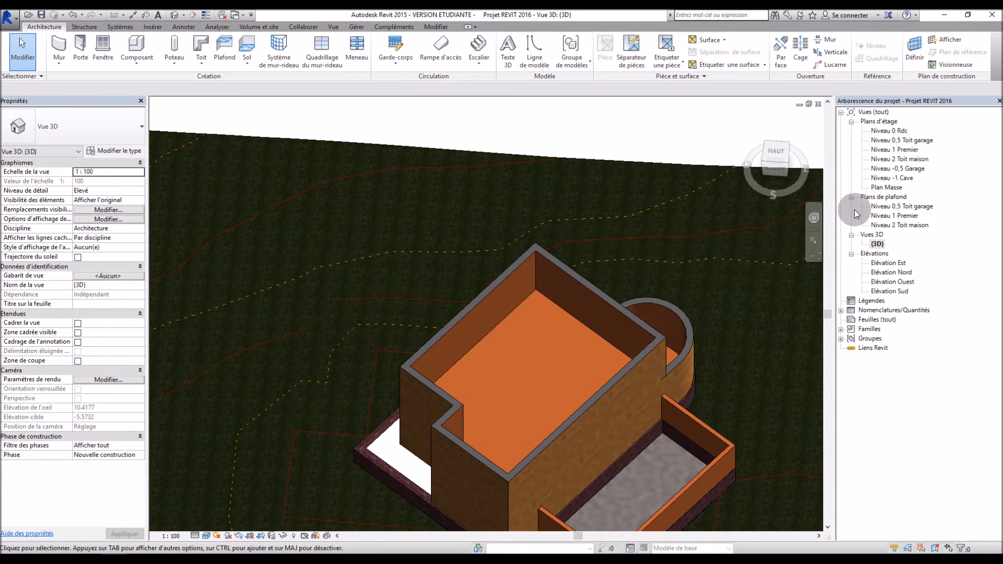
On the Niveau 0 Rdc plan, draw a building section across the house parallel to the long partition, and reduce its depth to about 1.36 m
double_click(890, 132)
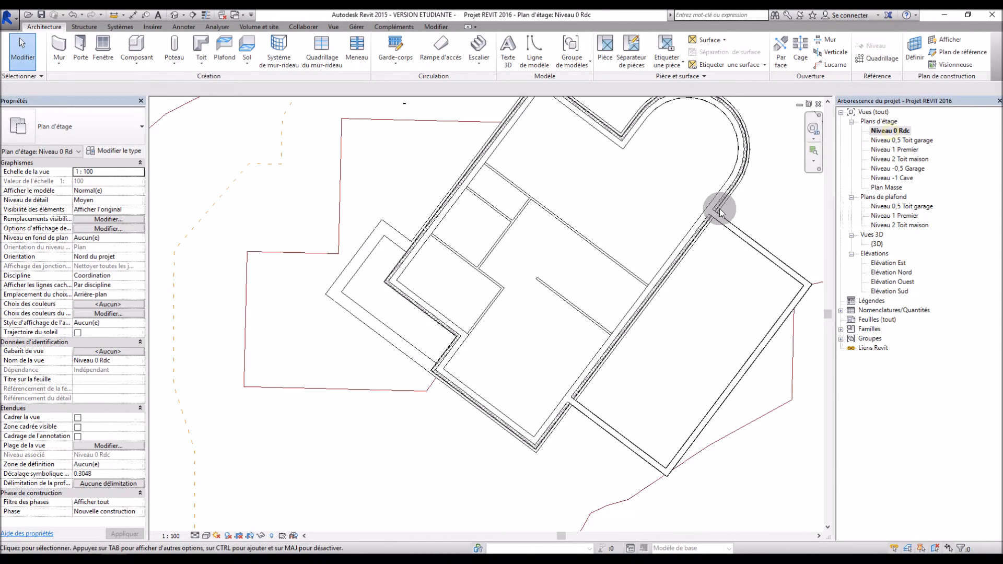
middle_drag(442, 296, 412, 320)
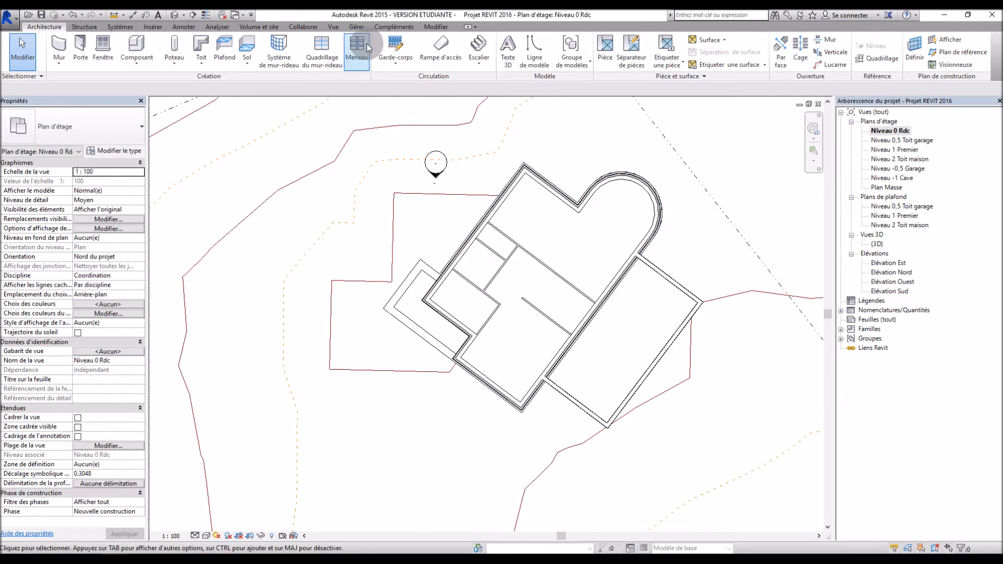
click(334, 27)
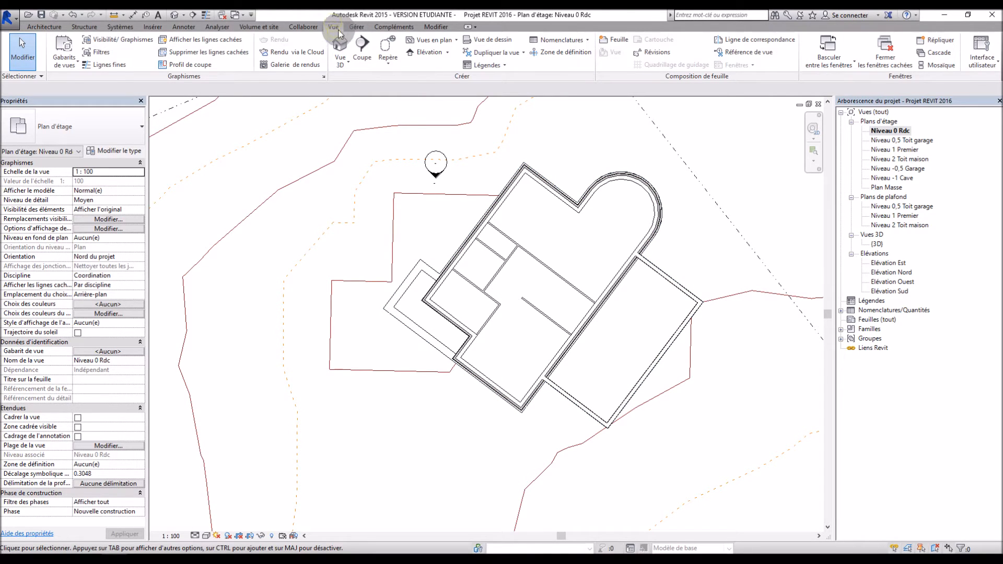
click(360, 50)
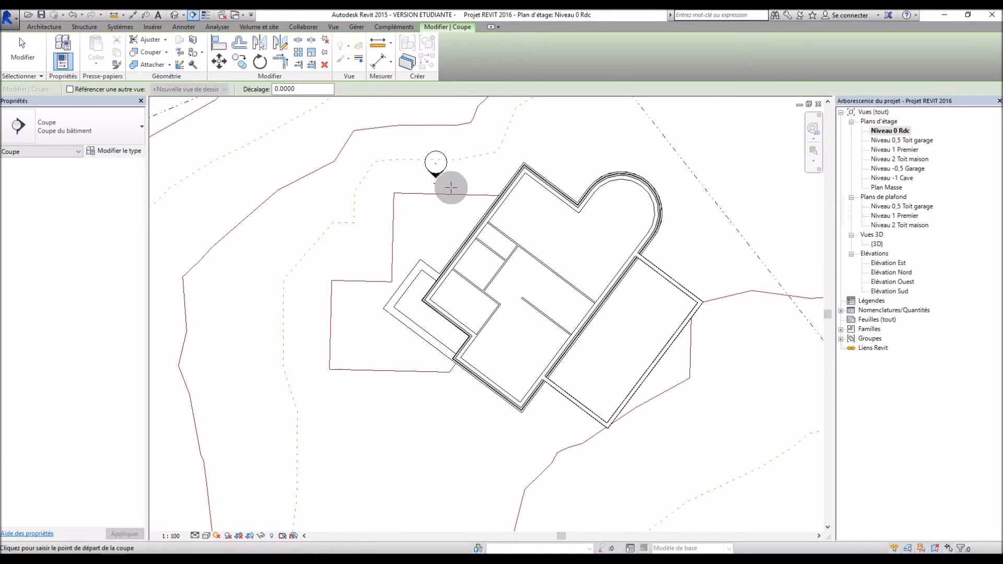
click(453, 210)
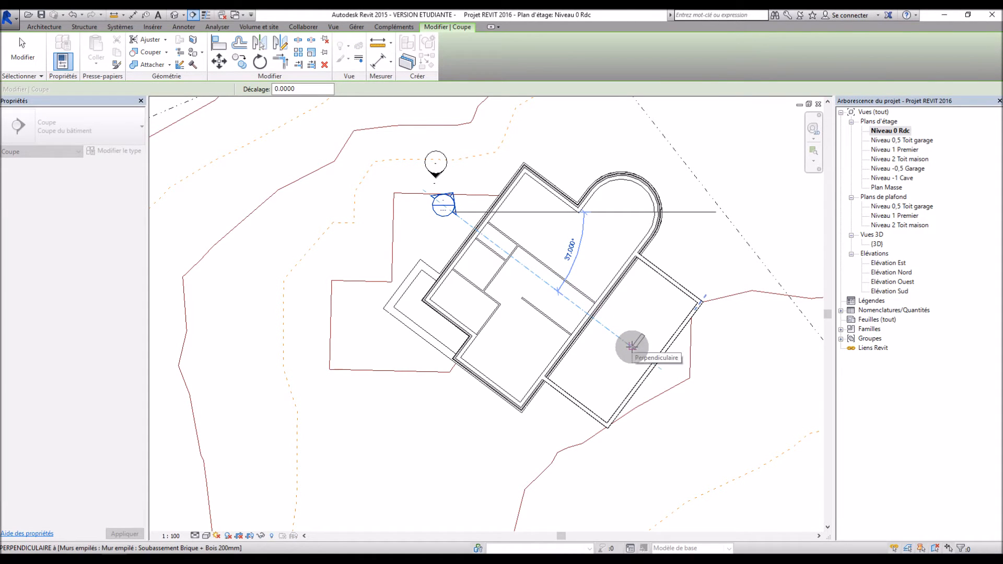
click(617, 336)
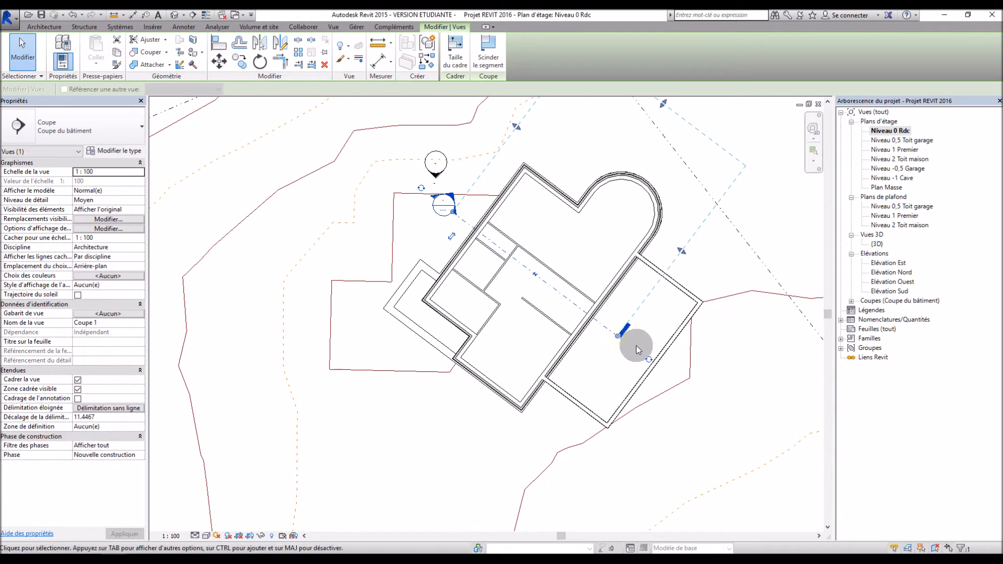
drag(660, 107, 566, 258)
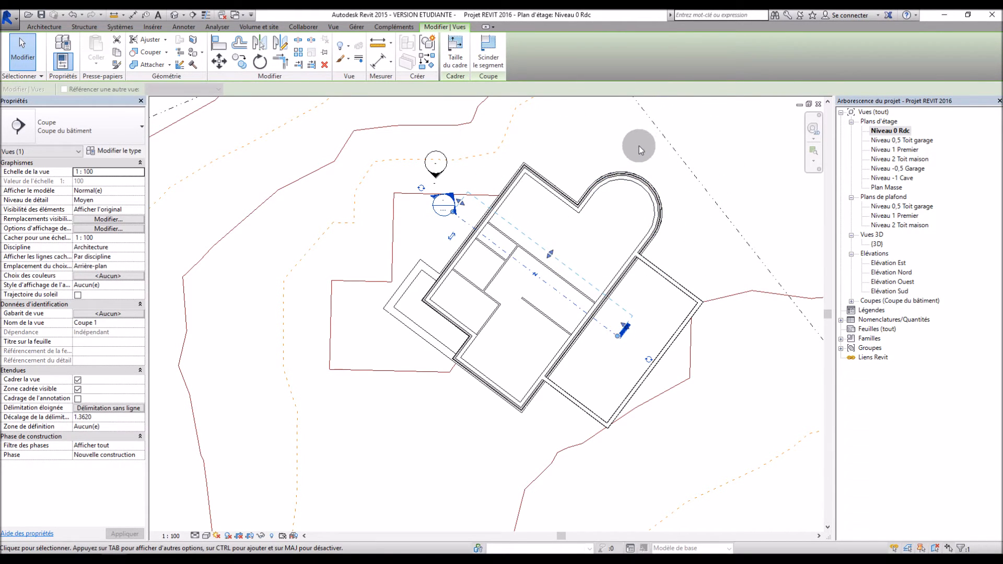
Open the Coupe 1 section view and examine the long partition
click(851, 302)
double_click(883, 309)
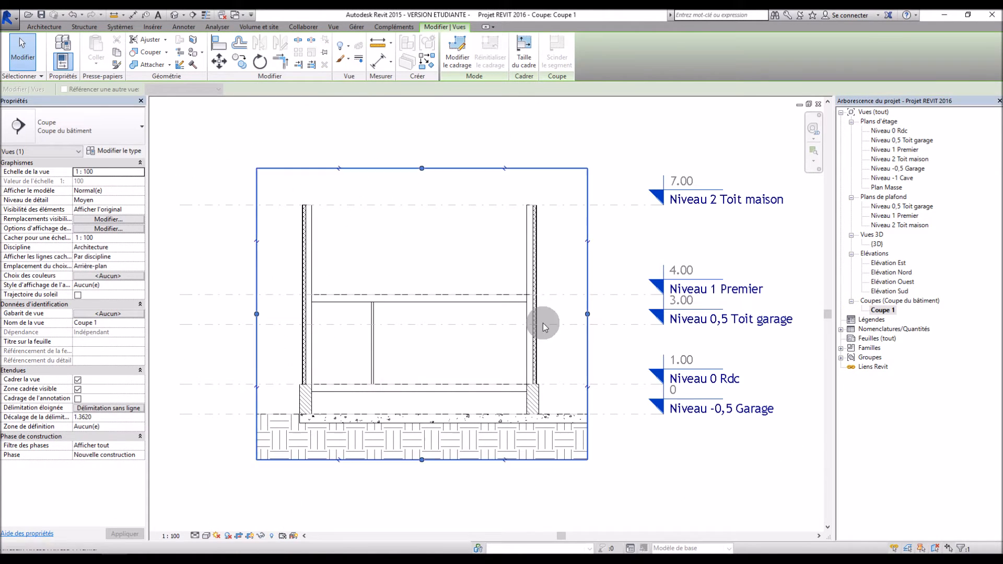
scroll(337, 385, up, 2)
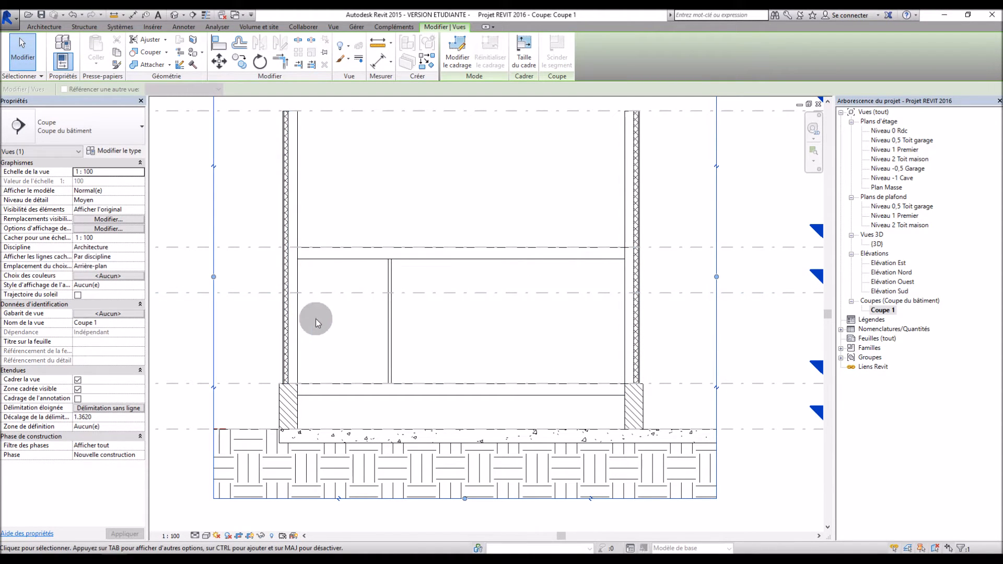
From the Niveau 0 Rdc plan, open the long partition's profile for editing in the Coupe 1 view
double_click(892, 133)
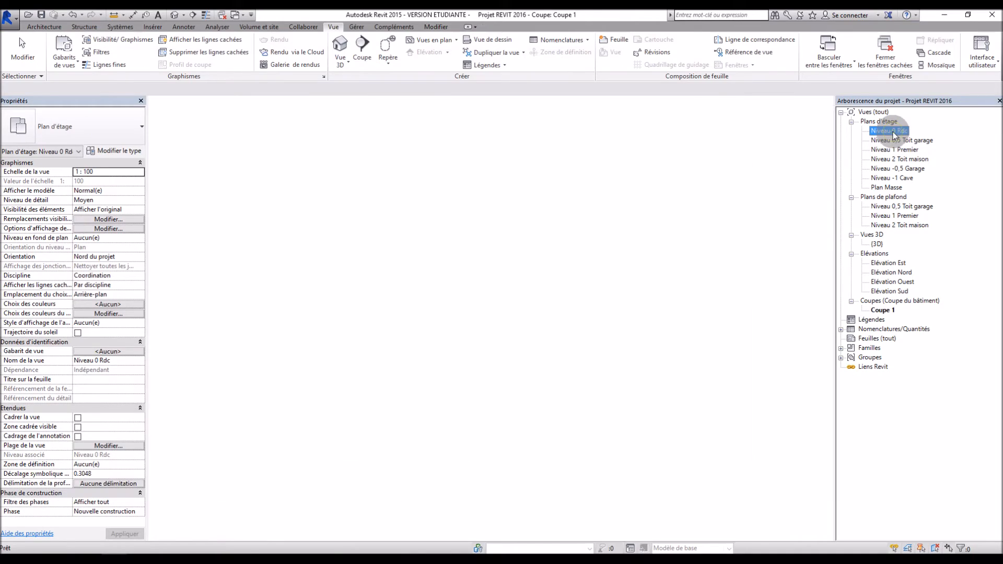
double_click(552, 272)
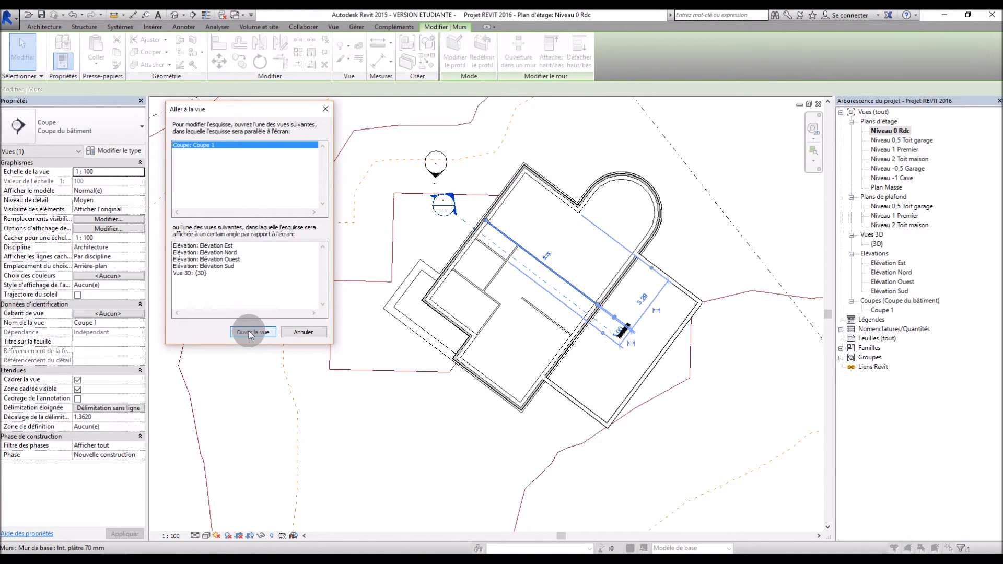
click(190, 161)
click(253, 332)
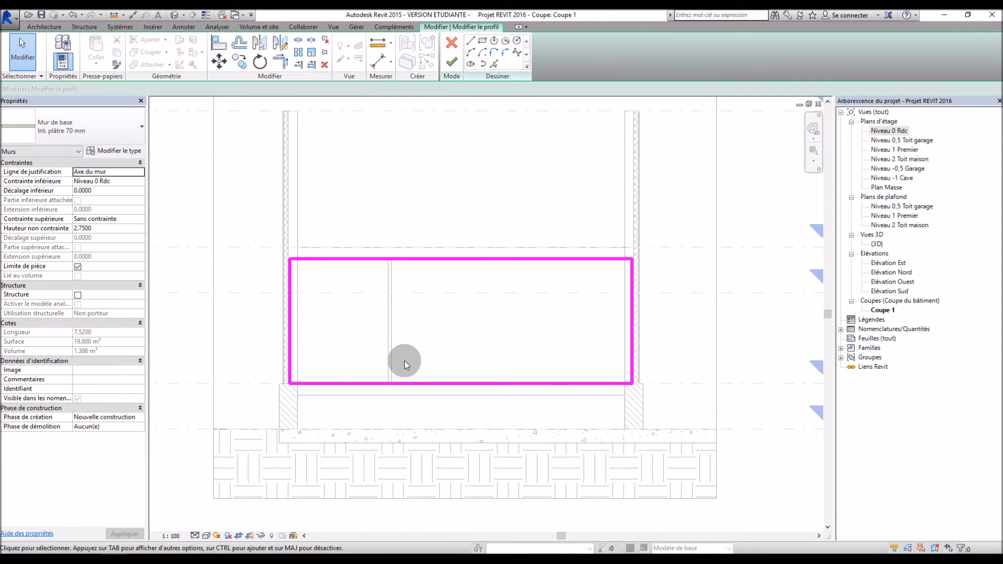
scroll(406, 363, up, 2)
scroll(413, 370, up, 1)
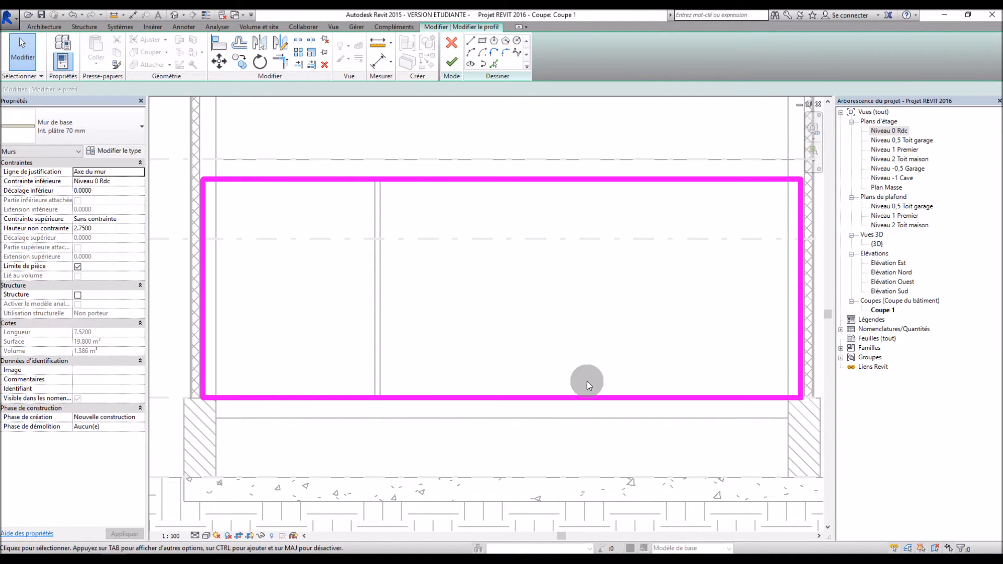
Draw two vertical lines 1.60 m high and 1.40 m apart, rising from the lower edge of the partition's profile
click(471, 41)
click(455, 397)
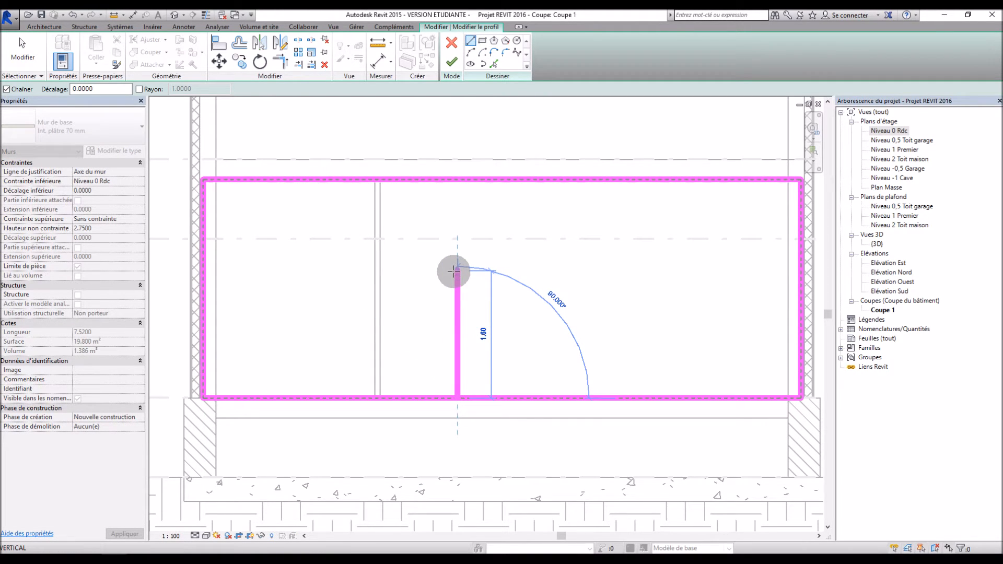
click(456, 269)
key(Escape)
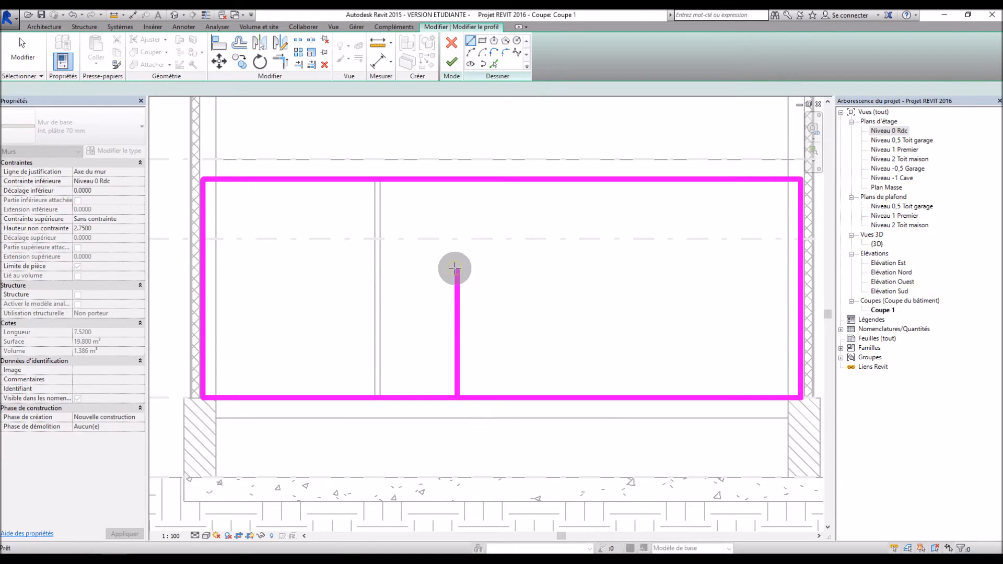
click(545, 397)
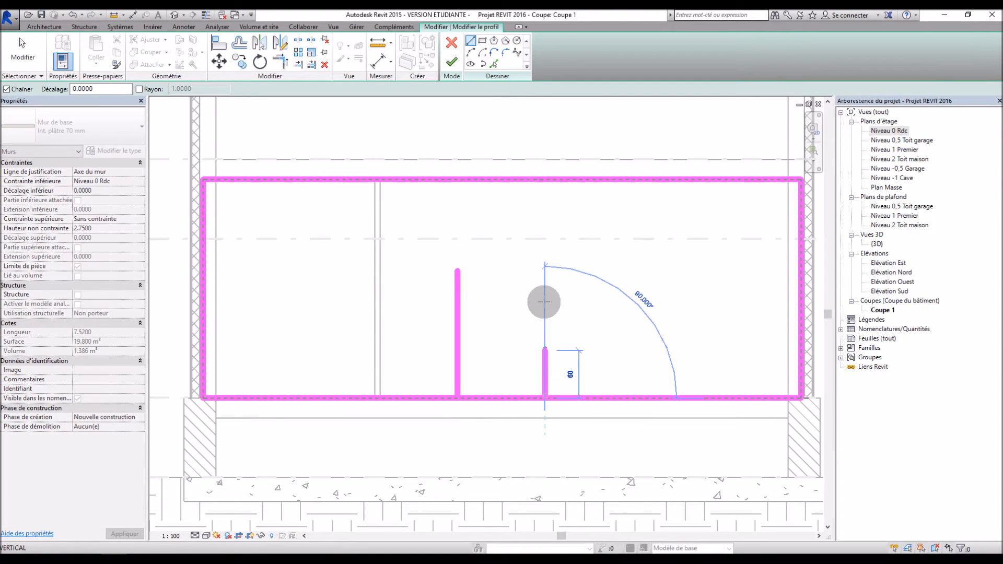
key(Escape)
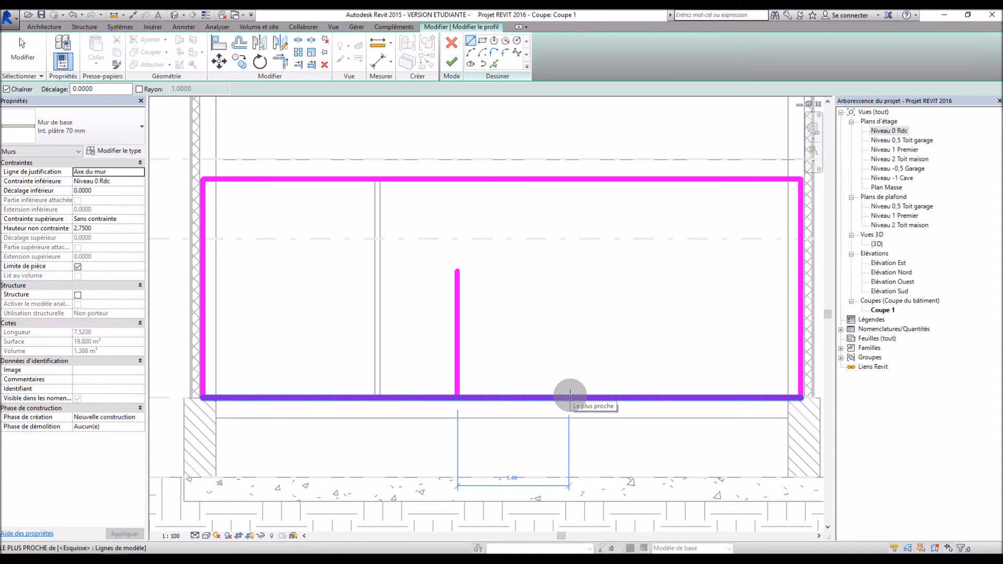
click(570, 396)
click(569, 270)
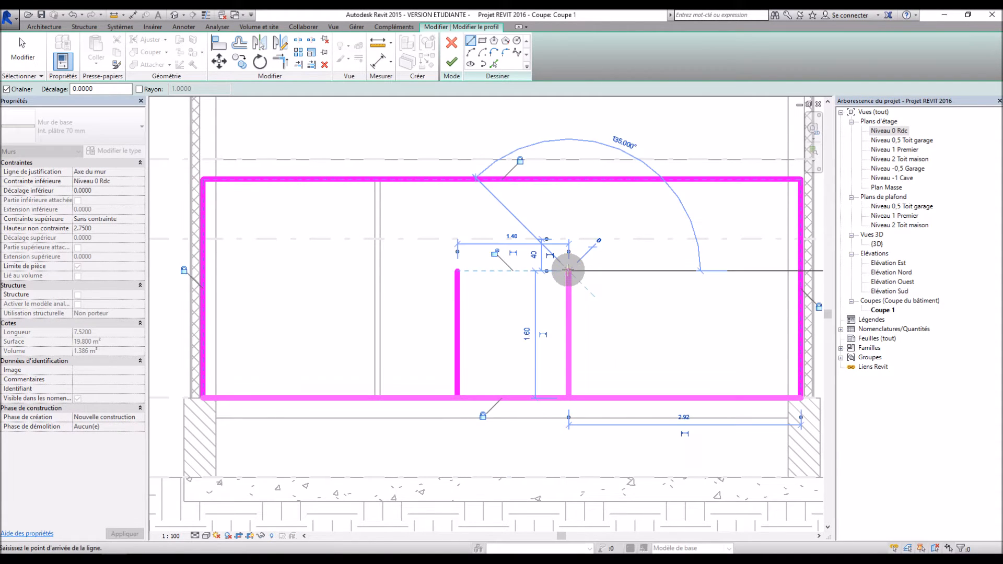
key(Escape)
key(Escape)
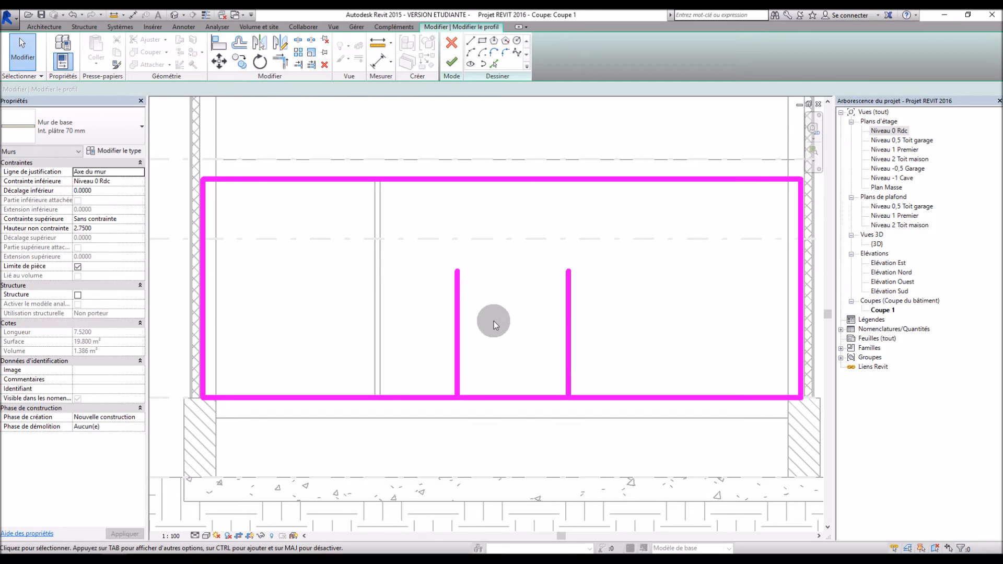
Set the left opening line's distance from the left edge of the wall profile to 3.00 m
click(455, 364)
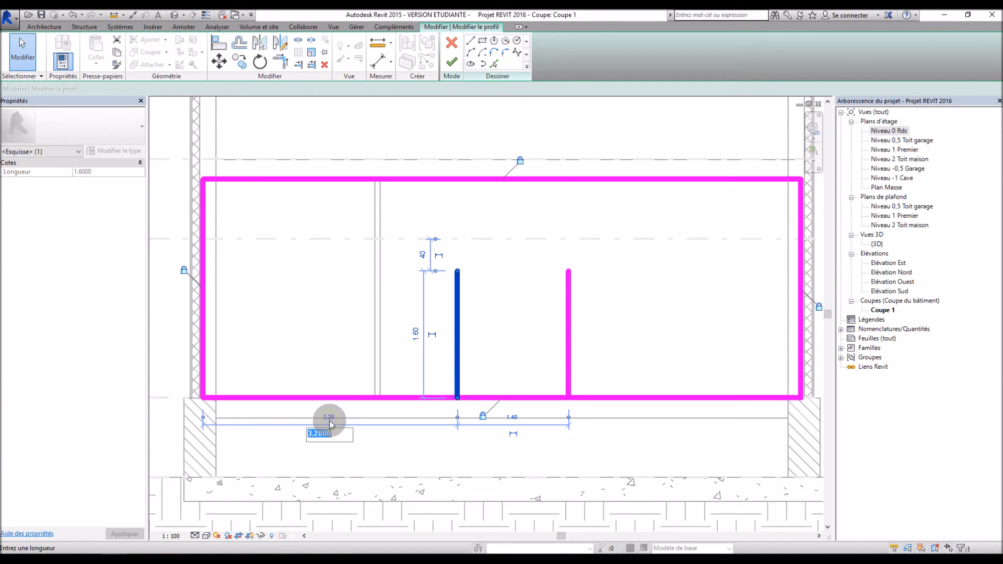
key(Return)
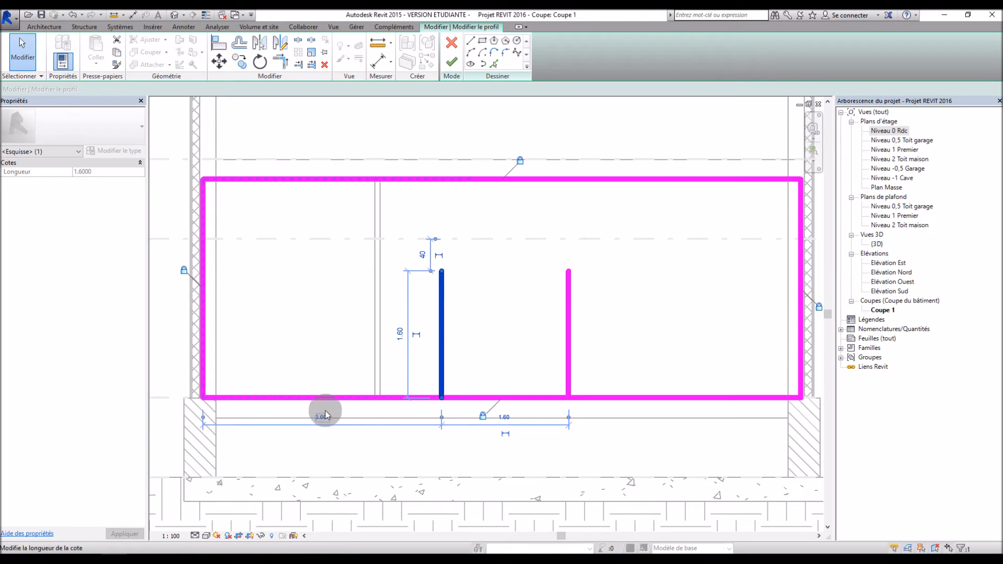
click(509, 419)
text(1.4)
key(Return)
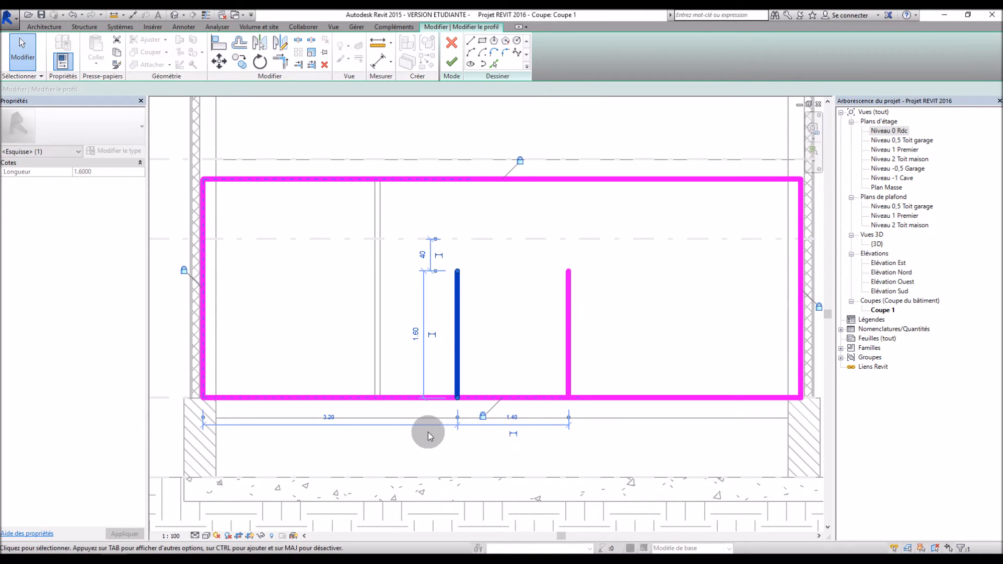
key(ctrl+z)
Move the right opening line so that it stands 1.4 m from the left one
click(569, 376)
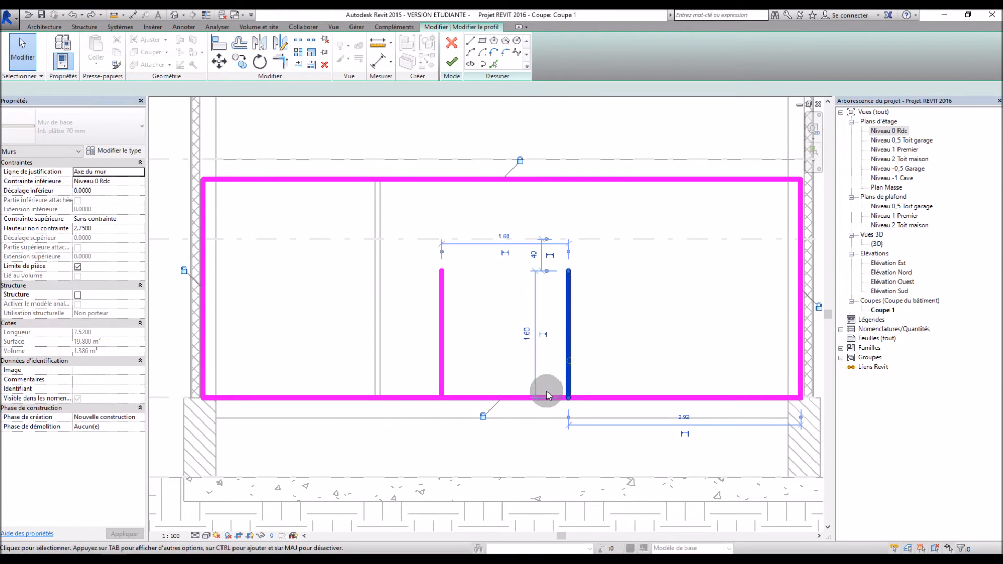
click(510, 238)
text(1.)
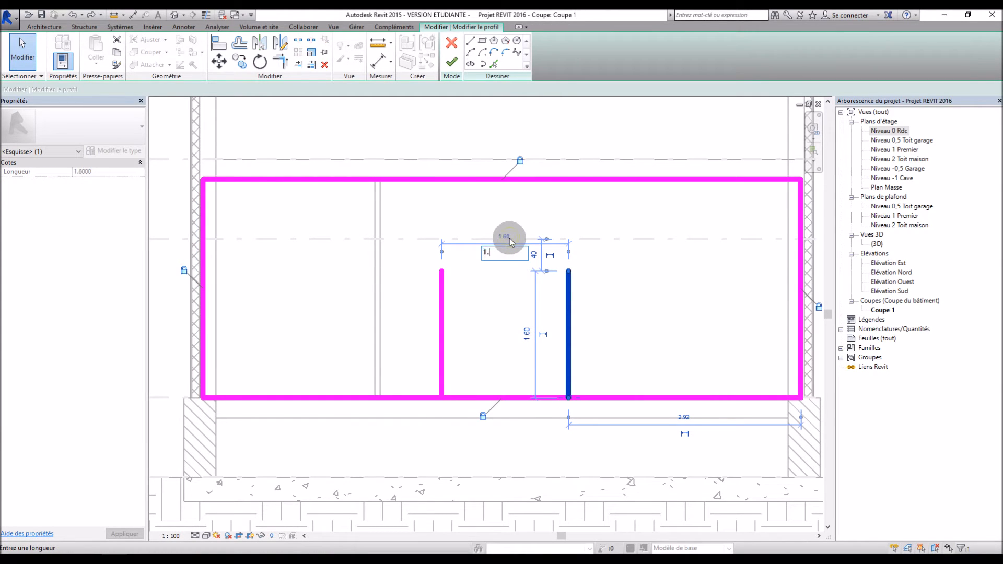
text(4)
key(Return)
click(488, 211)
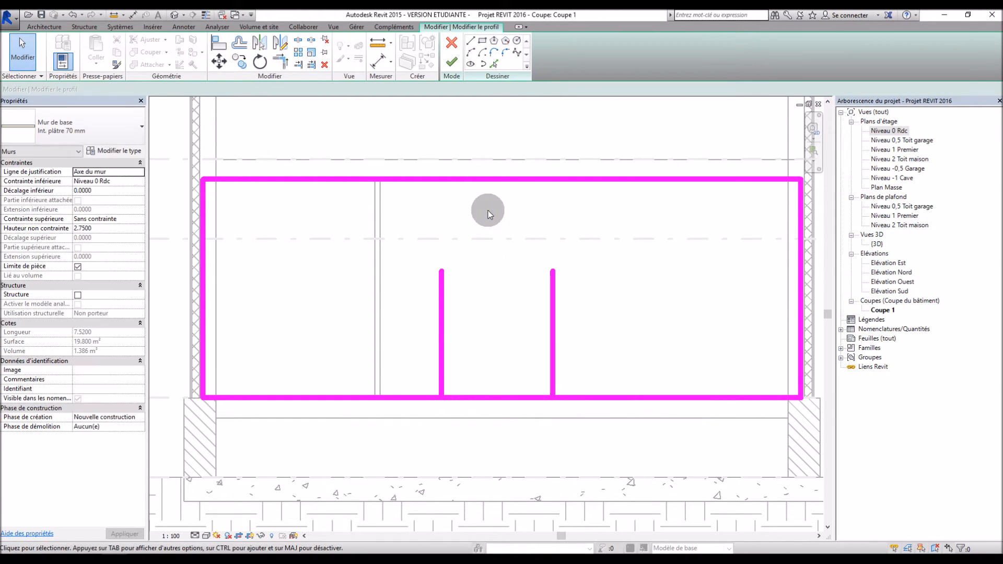
Join the upper ends of the two opening lines with a tangent arc to form an arched top
click(494, 53)
click(442, 271)
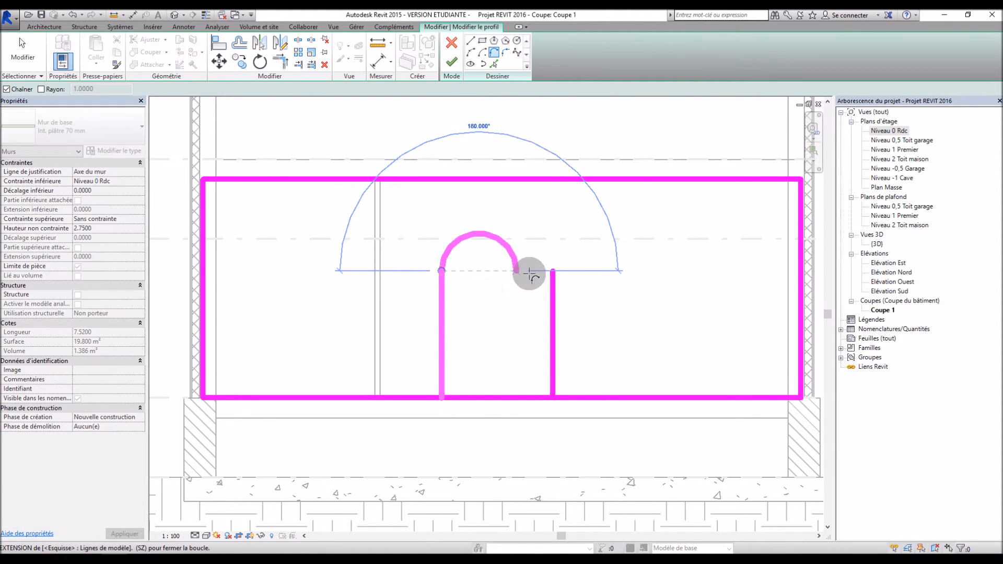
click(553, 270)
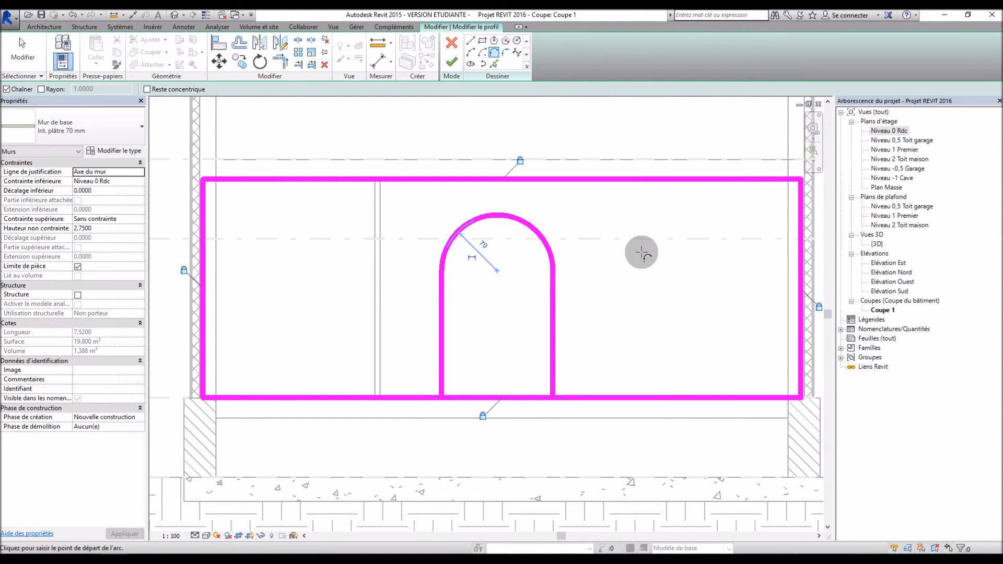
key(Escape)
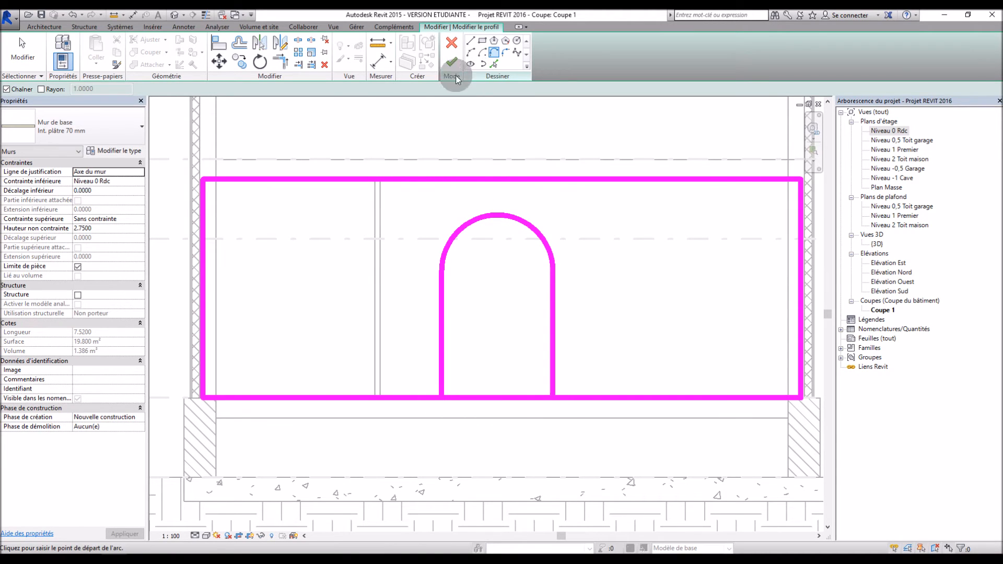
key(Escape)
Replace the profile's bottom line with two segments either side of the arch, leaving the opening's base free, and finish the profile
click(259, 397)
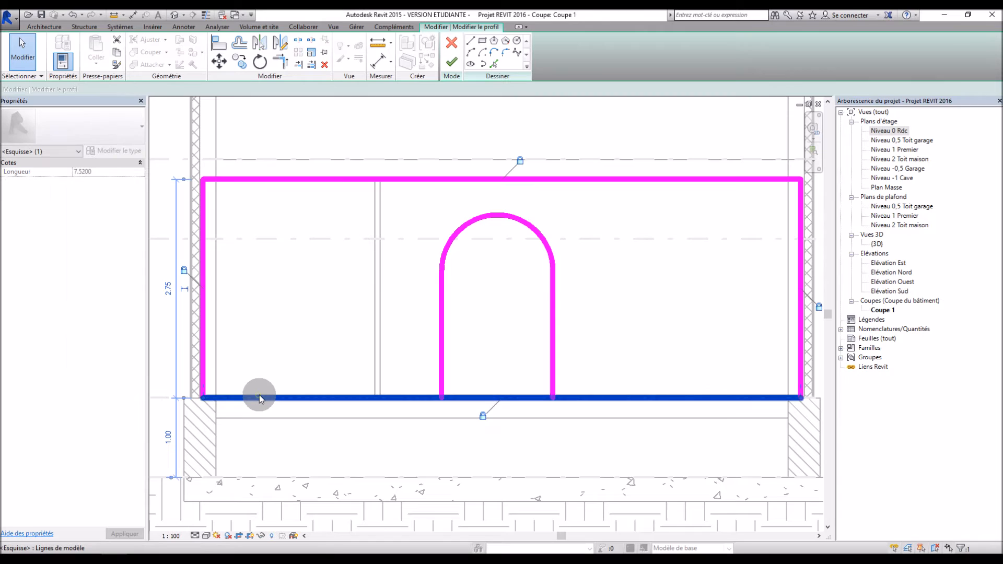
key(Delete)
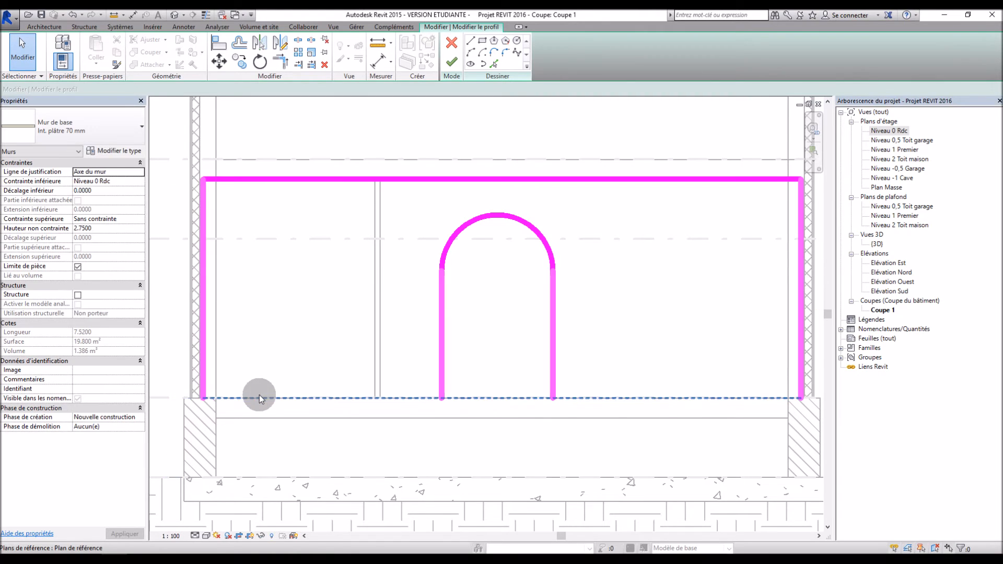
click(472, 42)
click(204, 398)
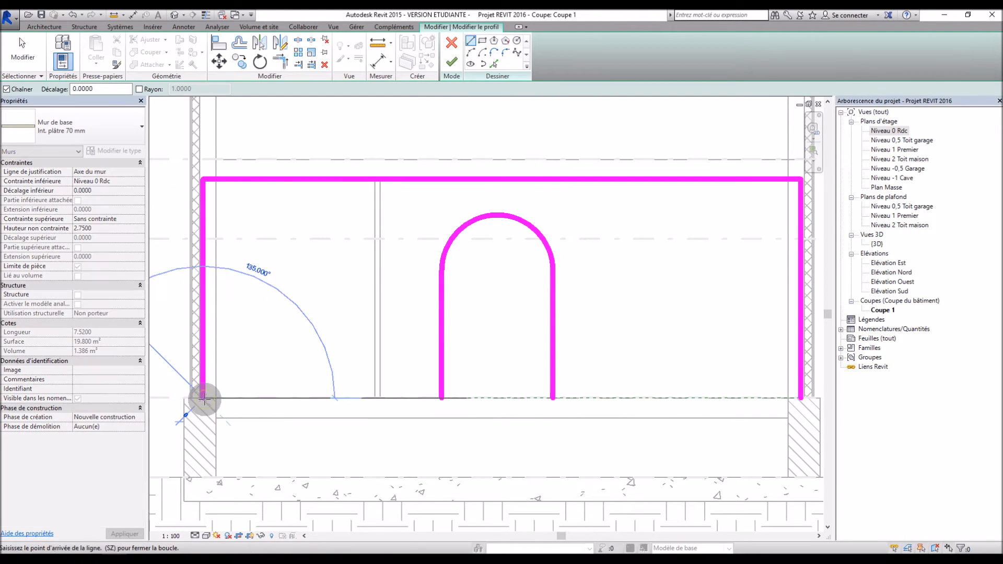
click(442, 398)
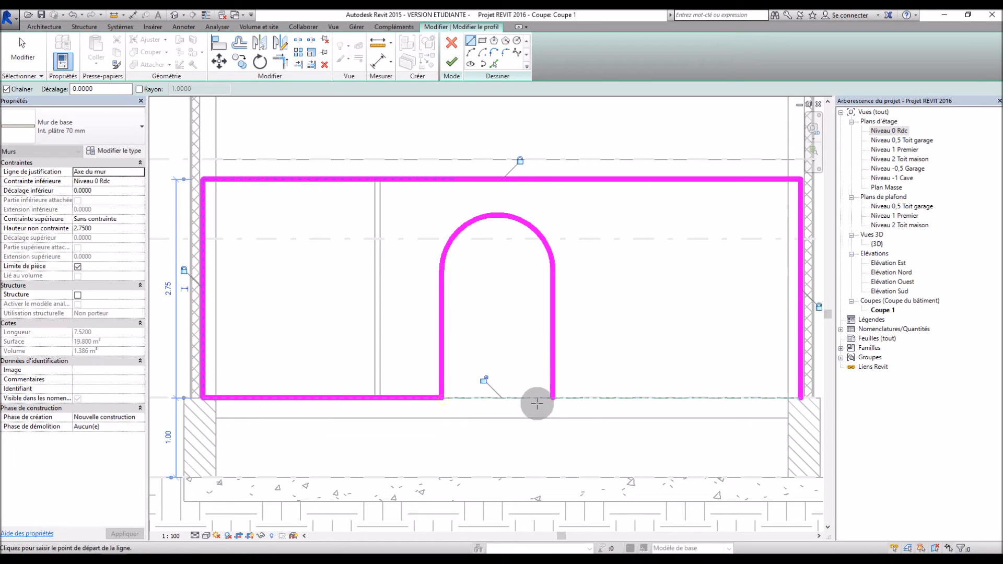
click(552, 398)
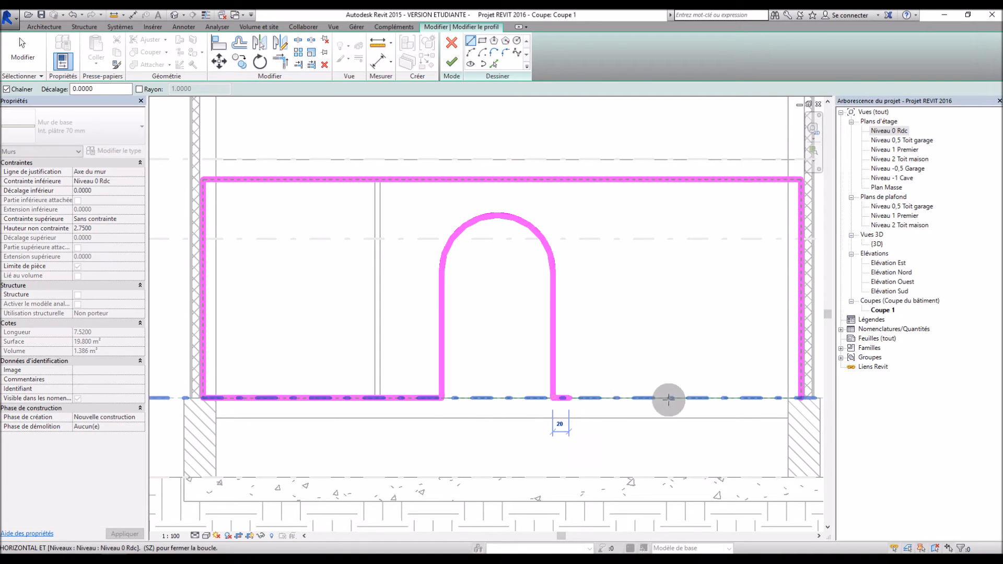
click(799, 398)
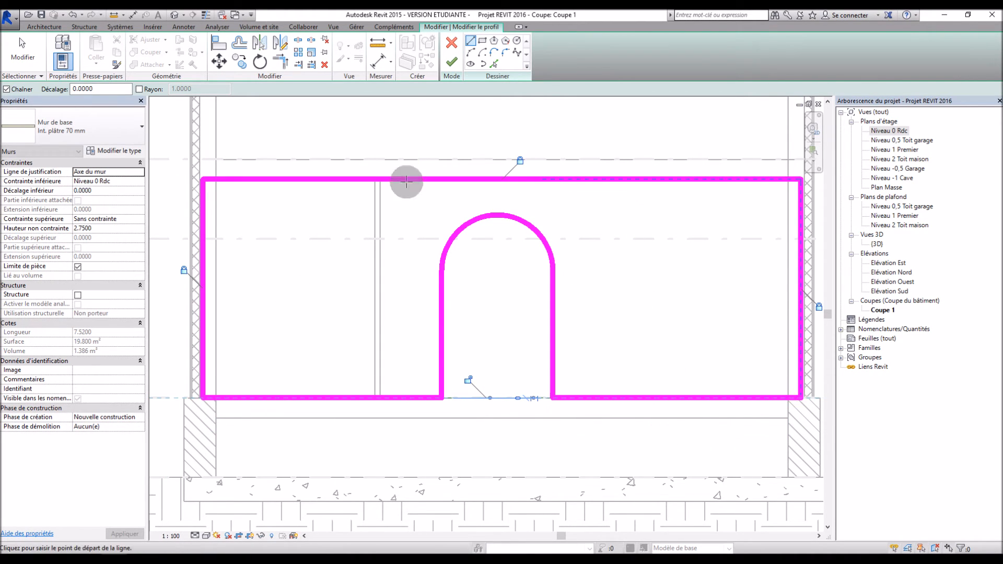
click(456, 63)
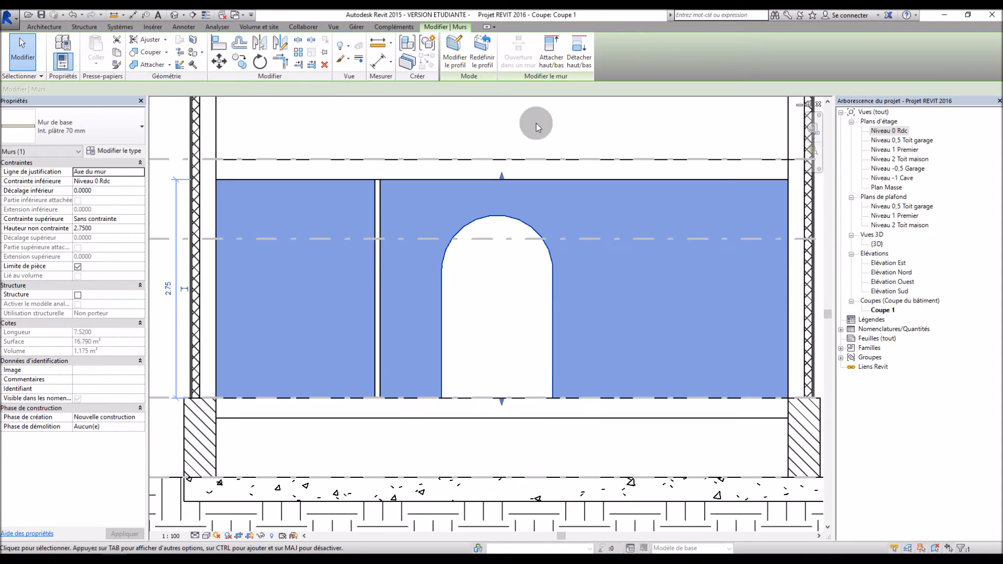
click(611, 139)
Set the Coupe 1 view's visual style to Réaliste and examine the arched opening in the partition
scroll(615, 142, down, 3)
scroll(369, 354, down, 2)
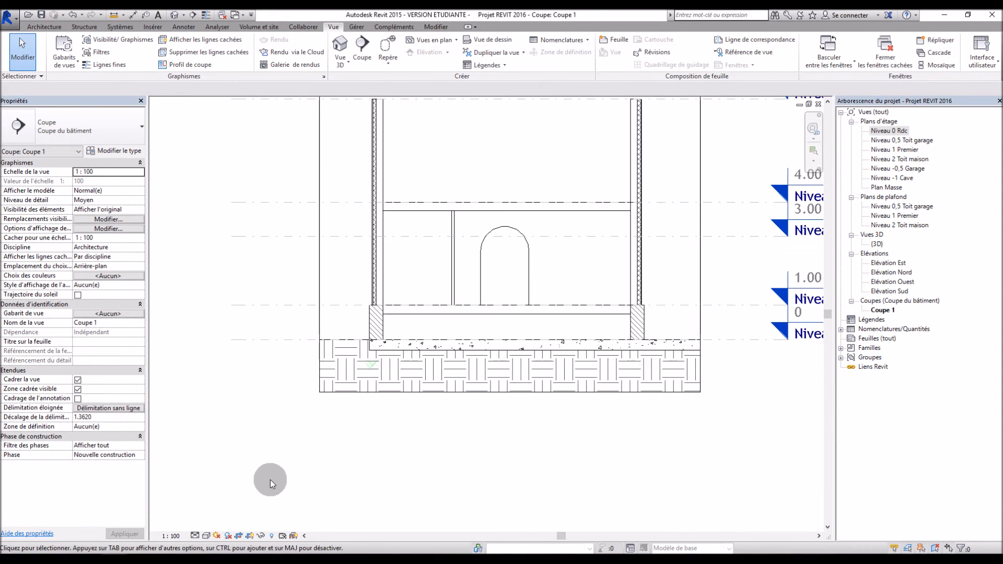
click(206, 535)
click(224, 514)
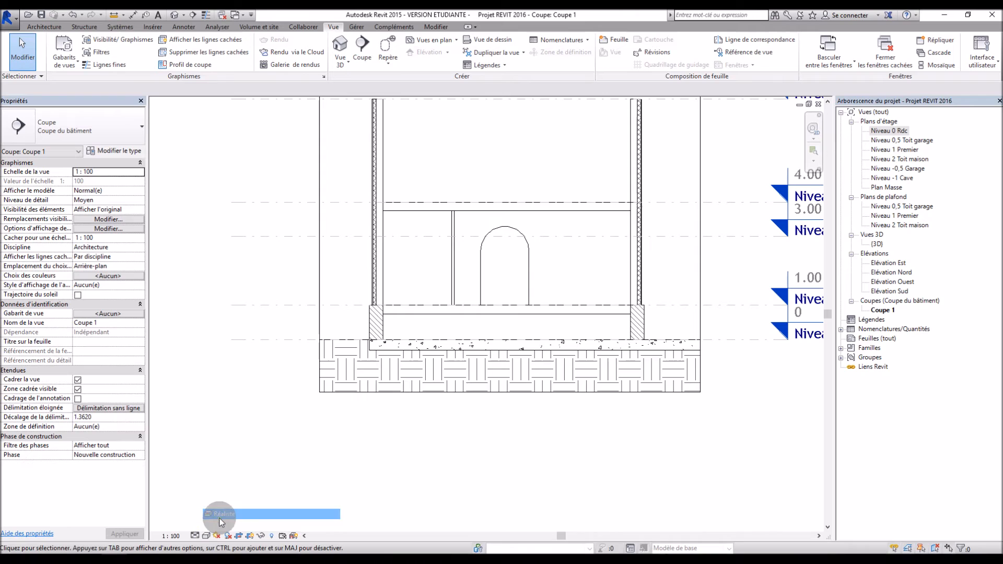
scroll(536, 277, up, 5)
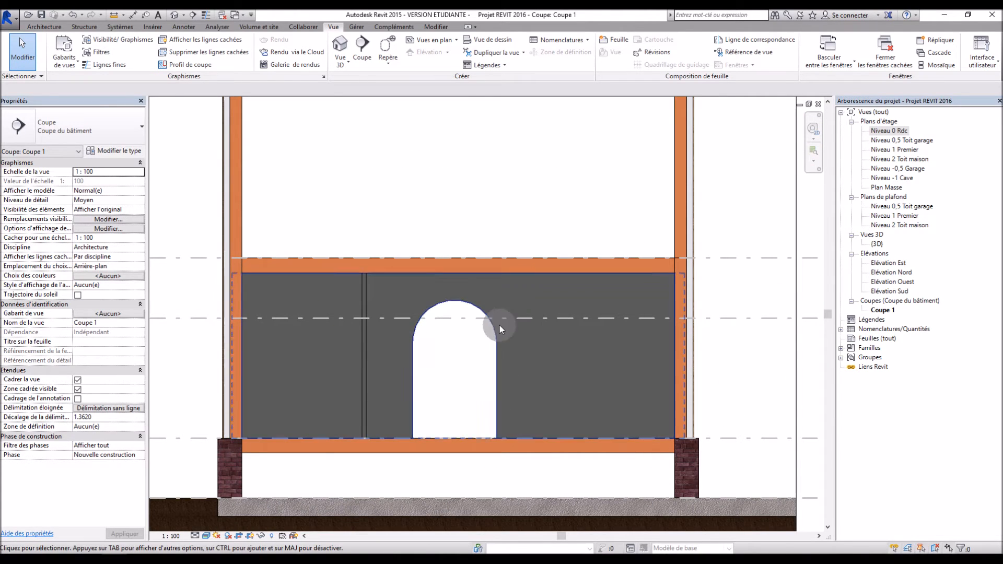
scroll(505, 304, down, 2)
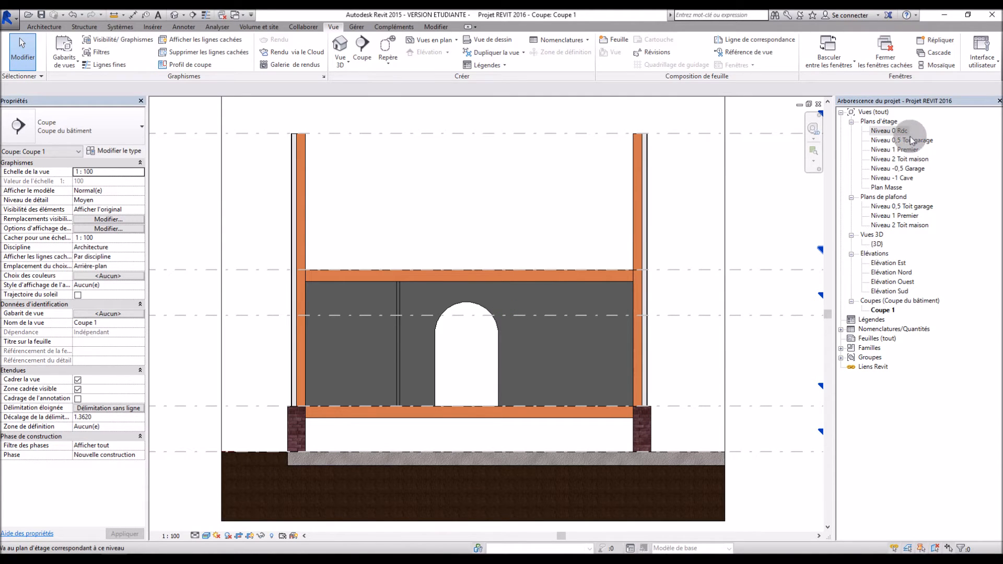
Open the Niveau 0 Rdc plan and examine the opening in the long partition
double_click(897, 133)
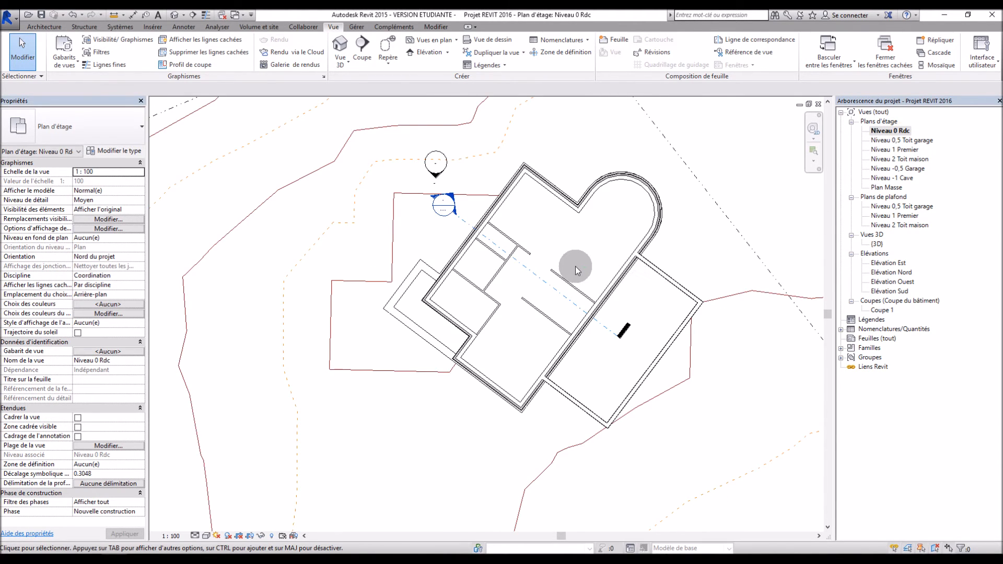
scroll(500, 239, up, 3)
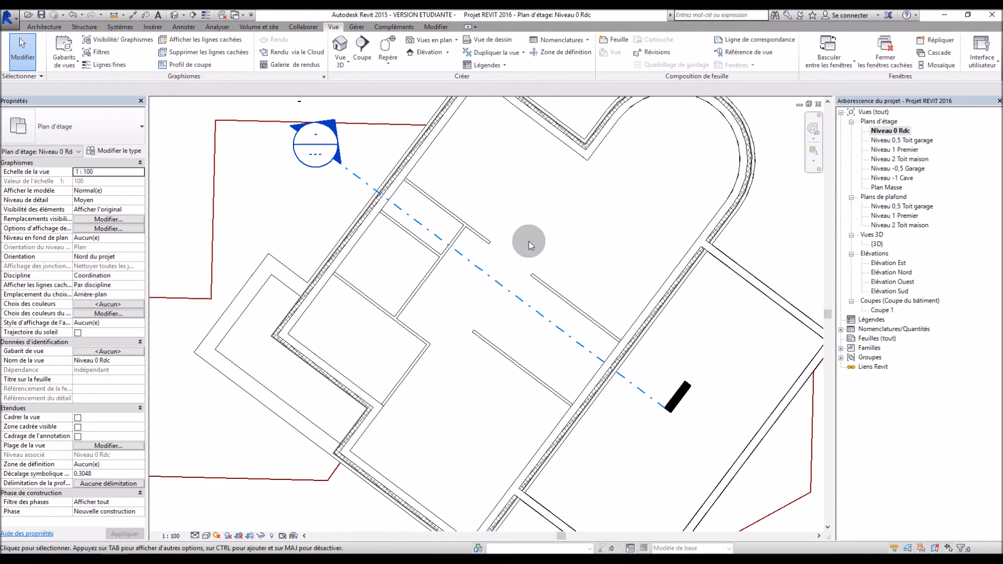
scroll(481, 337, down, 2)
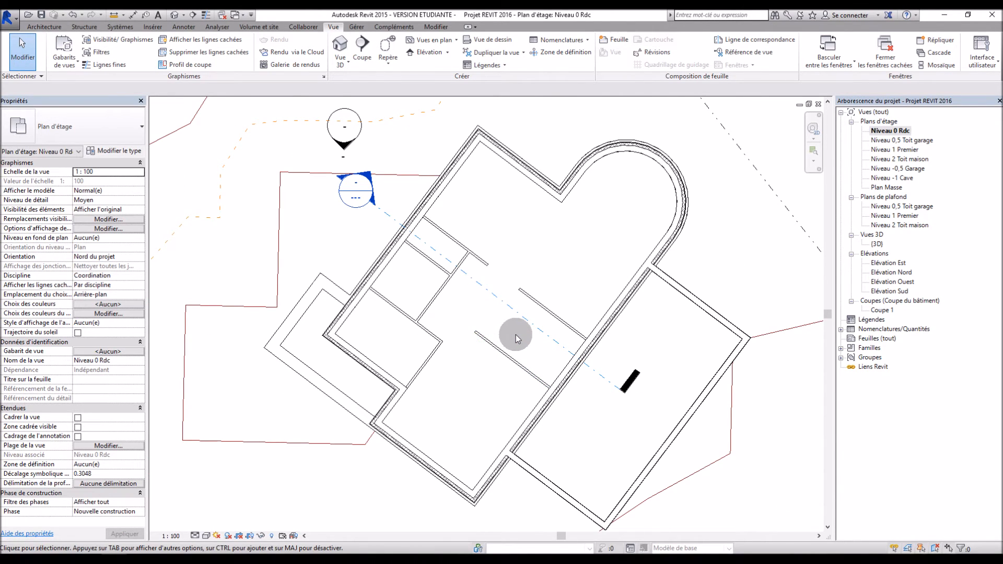
scroll(516, 339, down, 1)
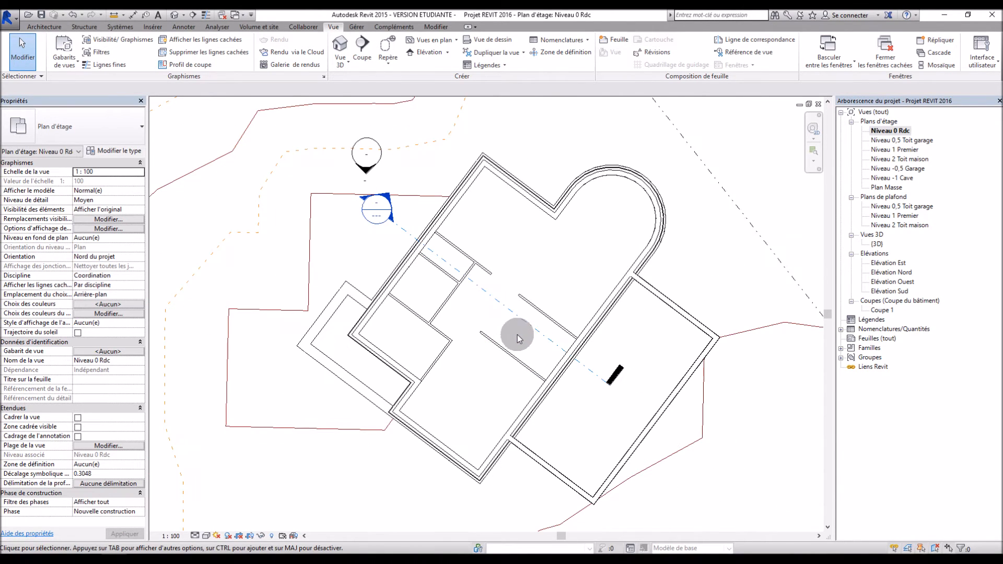
Open the Niveau 1 Premier floor plan and examine the ground-floor partitions shown beneath it
double_click(896, 150)
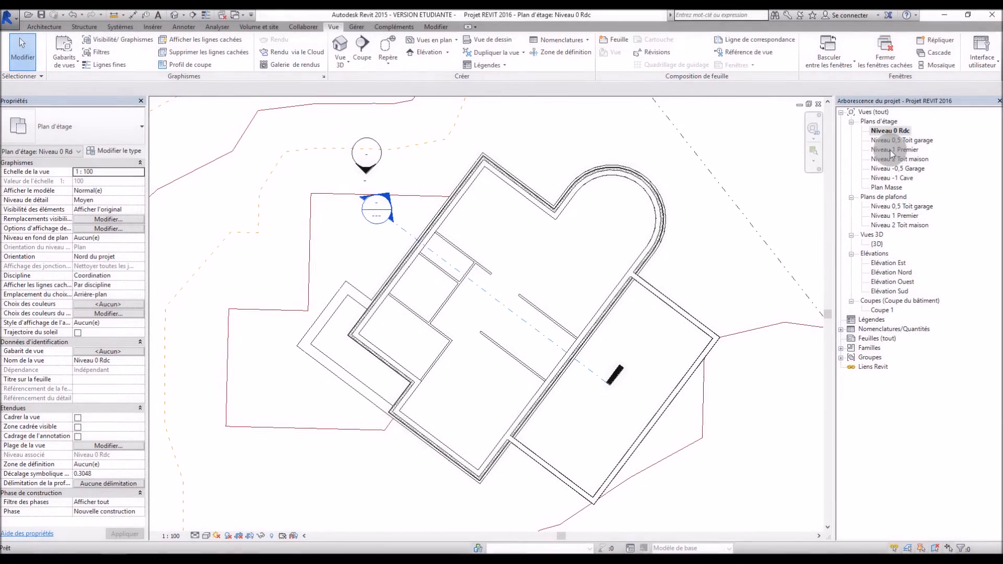
scroll(721, 218, down, 1)
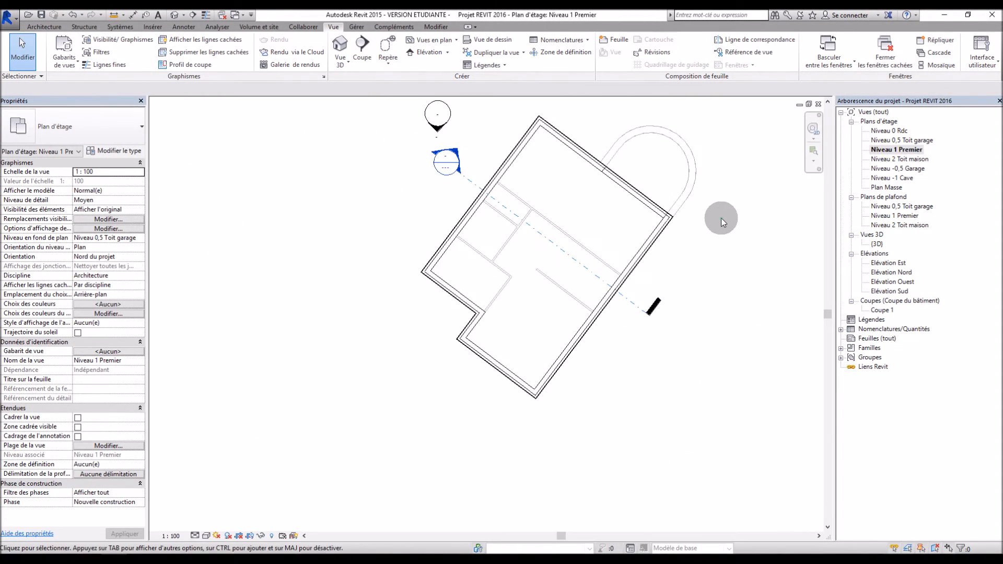
scroll(645, 264, down, 1)
scroll(679, 117, up, 2)
scroll(553, 273, up, 1)
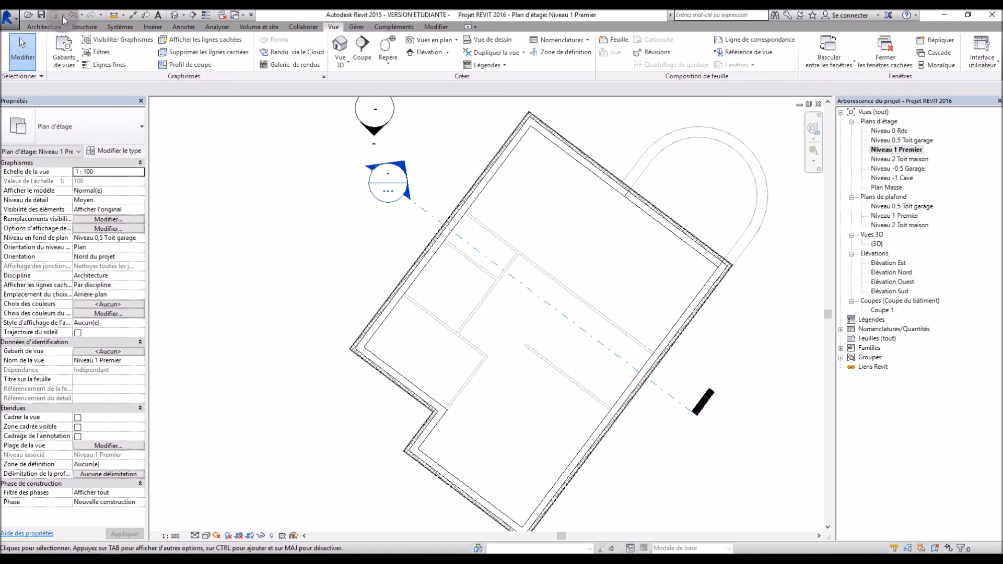
Draw an Int. plâtre 70 mm wall directly above the long ground-floor partition, from the southeast to the northwest exterior wall
click(44, 28)
click(60, 58)
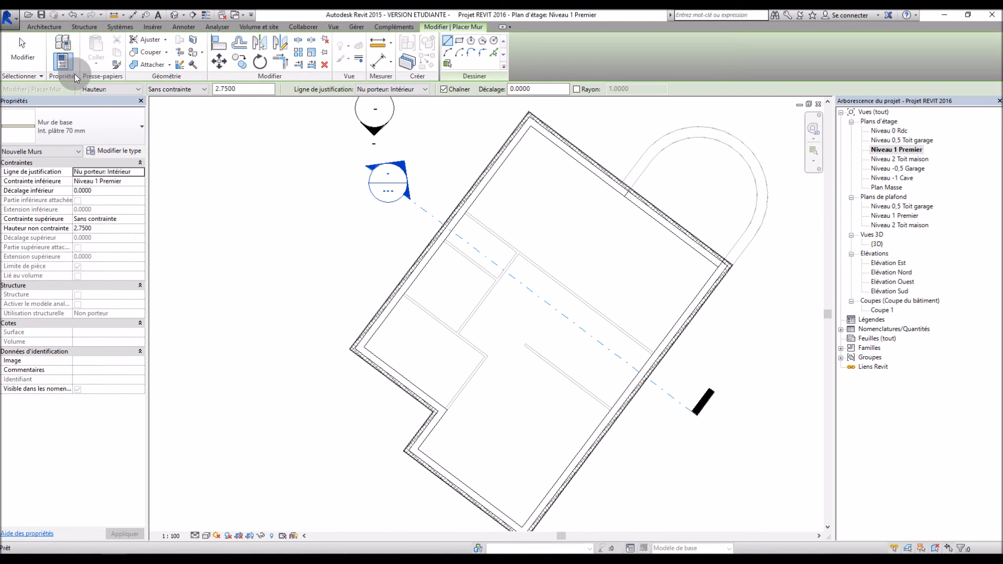
scroll(651, 351, up, 3)
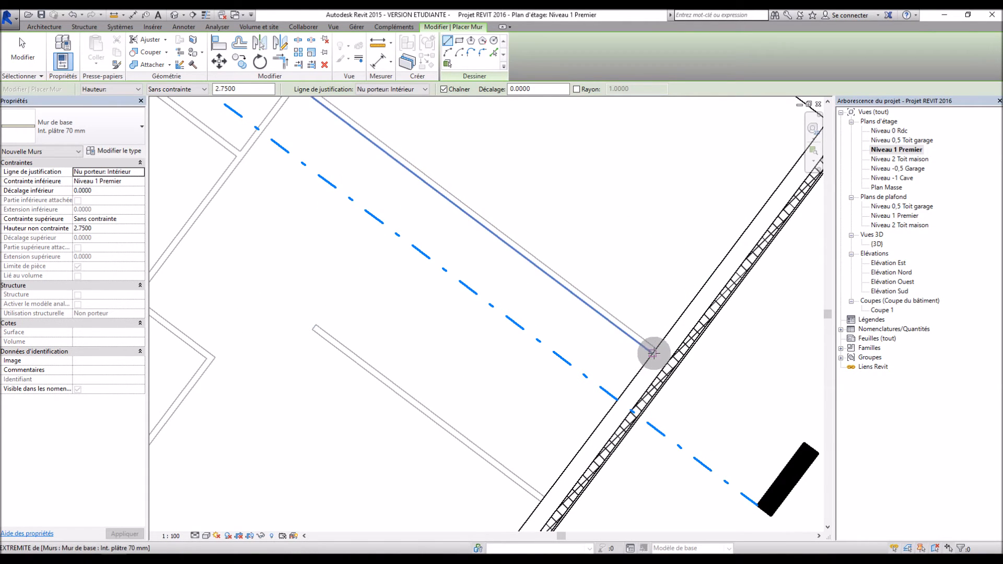
click(653, 353)
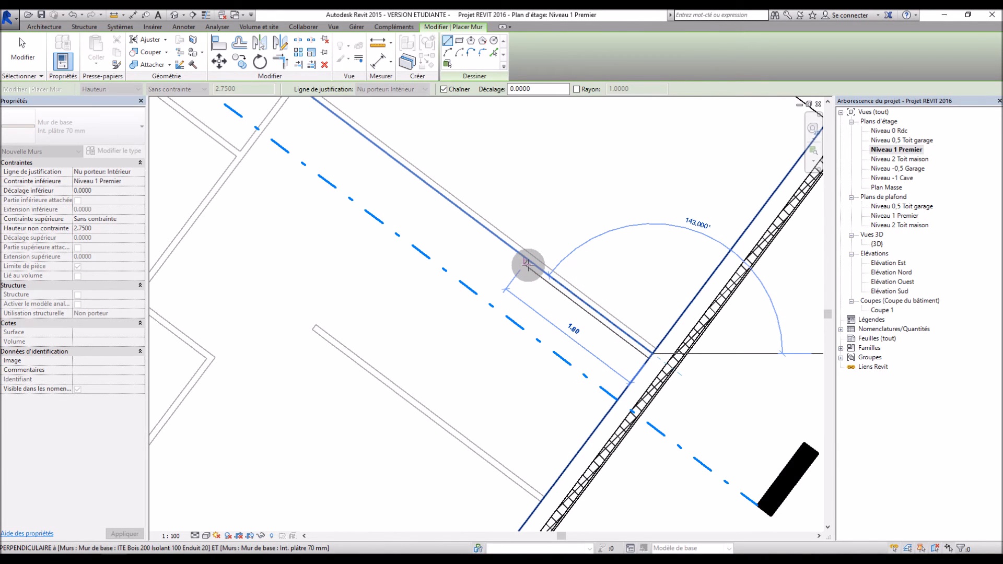
key(Escape)
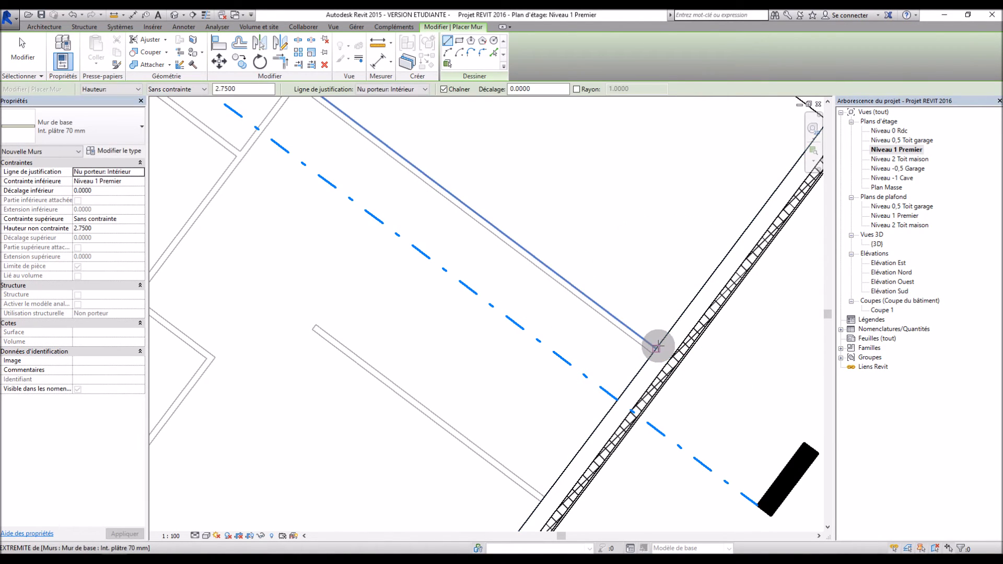
click(653, 347)
scroll(520, 261, down, 3)
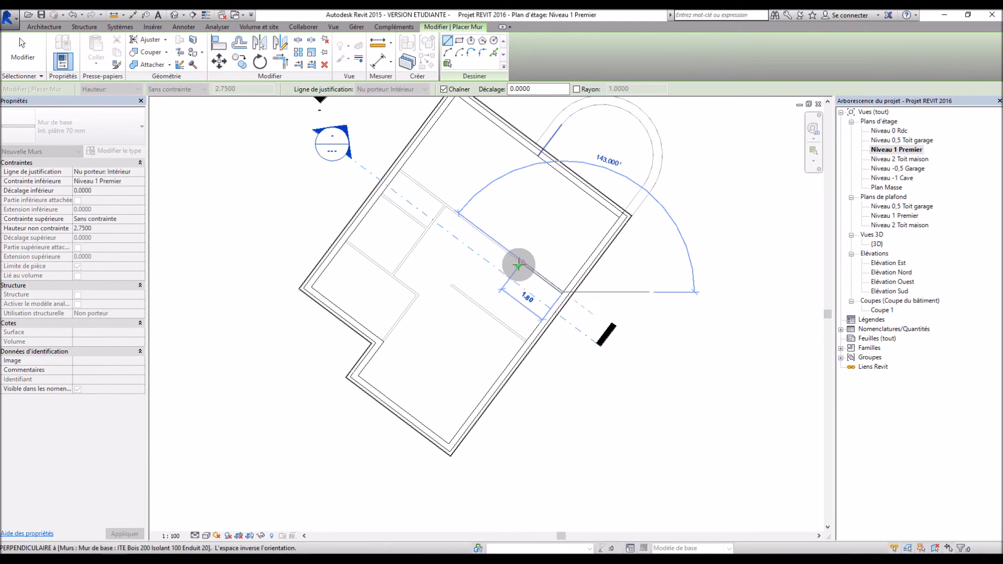
scroll(412, 173, up, 3)
click(402, 165)
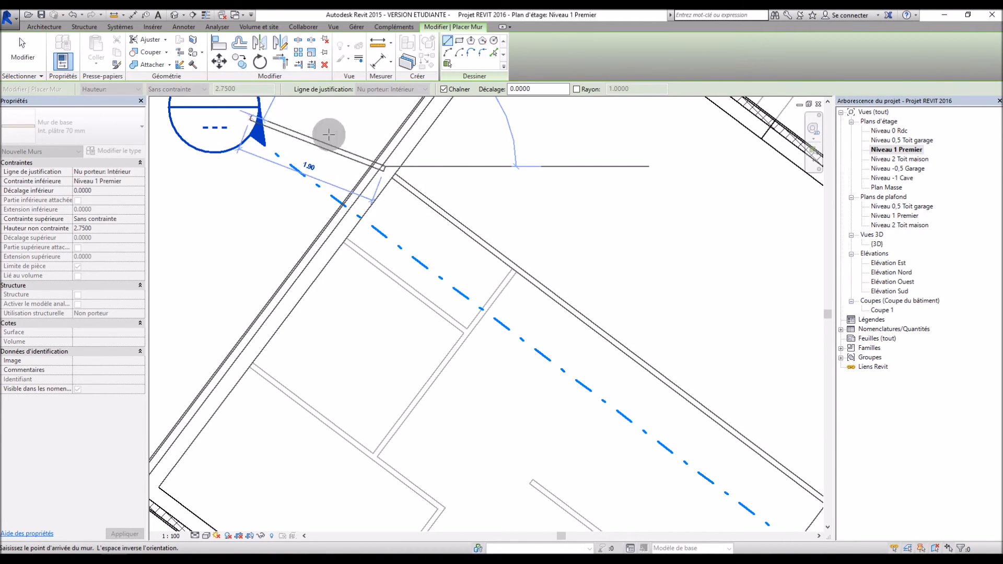
scroll(469, 183, down, 3)
scroll(504, 336, up, 3)
key(Escape)
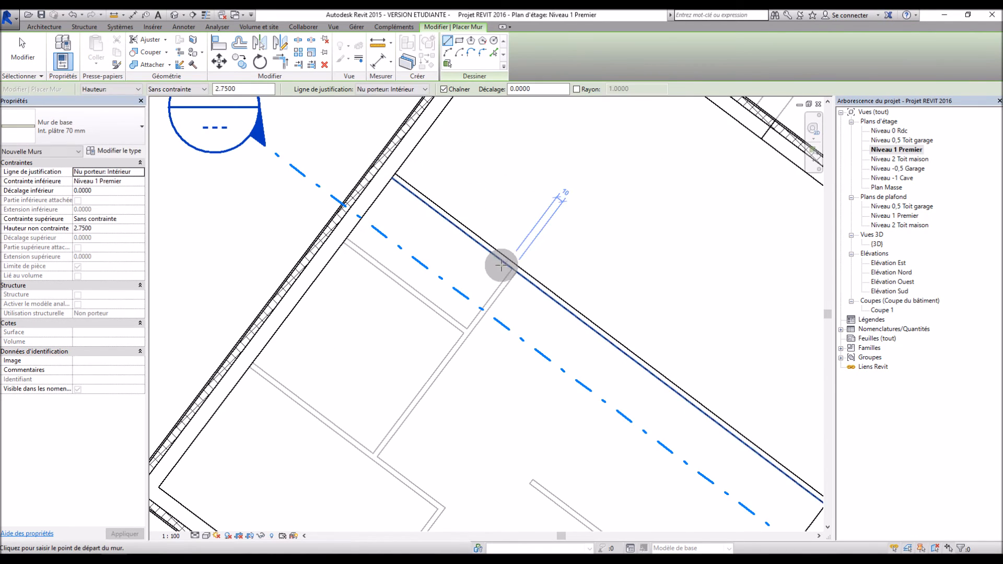
Draw a parallel plaster wall about 7.5 m long from the short ground-floor partition's exterior-wall end across to the northwest exterior wall
scroll(524, 381, down, 3)
scroll(584, 444, up, 2)
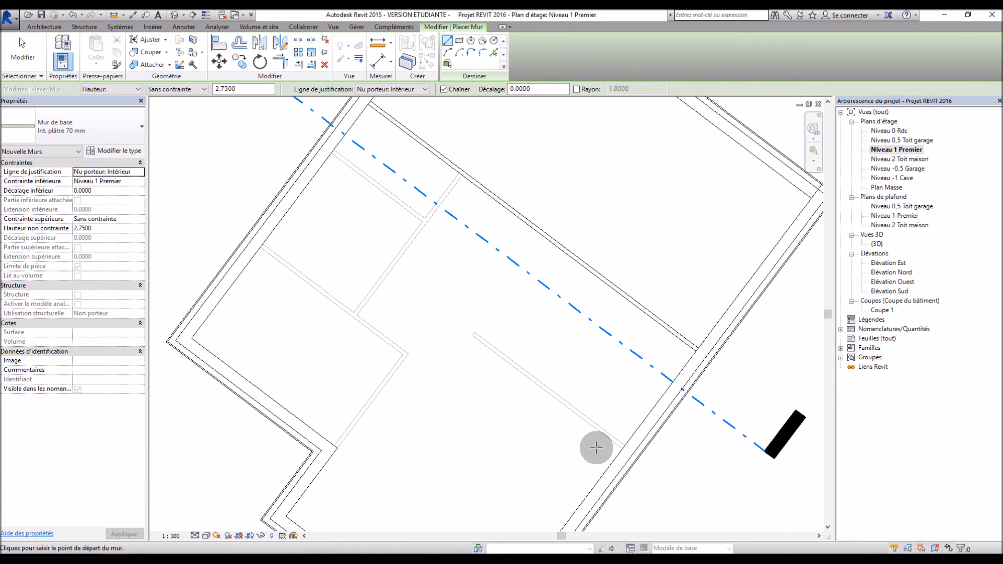
click(624, 445)
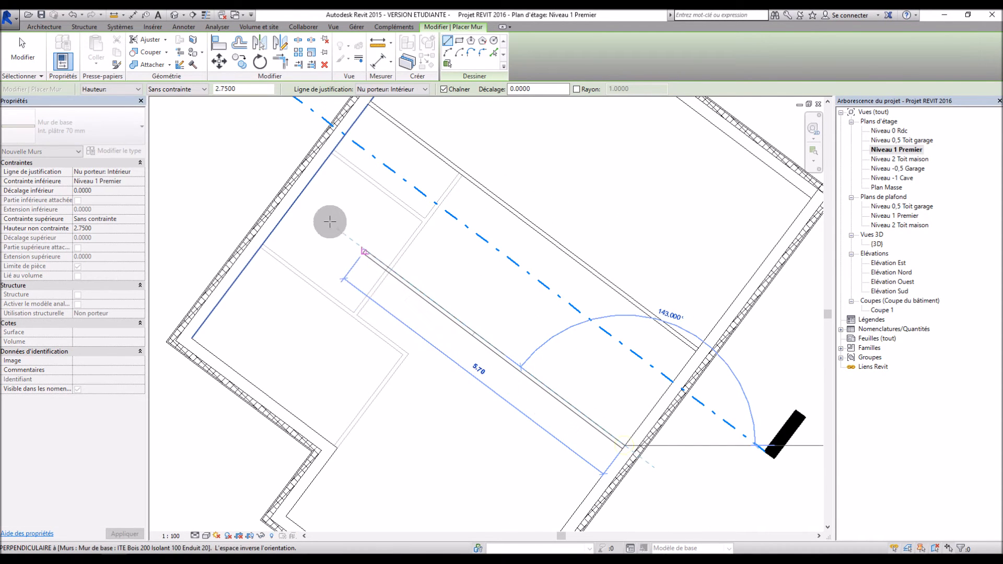
click(299, 197)
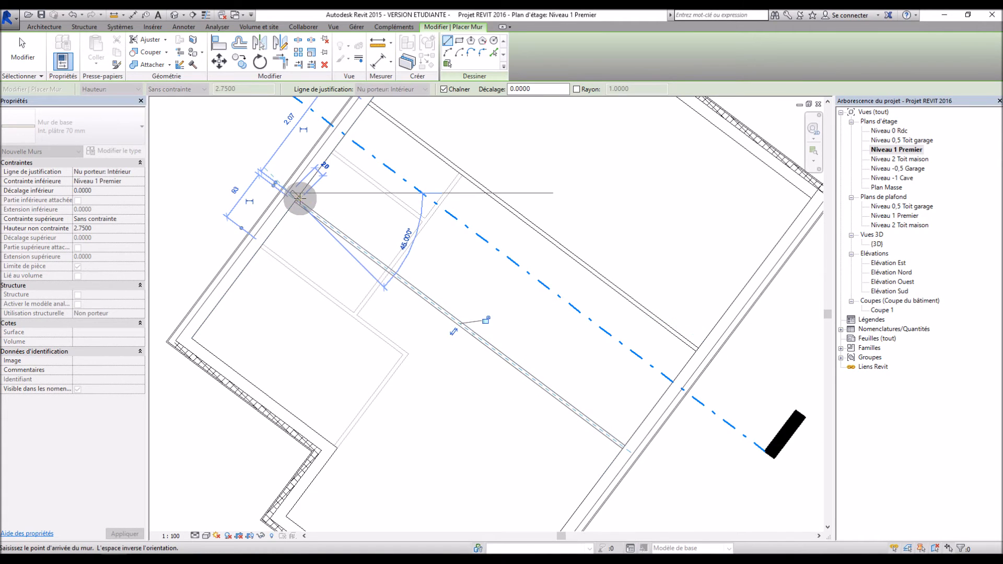
key(Escape)
scroll(352, 358, down, 2)
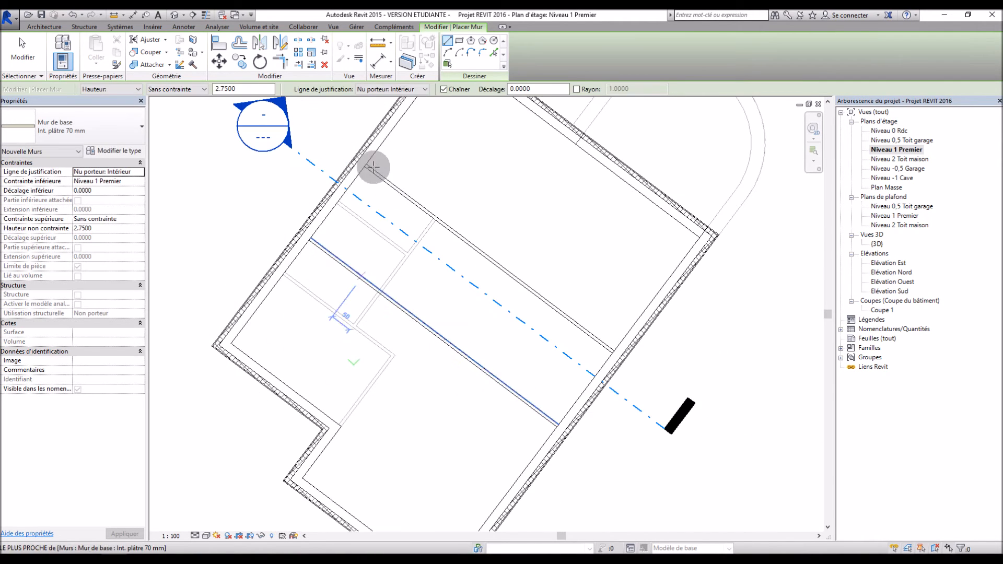
Draw a perpendicular wall about 3.5 m long from the northern long partition to the northeast exterior wall
scroll(529, 240, down, 2)
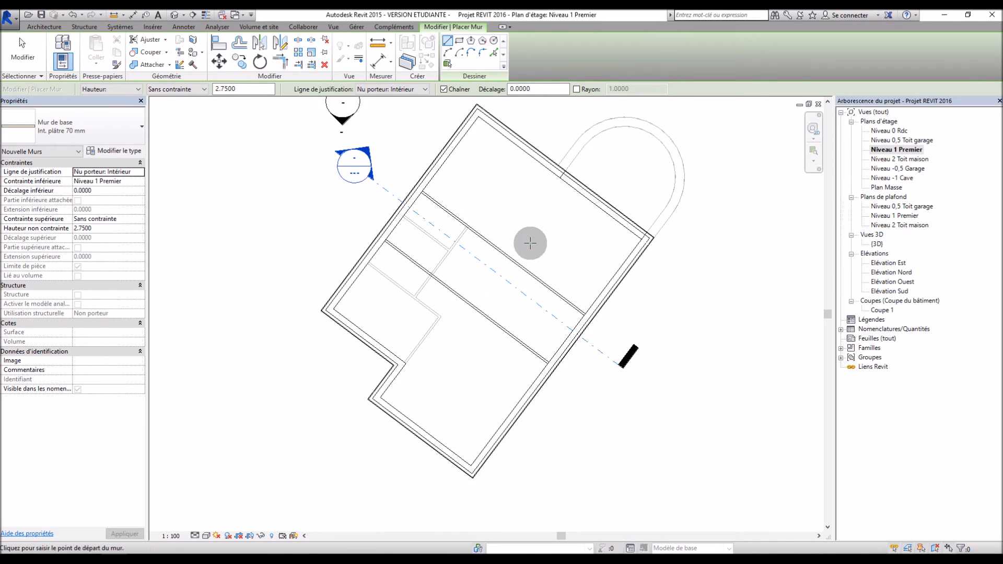
scroll(485, 269, up, 3)
click(450, 312)
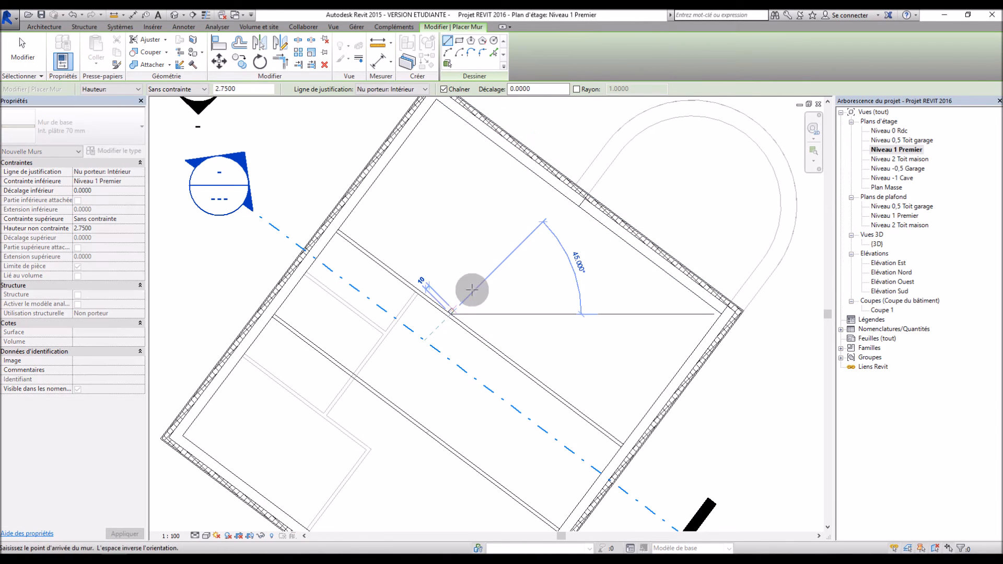
click(545, 183)
key(Escape)
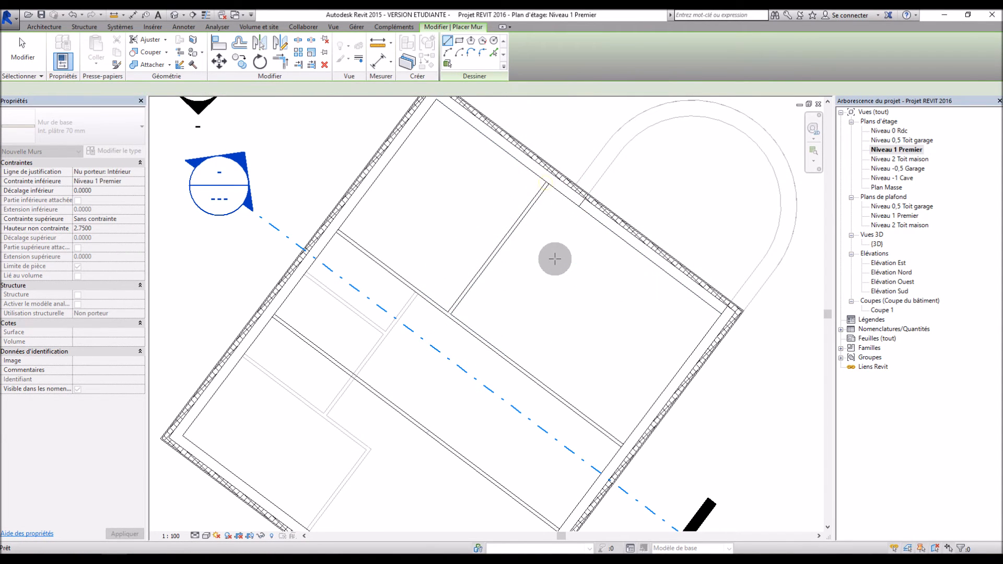
scroll(555, 257, down, 2)
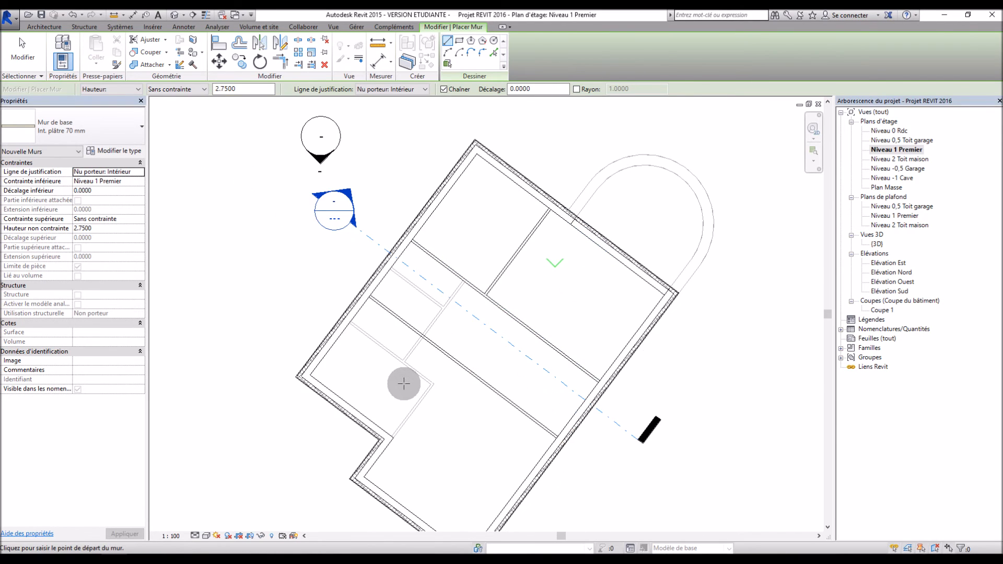
Draw a 3.4 m cross wall from the northern long partition past the southern one, and connect its end to the northwest exterior wall
scroll(413, 374, up, 4)
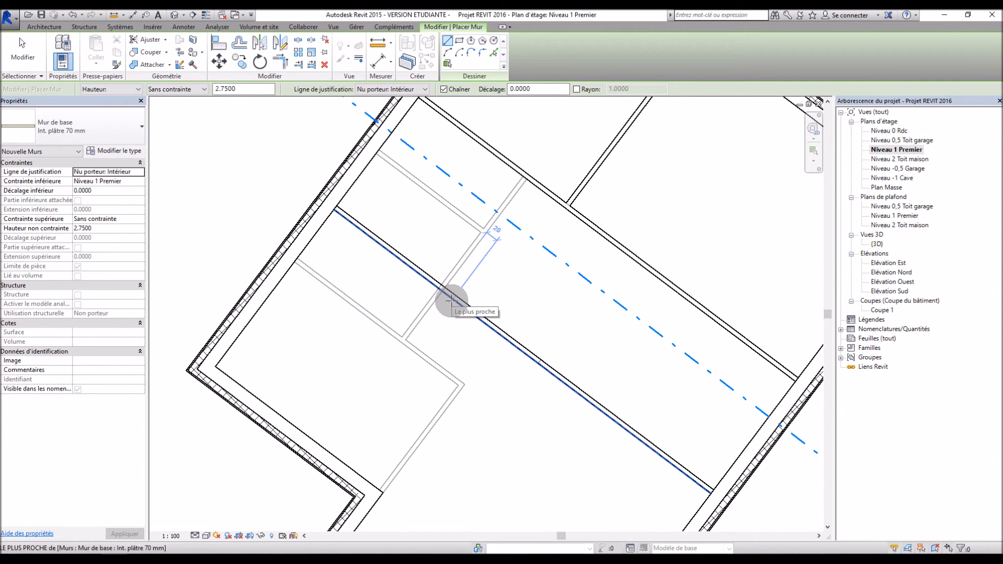
click(523, 177)
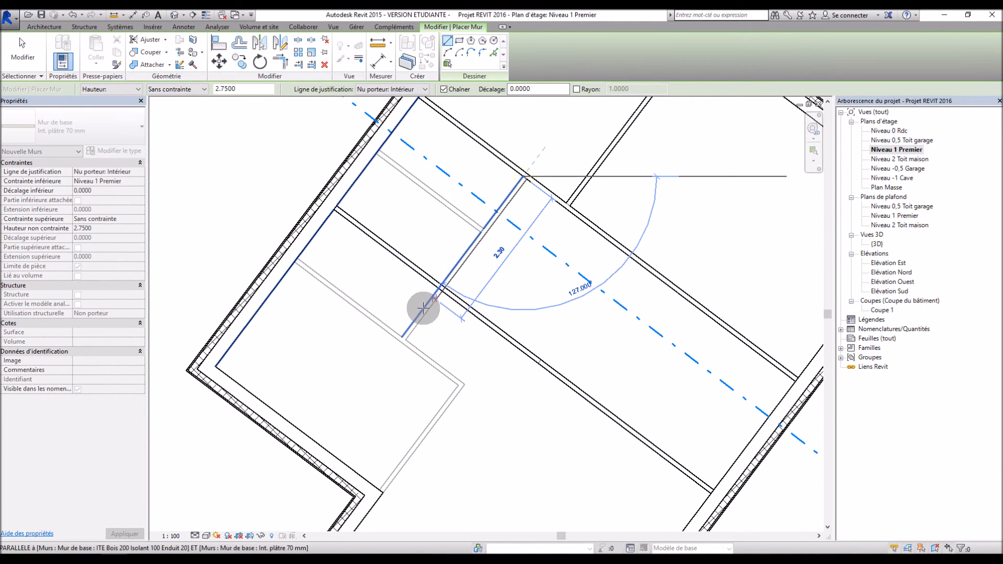
click(396, 356)
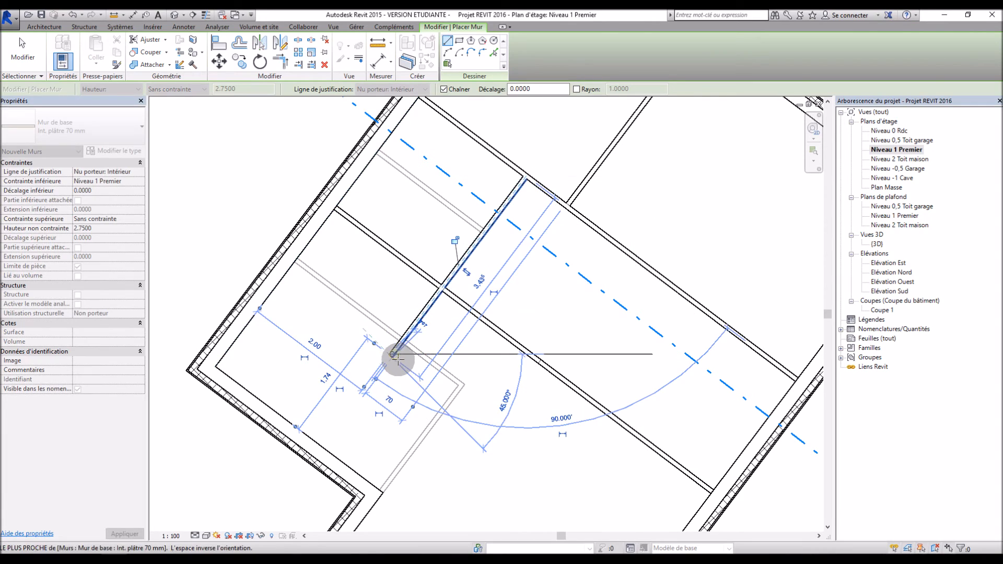
click(297, 286)
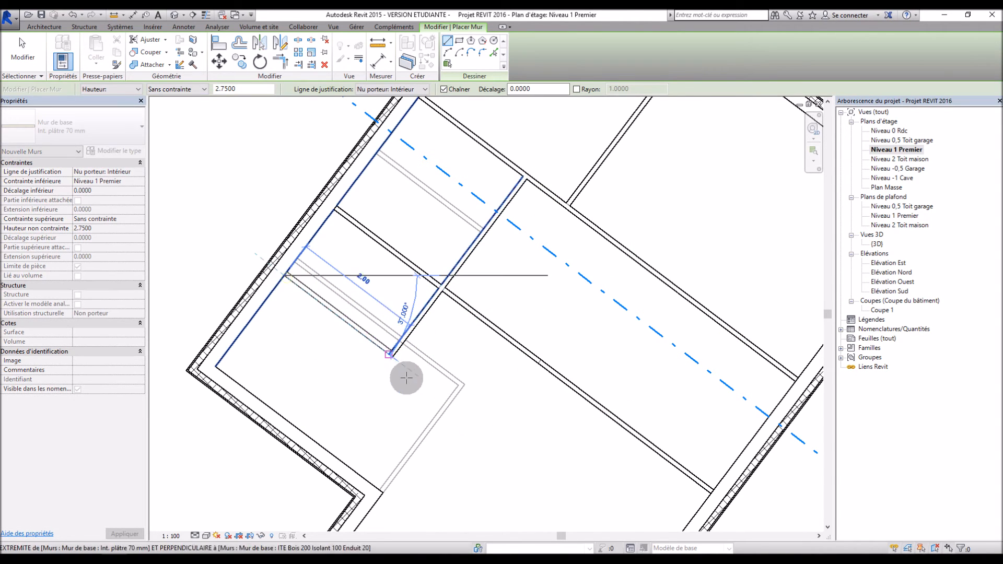
Enclose a small closet beyond the cross wall with a short wall extension and a return of about 1.26 m to the southern long partition
click(442, 392)
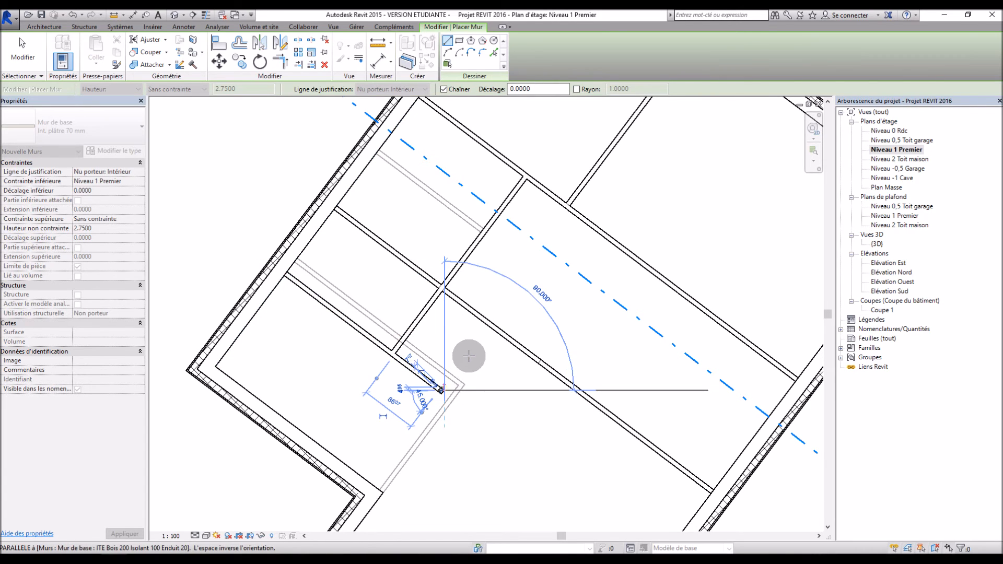
key(Escape)
scroll(502, 409, down, 3)
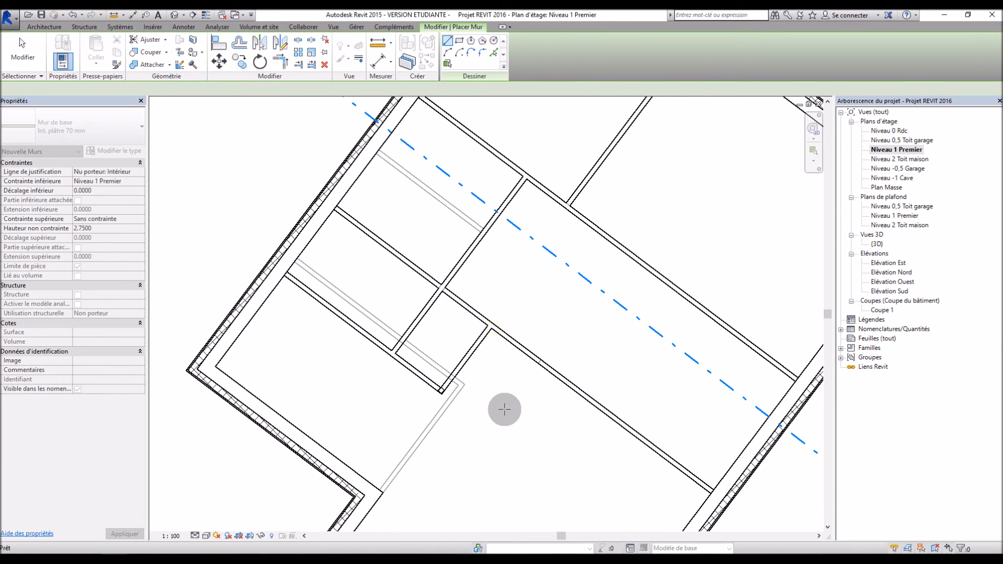
key(Escape)
Shorten the southern long partition so its northwest end stops at the cross wall
scroll(444, 374, up, 5)
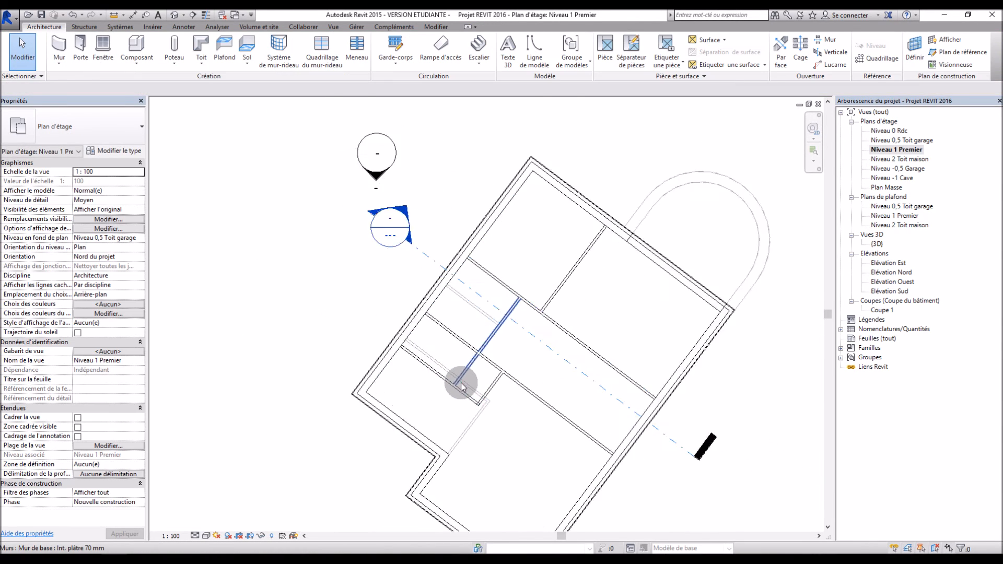
click(456, 326)
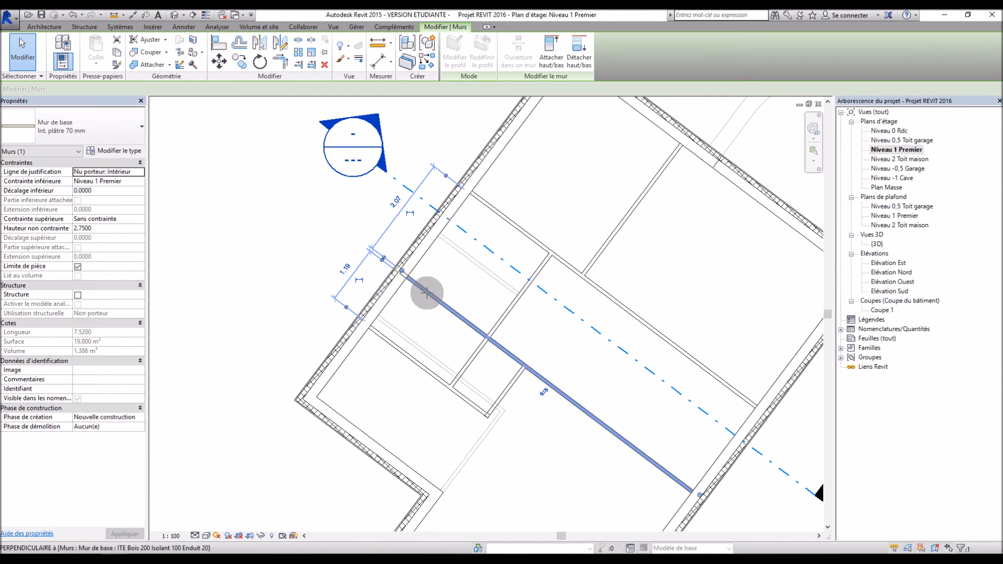
drag(484, 335, 426, 299)
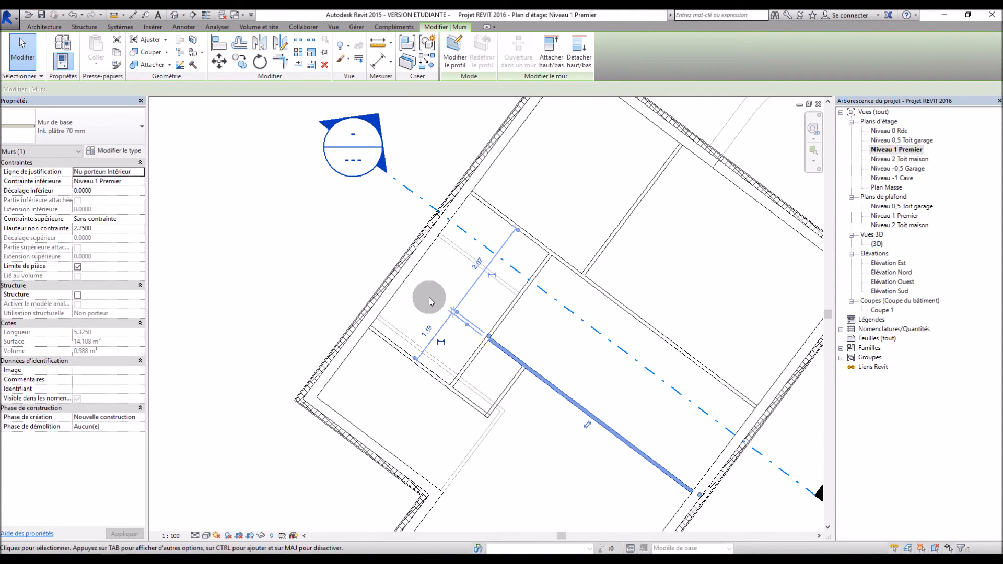
click(428, 294)
scroll(384, 307, down, 3)
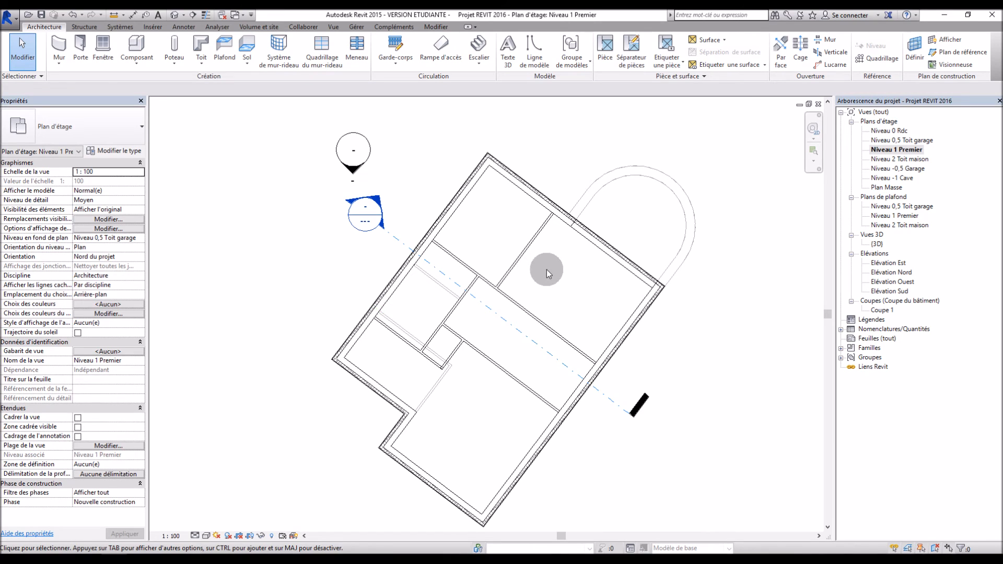
Set the distance from the northeast rooms' dividing wall to the southeast exterior wall to 3.57 m
scroll(547, 270, up, 1)
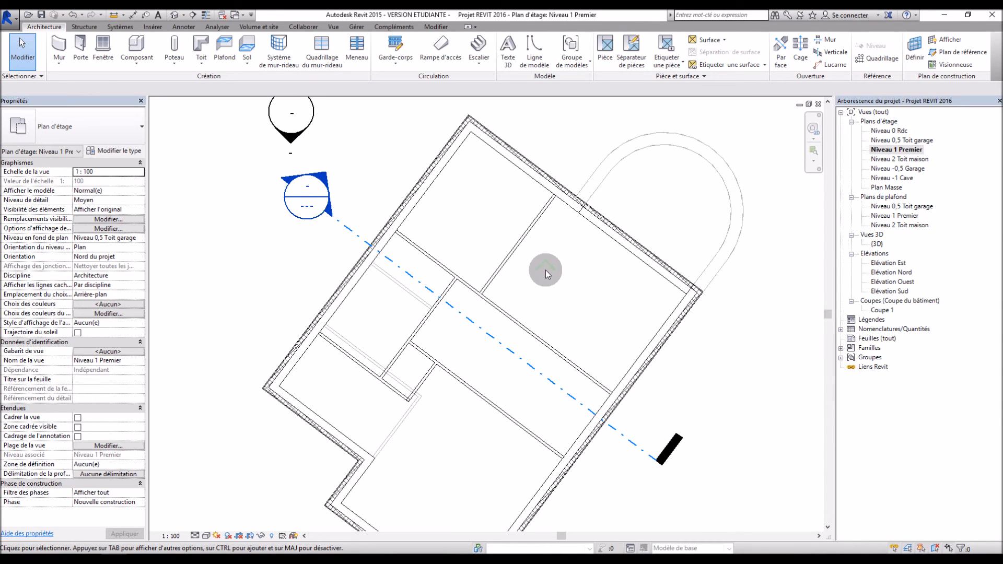
click(519, 246)
drag(593, 174, 660, 324)
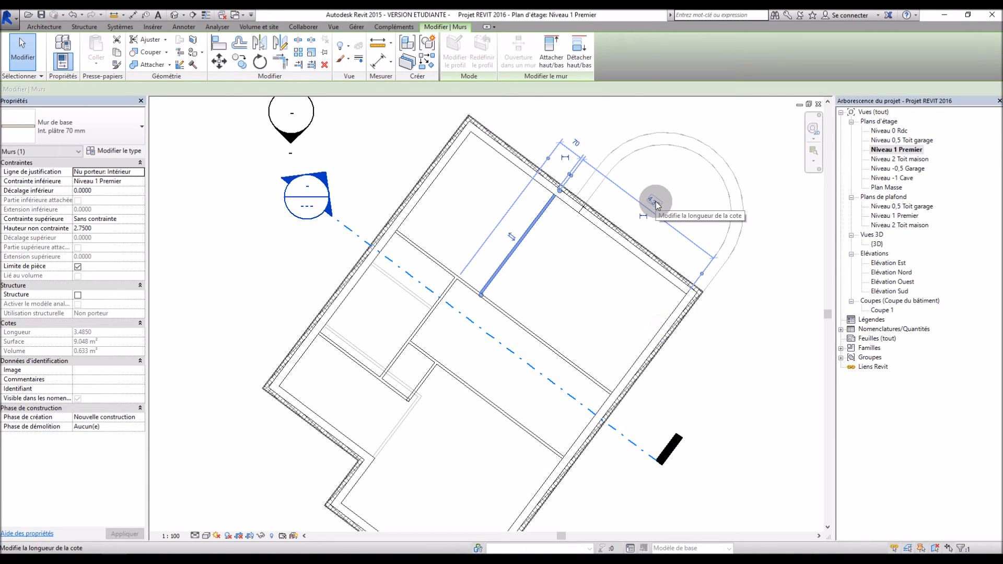
click(656, 201)
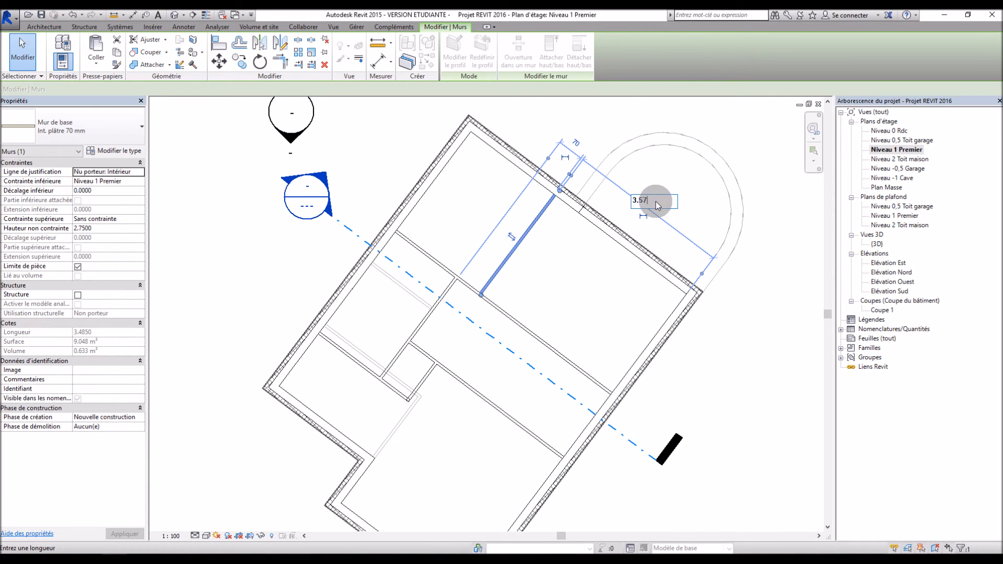
key(Return)
click(550, 302)
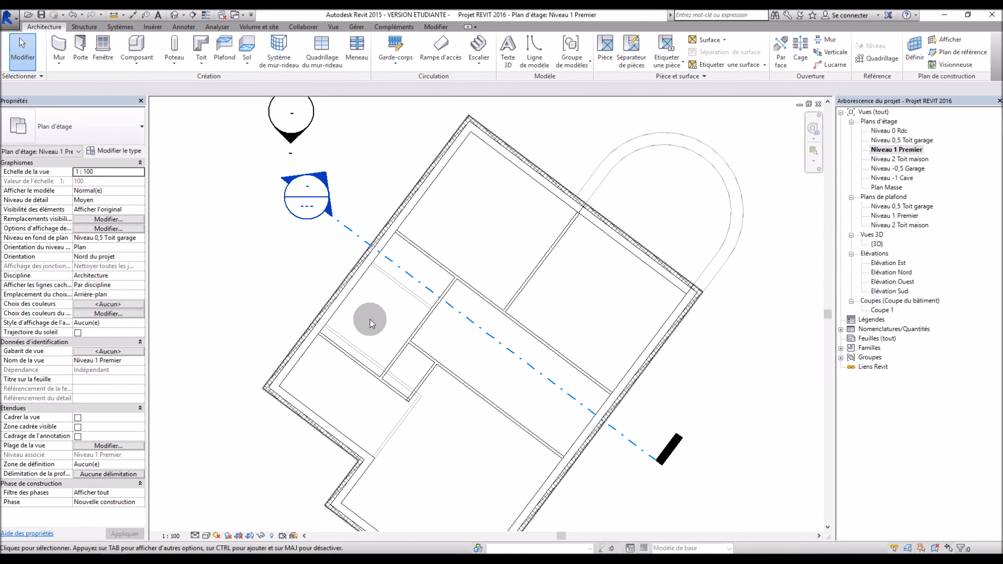
Set the distance between the closet's return wall and the parallel cross wall to 1.035 m
scroll(370, 319, up, 2)
click(450, 292)
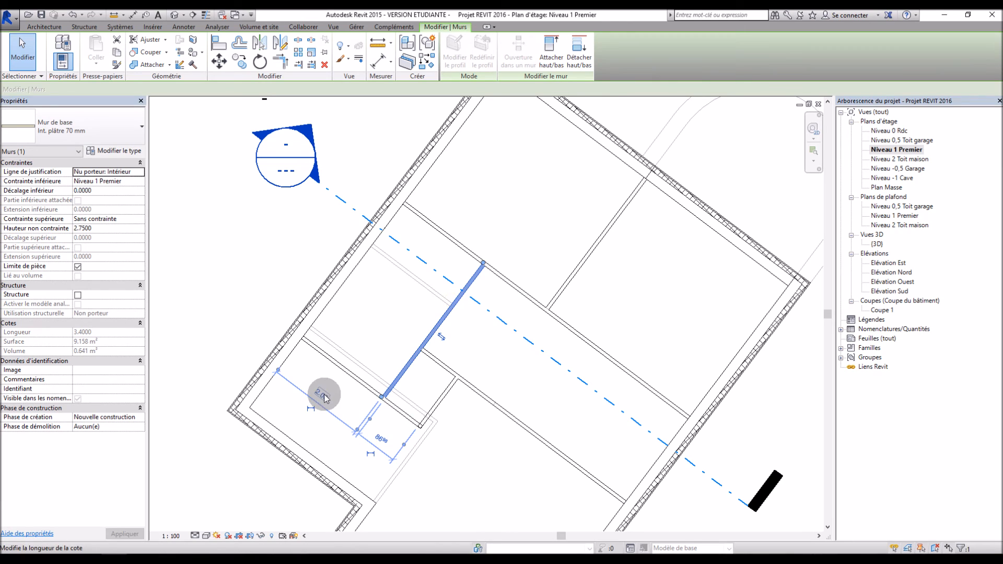
click(294, 279)
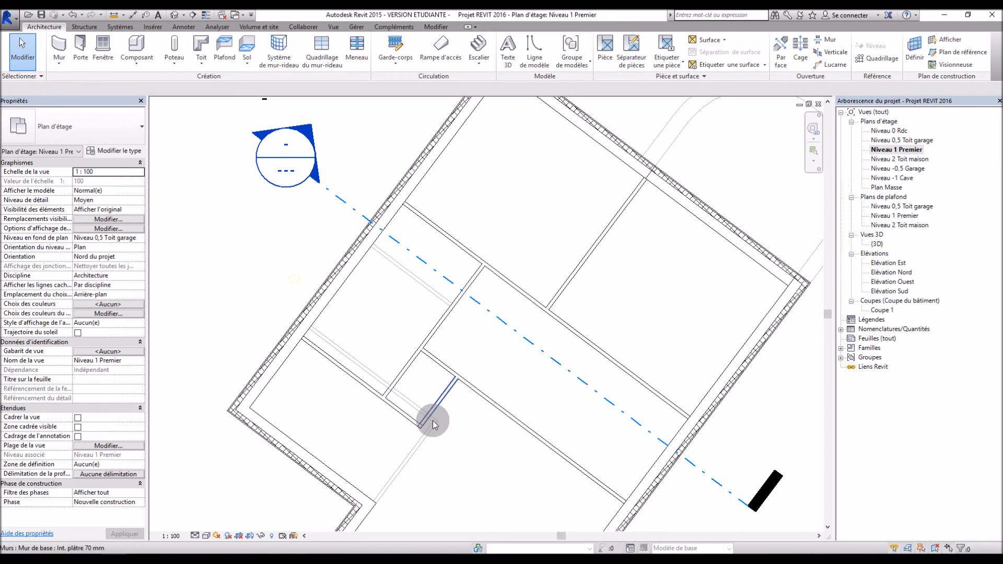
click(443, 404)
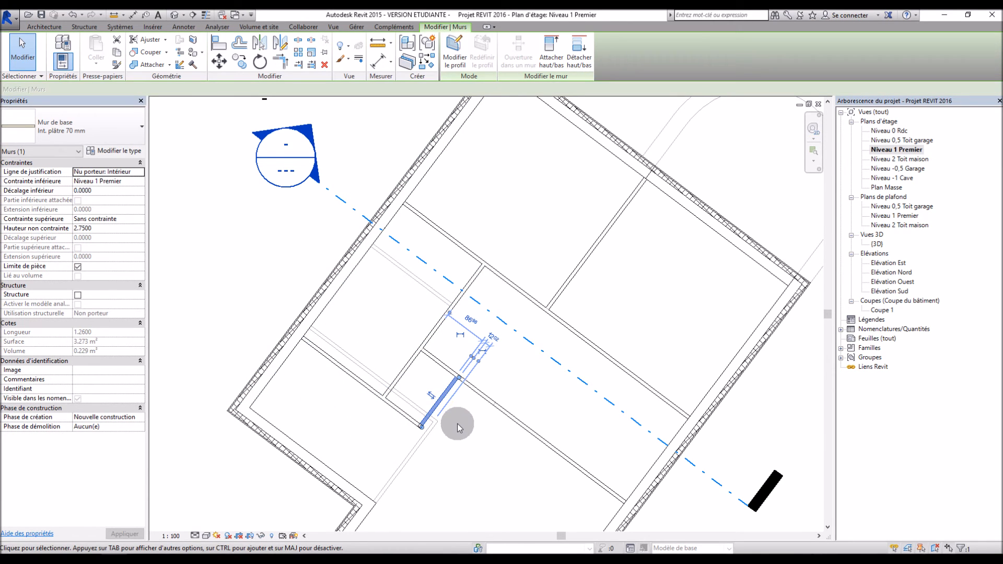
click(471, 320)
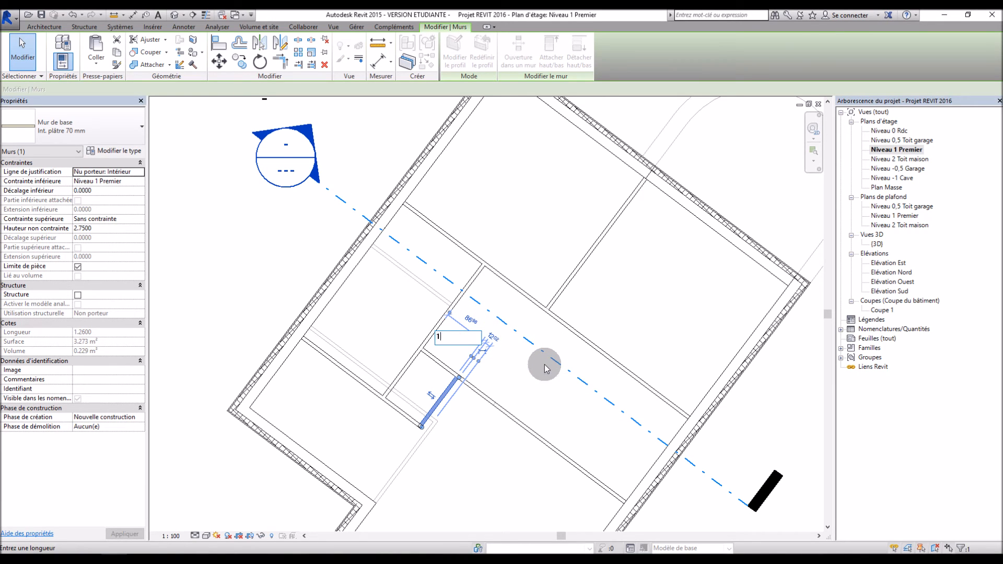
text(1.035)
key(Return)
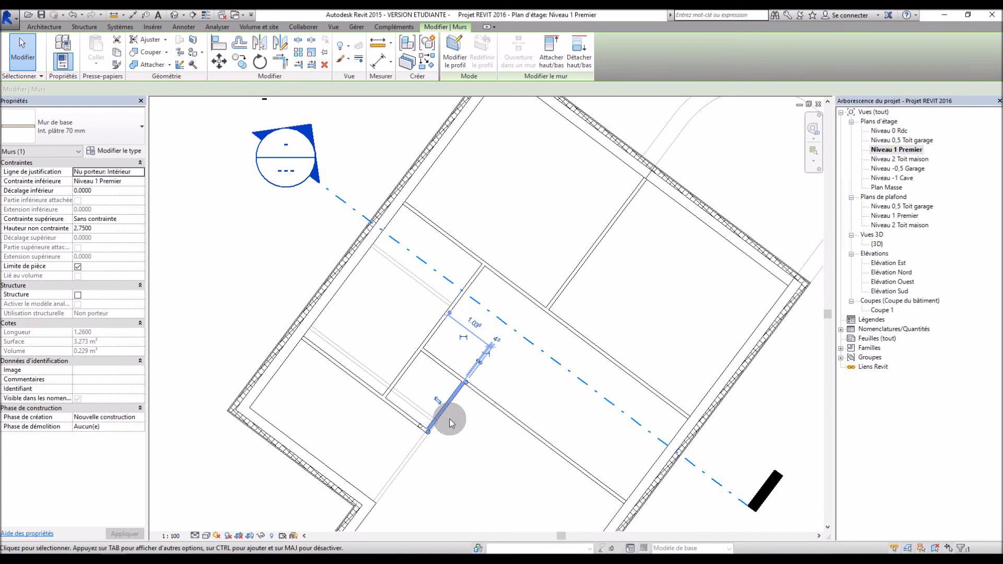
scroll(441, 429, up, 2)
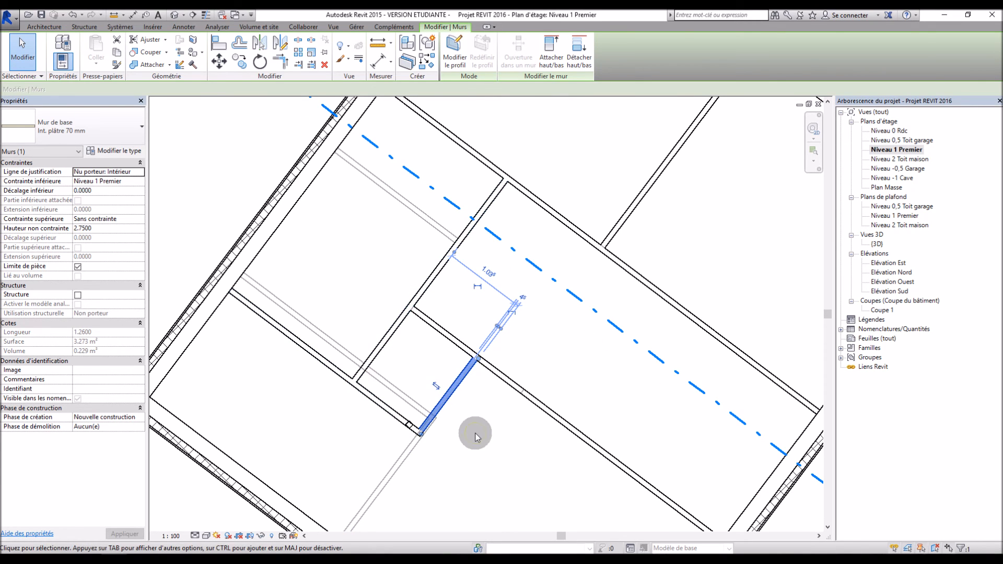
Delete the stray short wall piece at the closet's outer corner
click(475, 437)
scroll(421, 426, up, 5)
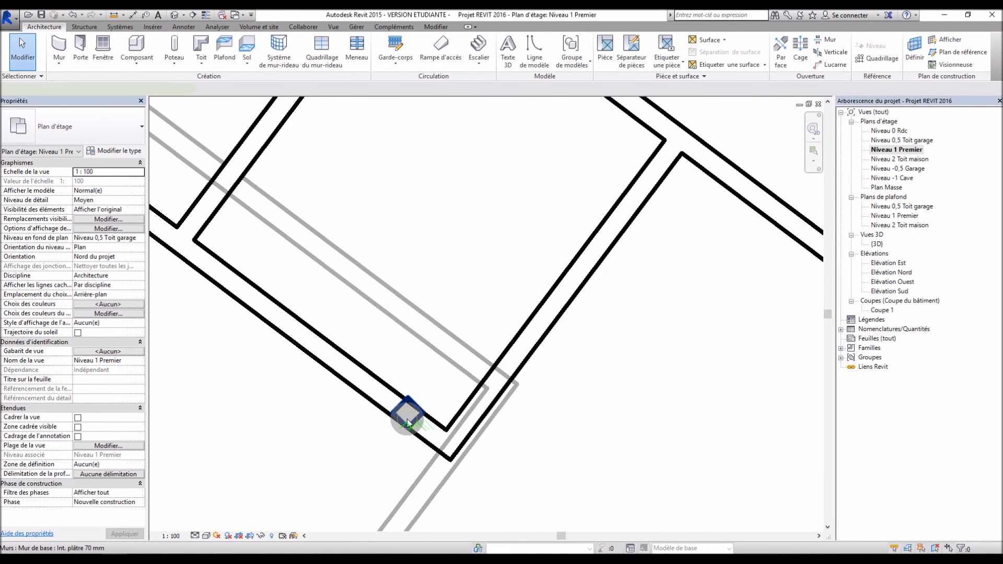
click(406, 419)
scroll(431, 444, down, 4)
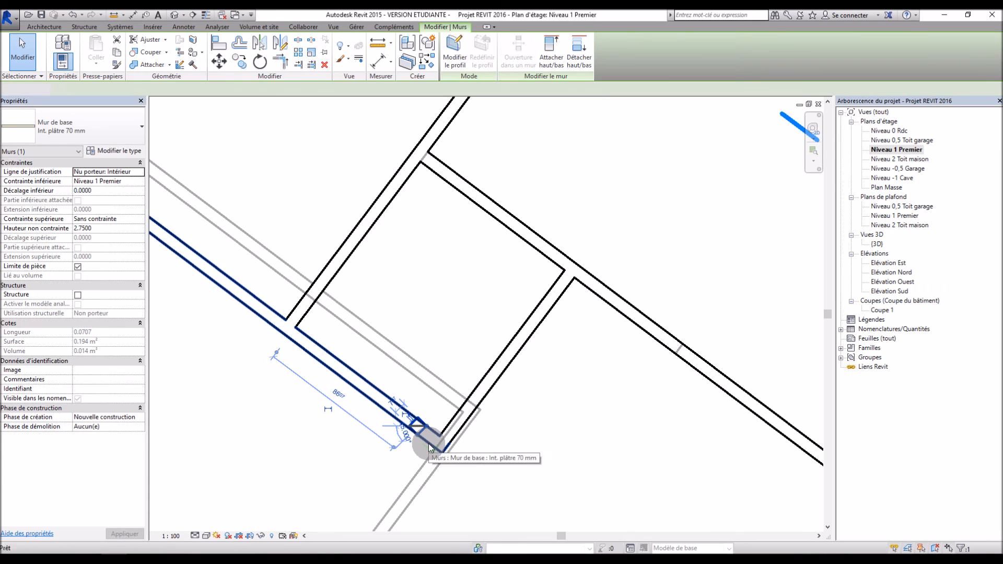
click(429, 446)
scroll(517, 512, up, 1)
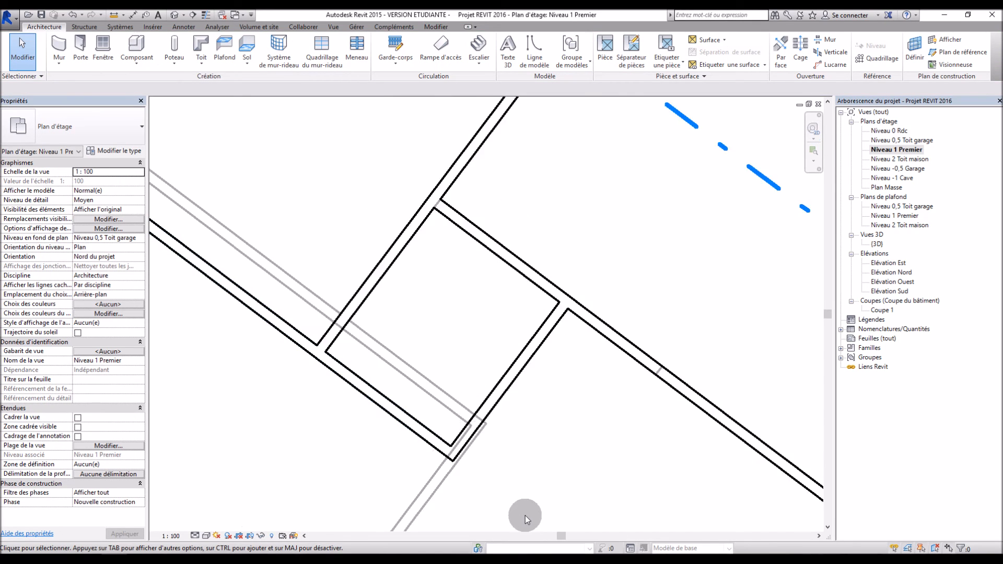
scroll(525, 515, down, 2)
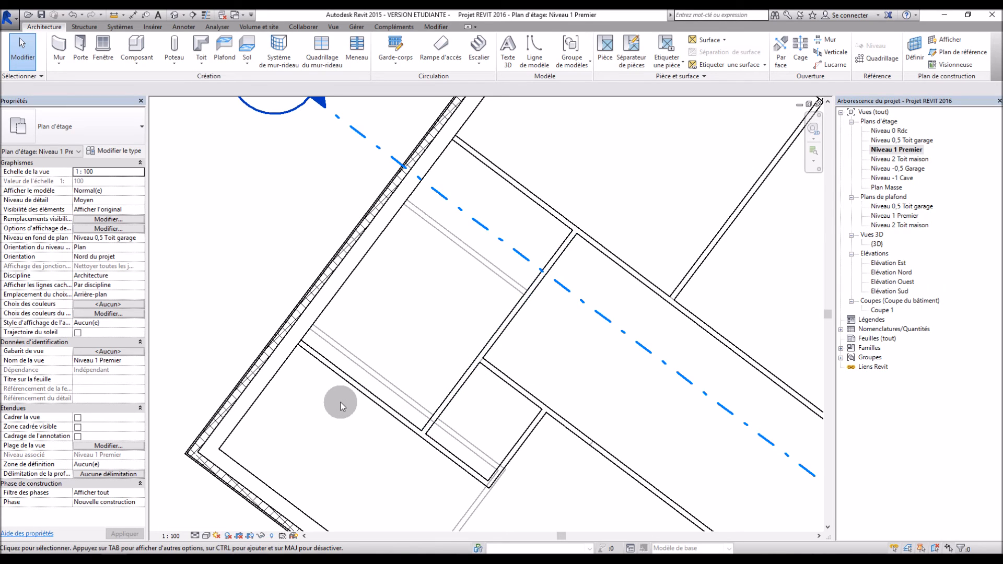
Set the distance from the closet's southwest wall to the northern long partition to 3.07 m
click(353, 391)
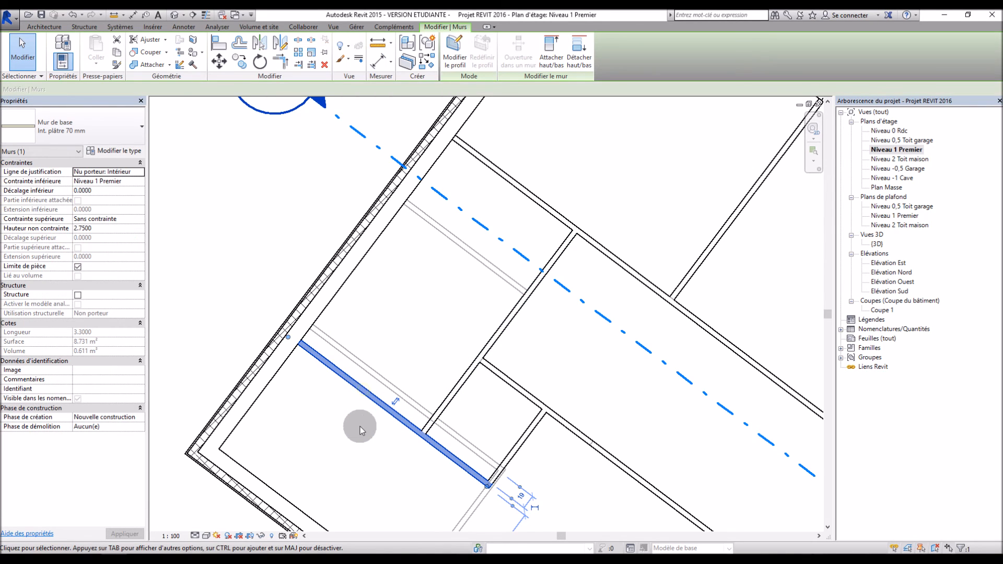
scroll(359, 427, down, 4)
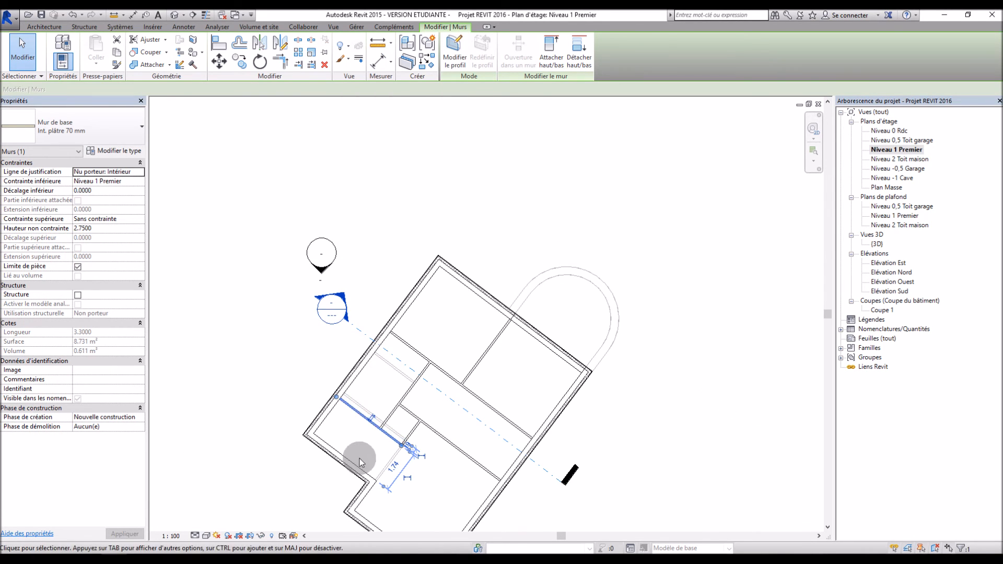
scroll(360, 479, up, 2)
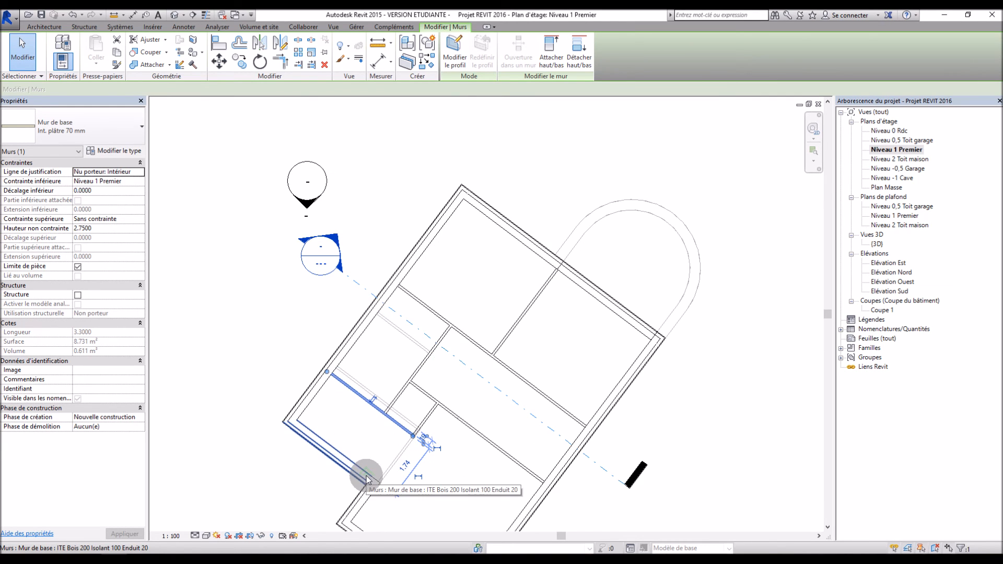
scroll(366, 478, up, 1)
drag(419, 326, 443, 255)
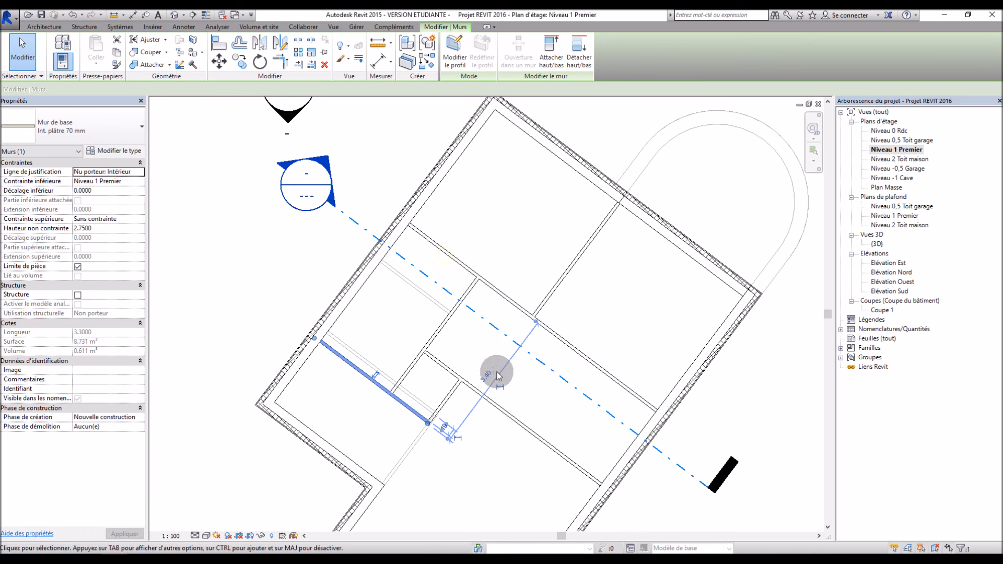
click(487, 377)
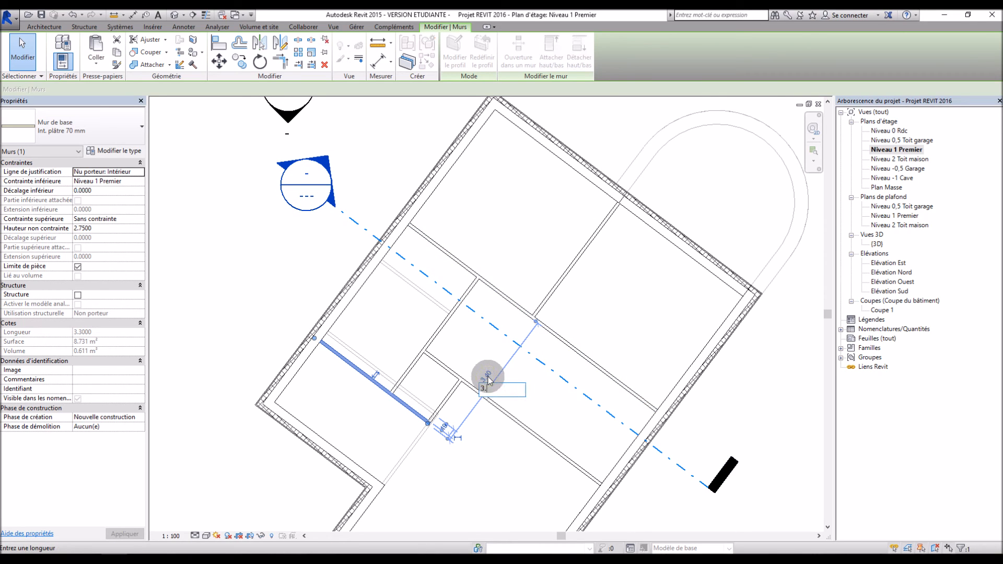
key(Return)
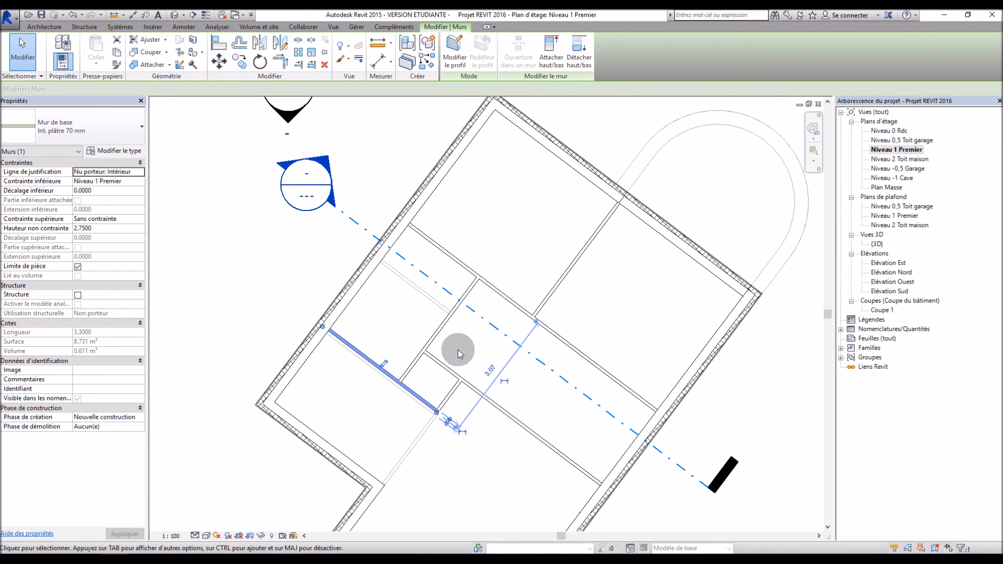
click(458, 353)
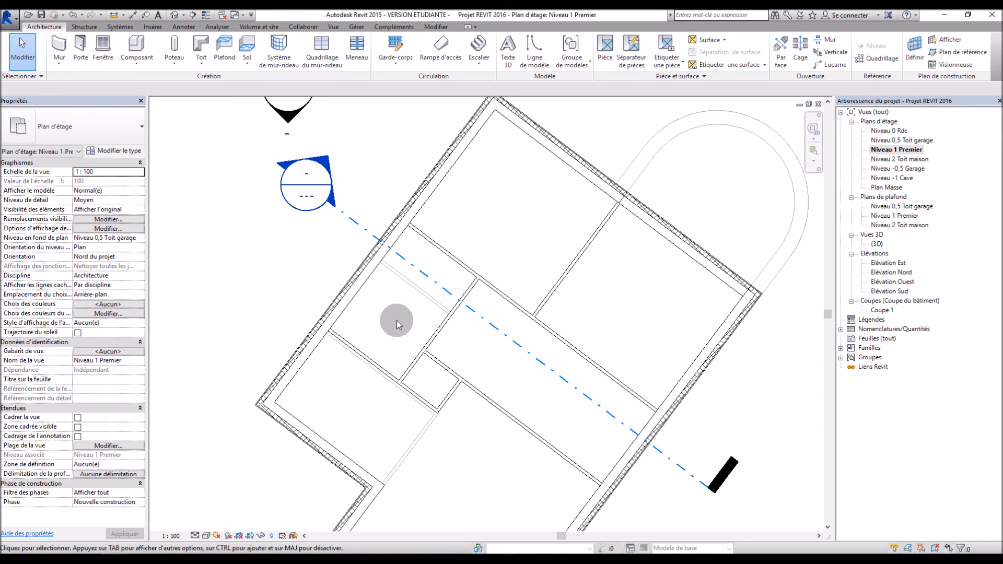
Open the 3D view and examine the first-floor partitions inside the house from several angles
scroll(397, 318, down, 3)
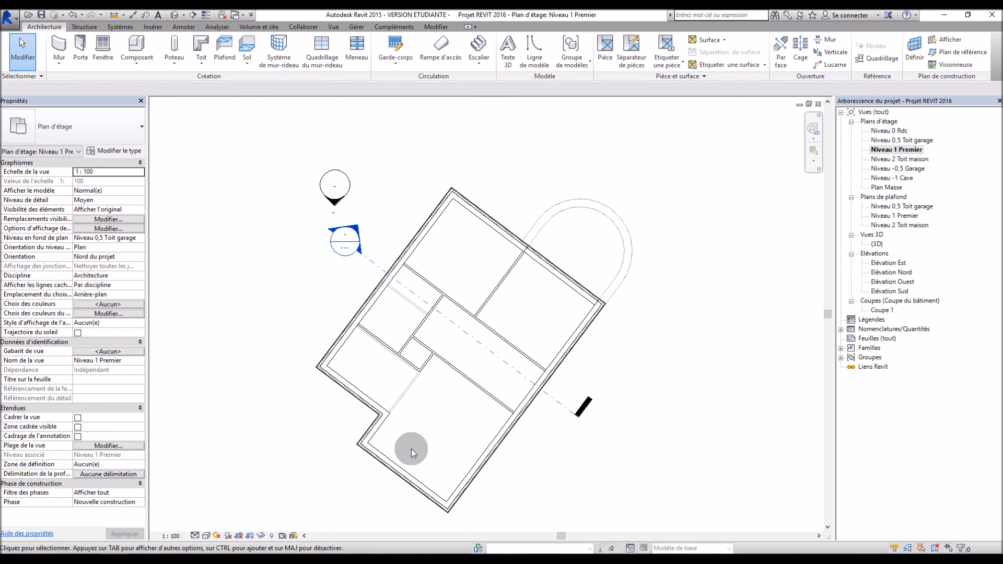
scroll(411, 449, up, 2)
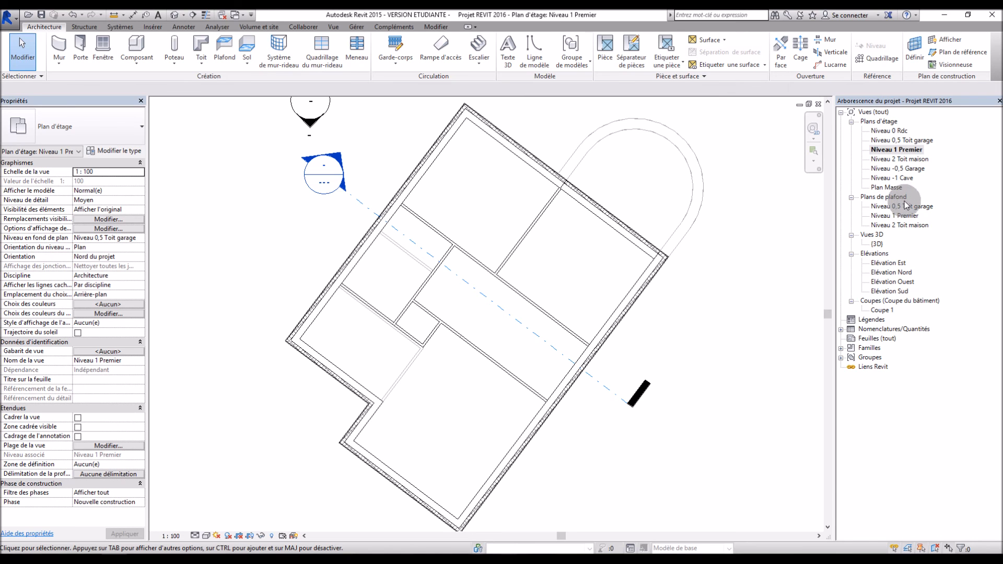
double_click(878, 244)
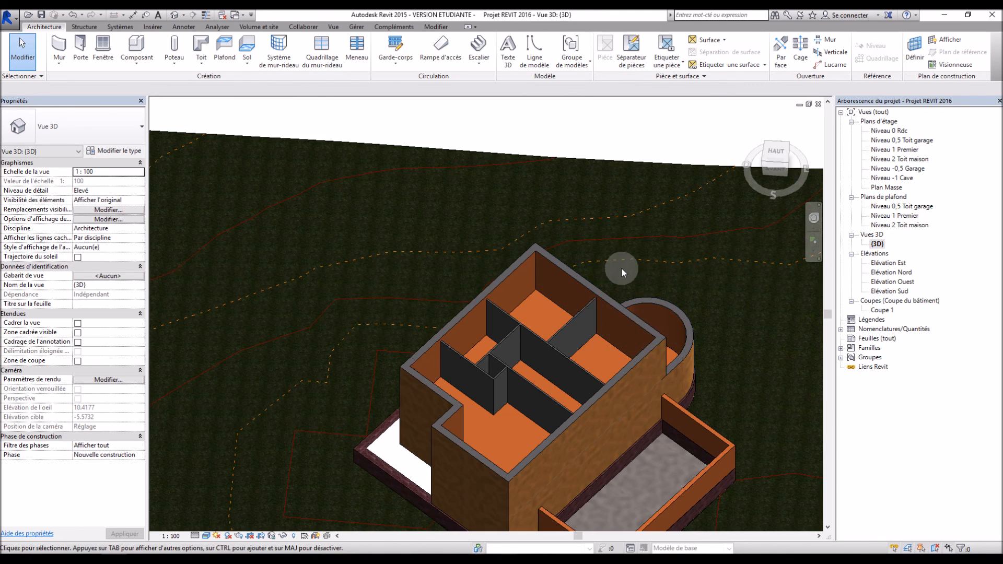
scroll(622, 267, down, 3)
scroll(622, 363, up, 3)
shift+middle_drag(622, 363, 541, 255)
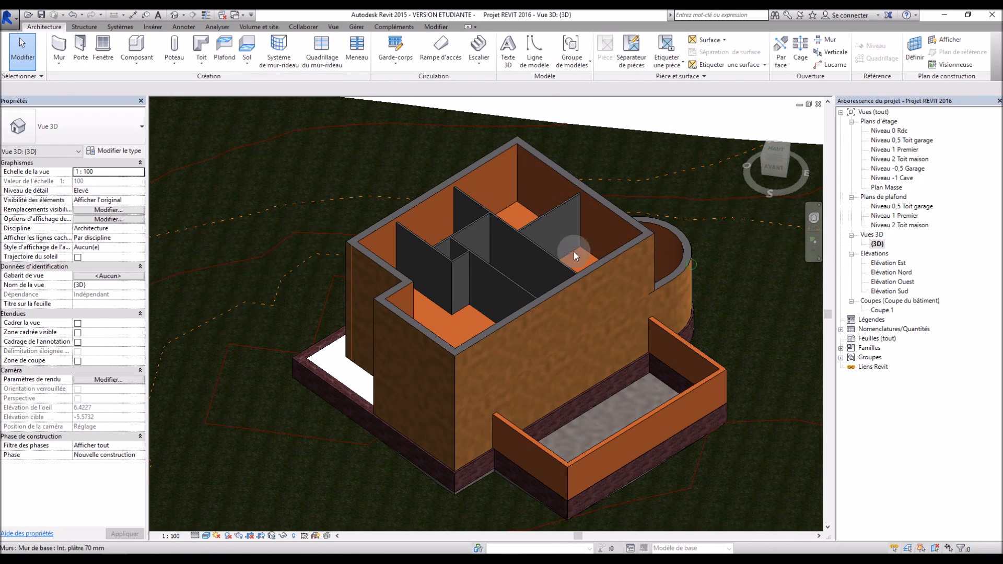
scroll(673, 293, down, 5)
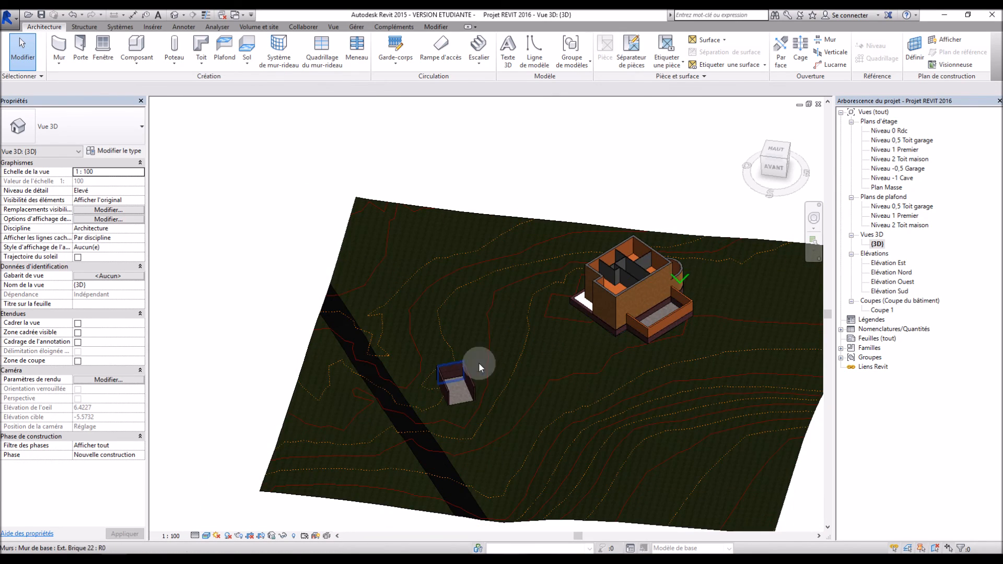
scroll(700, 256, up, 5)
shift+middle_drag(493, 372, 472, 309)
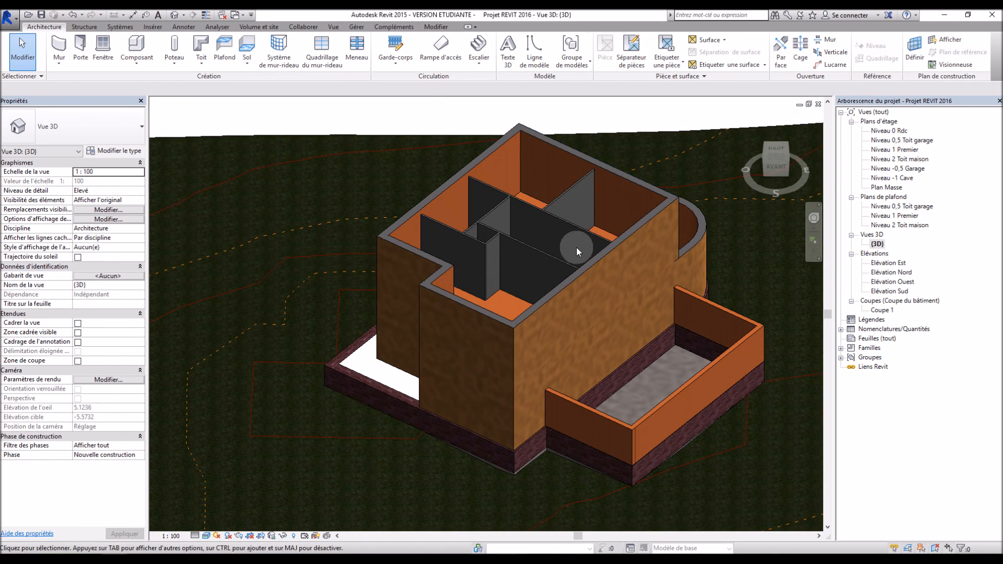
scroll(572, 250, down, 2)
scroll(553, 192, up, 3)
scroll(553, 209, down, 2)
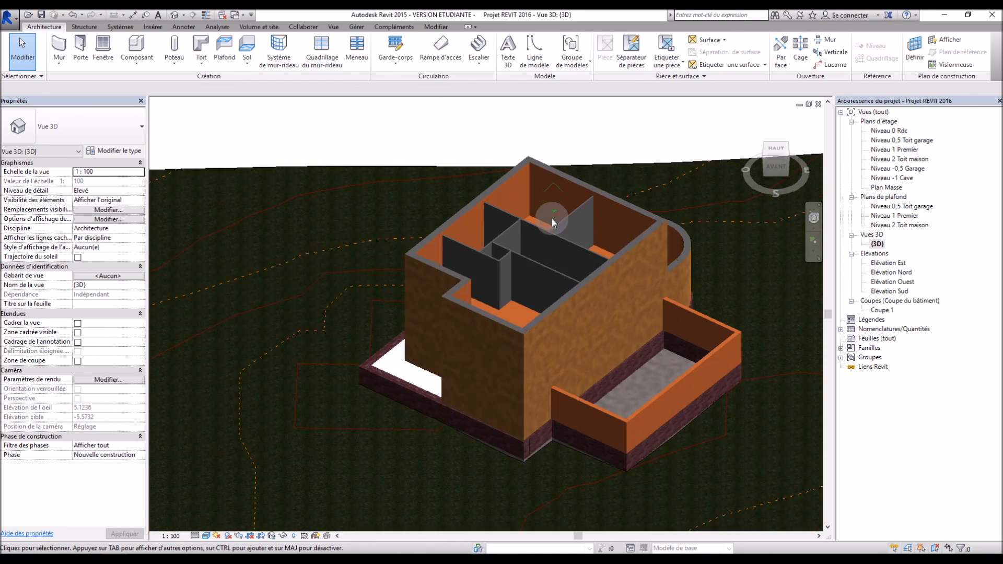
scroll(552, 219, down, 2)
shift+middle_drag(547, 251, 484, 303)
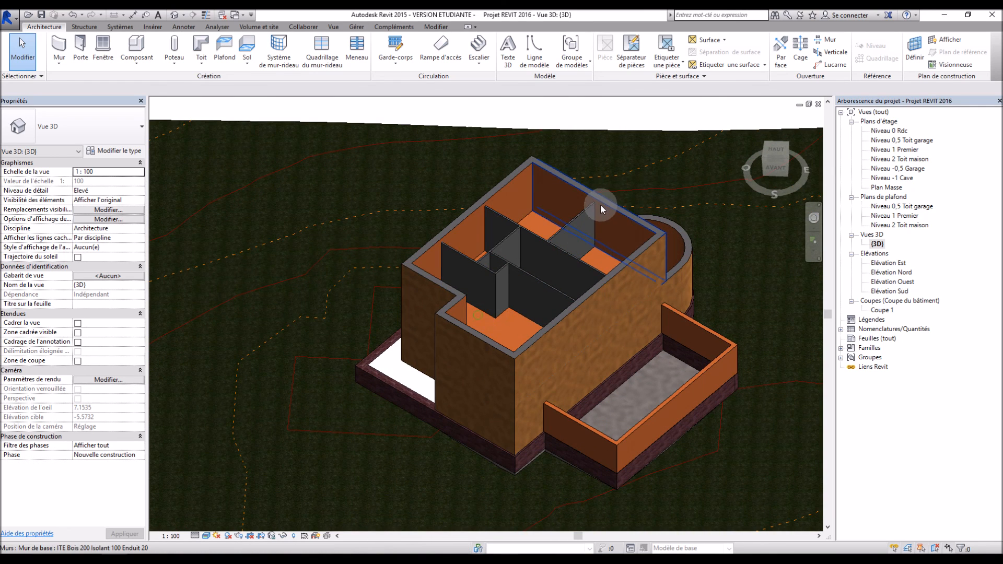